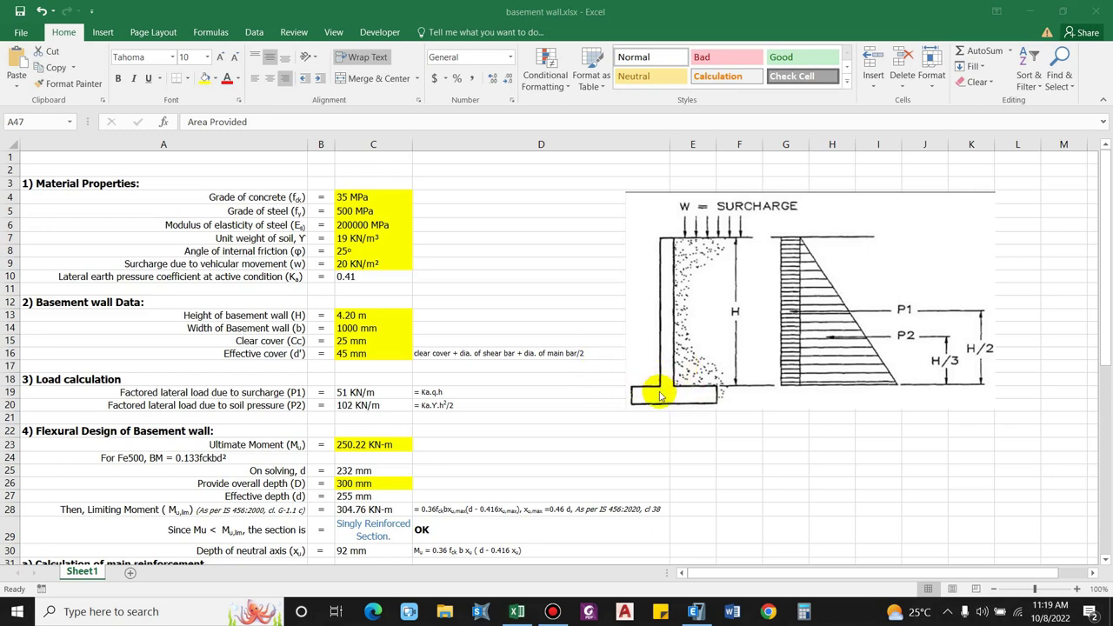
Step: Switch from the Excel workbook to the ETABS 3-D view of the RS PRACTISE model
{"action": "left_click", "coordinate": [696, 612]}
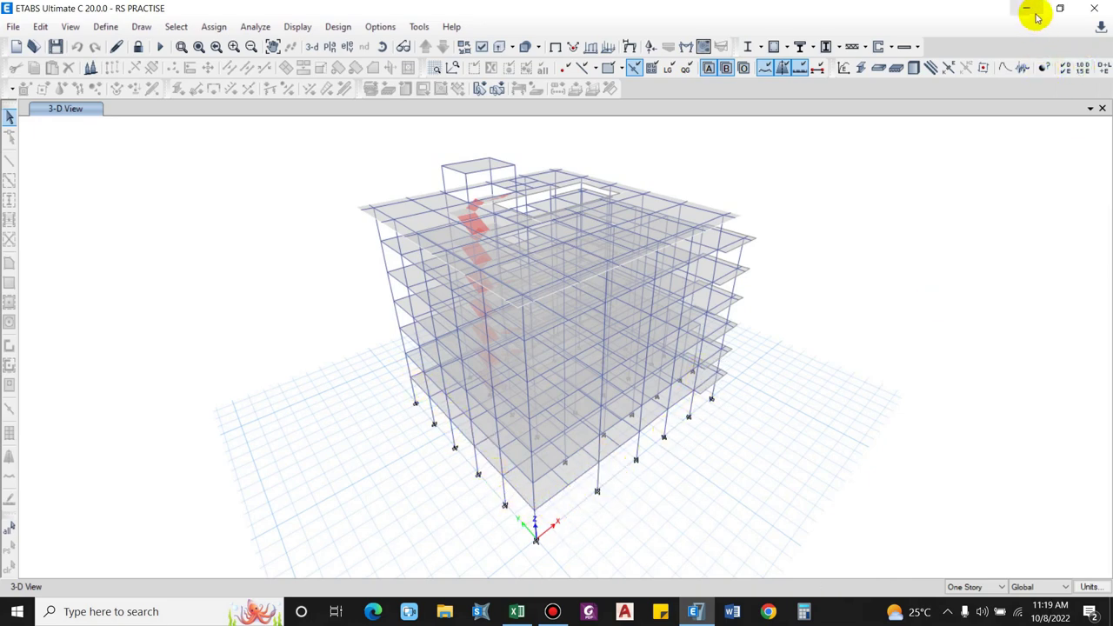
Step: Bring basement wall.xlsx back in front of the ETABS building model
{"action": "left_click", "coordinate": [693, 615]}
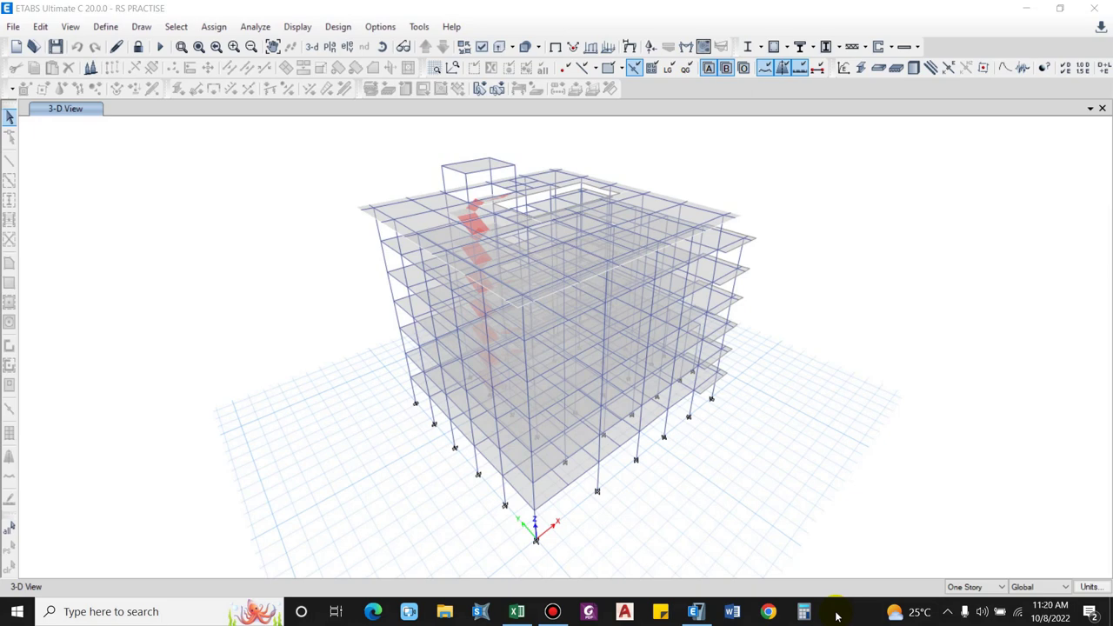
{"action": "left_click", "coordinate": [517, 612]}
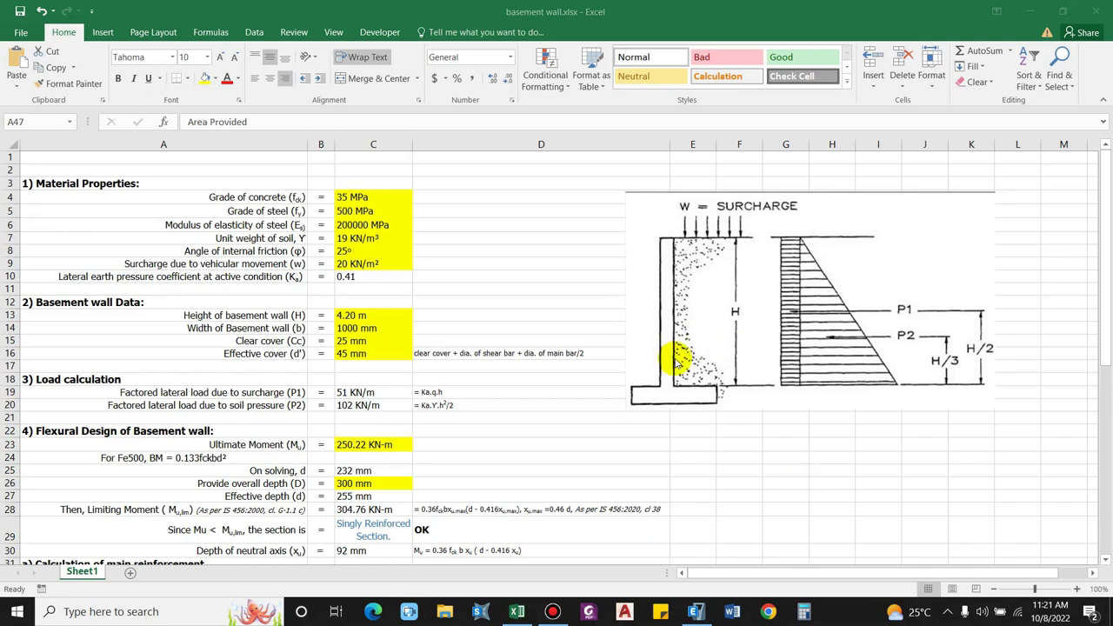
{"action": "key", "text": "alt+Tab"}
{"action": "middle_click_drag", "start_coordinate": [447, 484], "coordinate": [408, 432]}
{"action": "scroll", "coordinate": [398, 386], "scroll_direction": "up", "scroll_amount": 5}
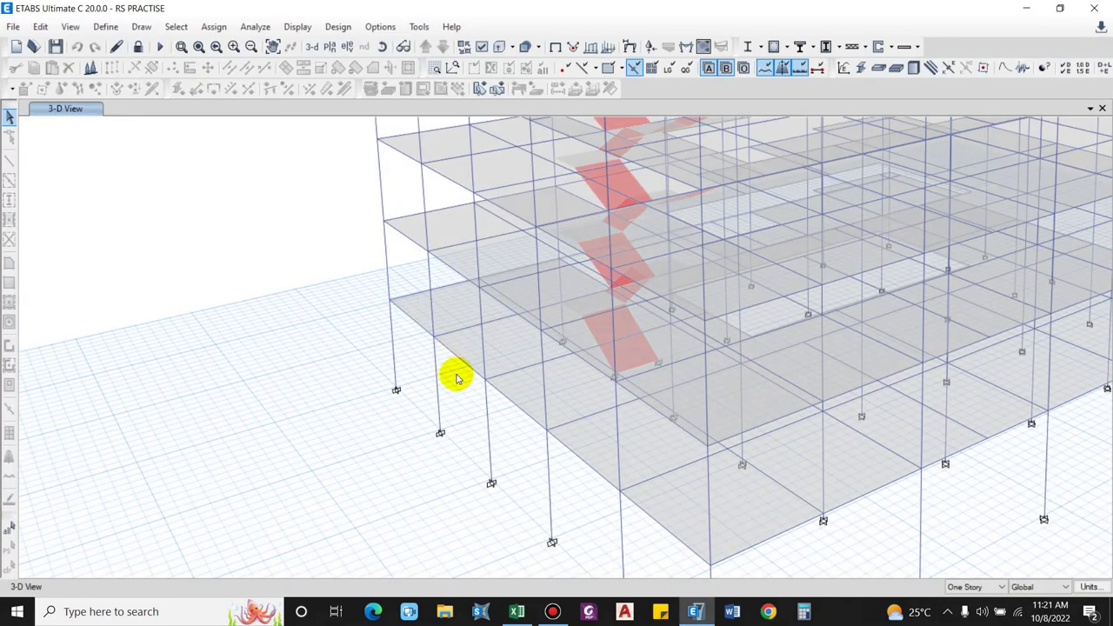
{"action": "middle_click_drag", "start_coordinate": [355, 311], "coordinate": [298, 242]}
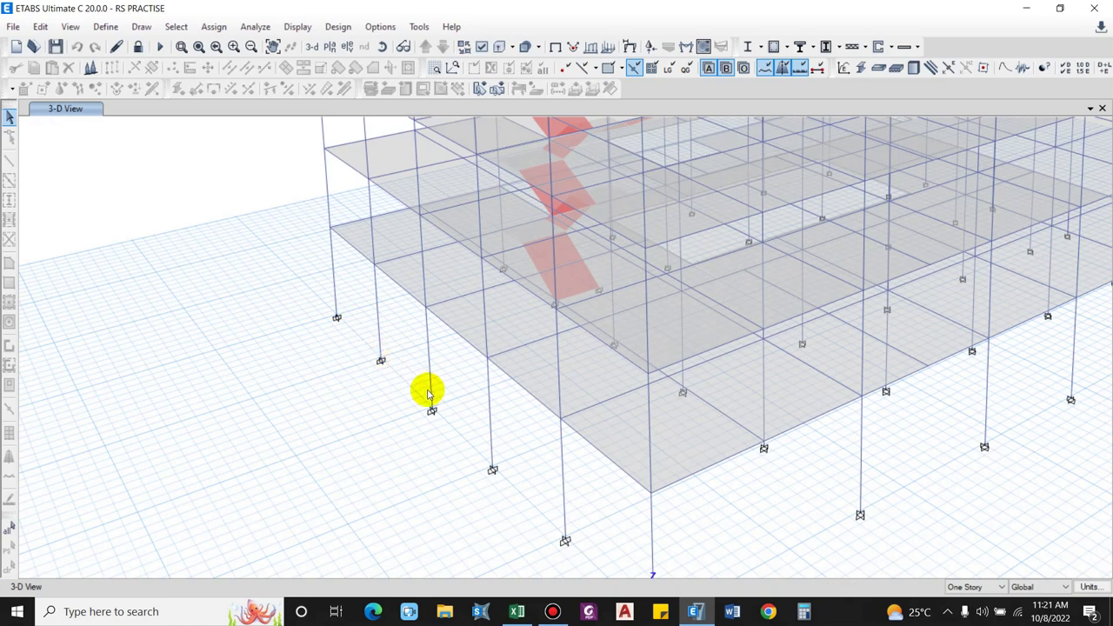
{"action": "scroll", "coordinate": [392, 368], "scroll_direction": "up", "scroll_amount": 1}
{"action": "scroll", "coordinate": [383, 348], "scroll_direction": "down", "scroll_amount": 1}
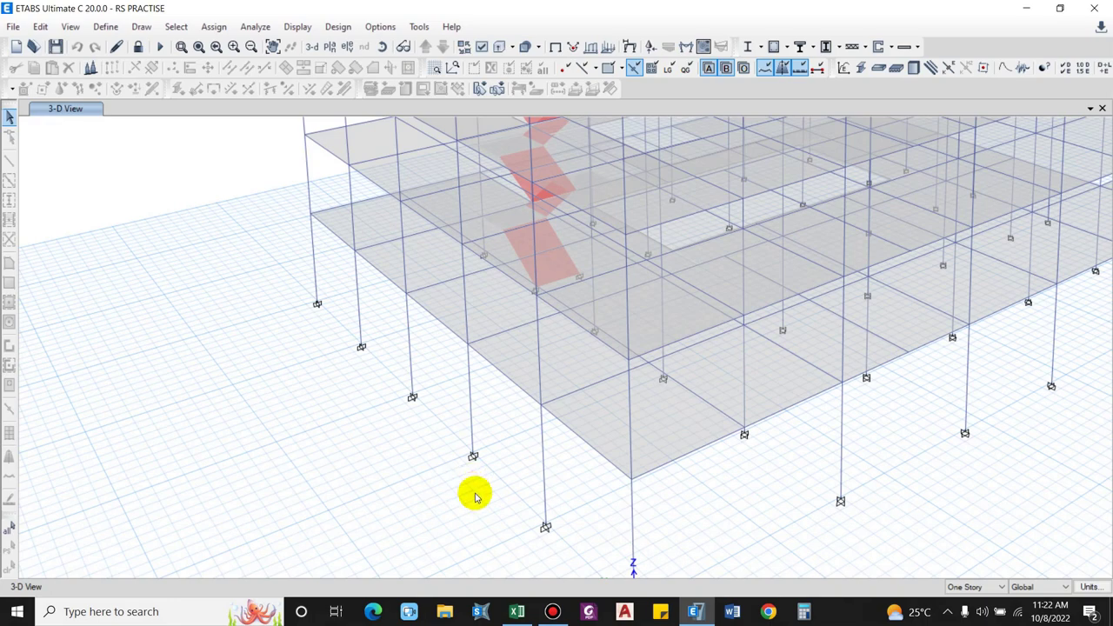
{"action": "left_click", "coordinate": [517, 611]}
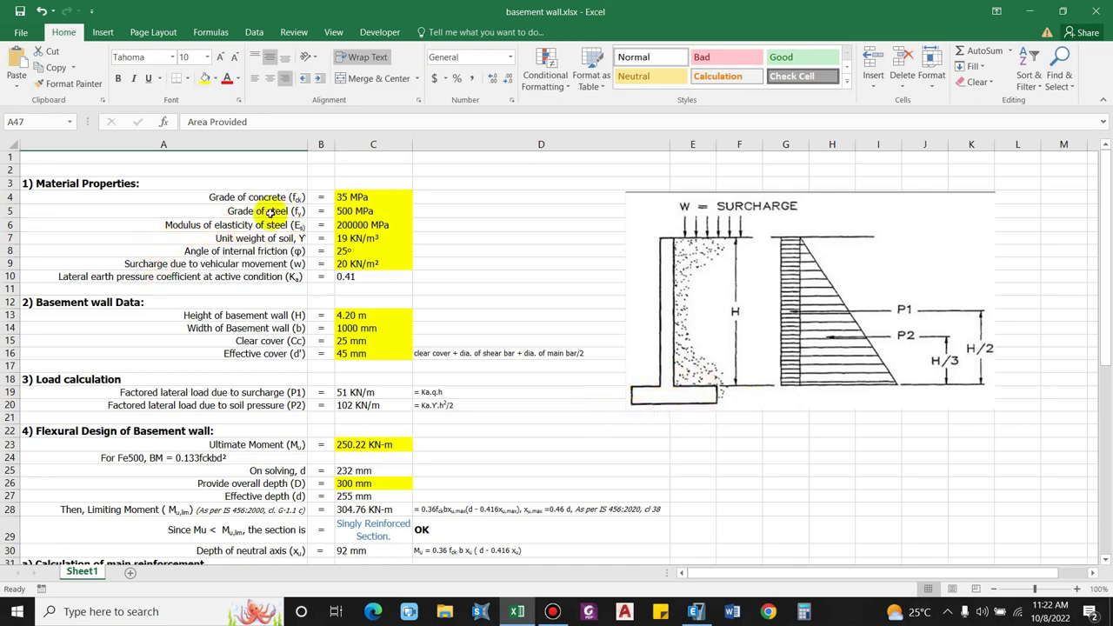
{"action": "left_click", "coordinate": [696, 612]}
{"action": "scroll", "coordinate": [487, 402], "scroll_direction": "down", "scroll_amount": 3}
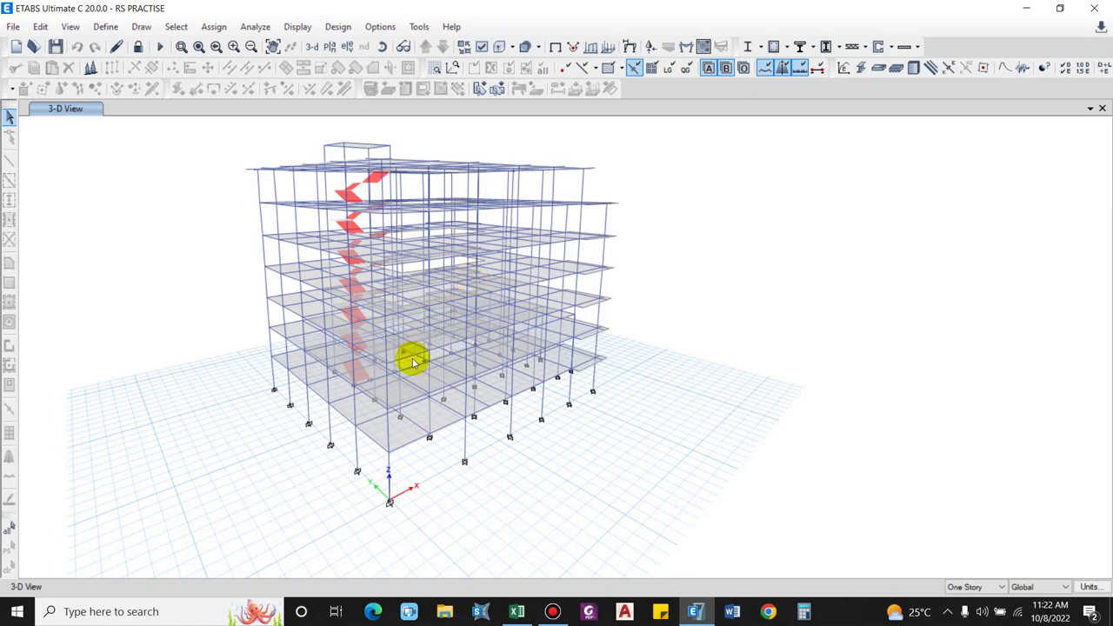
{"action": "scroll", "coordinate": [209, 372], "scroll_direction": "up", "scroll_amount": 3}
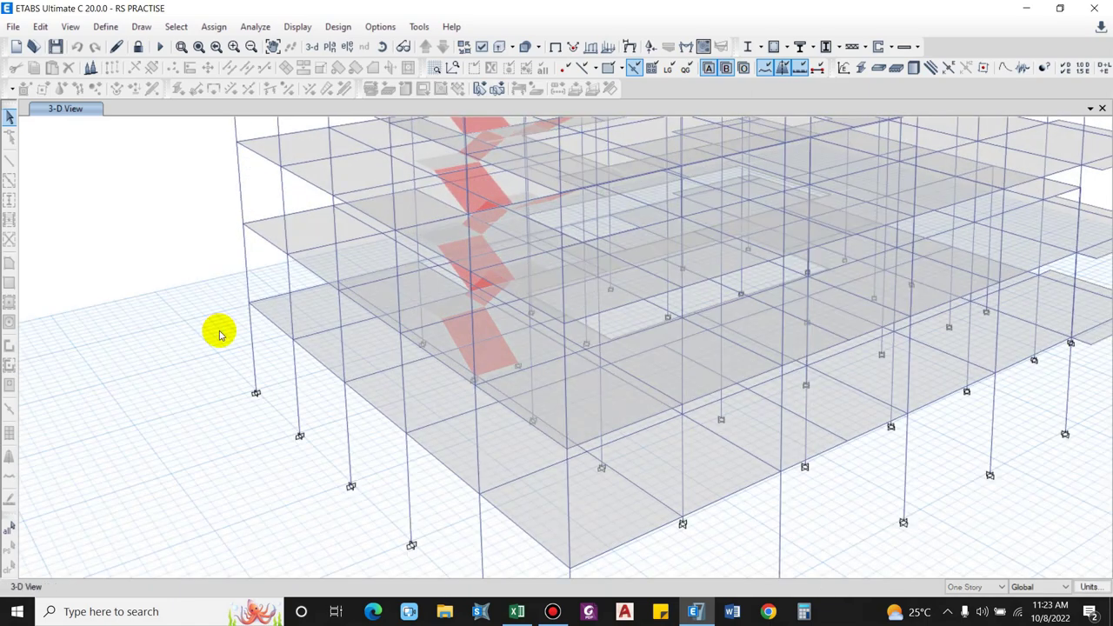
{"action": "scroll", "coordinate": [218, 331], "scroll_direction": "down", "scroll_amount": 3}
{"action": "left_click", "coordinate": [1027, 8]}
Step: Review the Material Properties values and select the 25° angle of internal friction in C8
{"action": "left_click", "coordinate": [374, 197]}
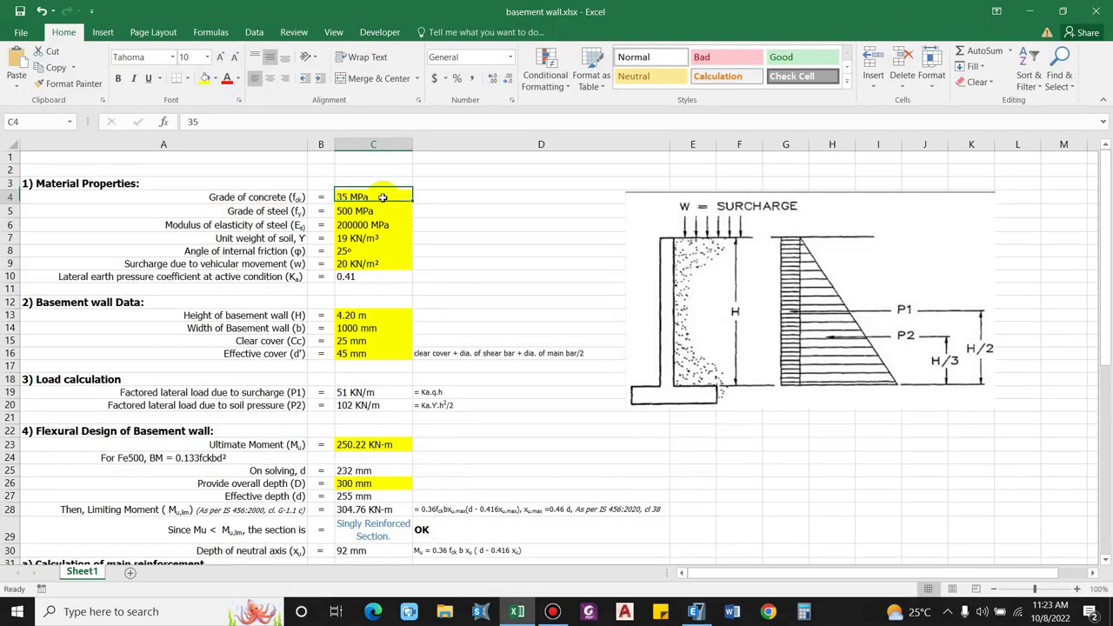
{"action": "left_click", "coordinate": [261, 212]}
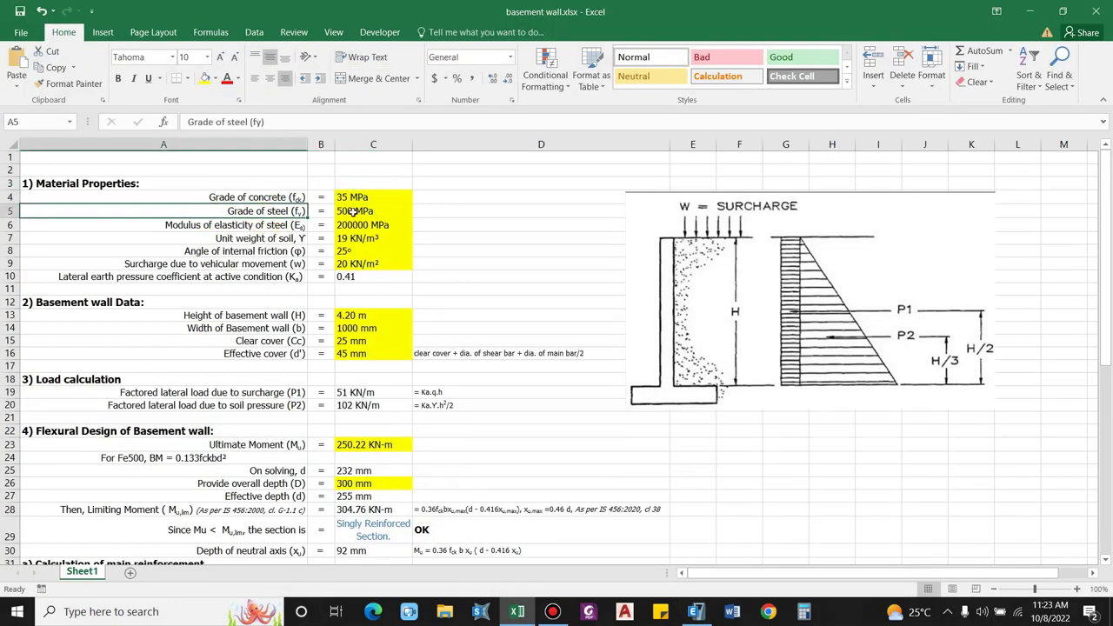
{"action": "left_click", "coordinate": [222, 225]}
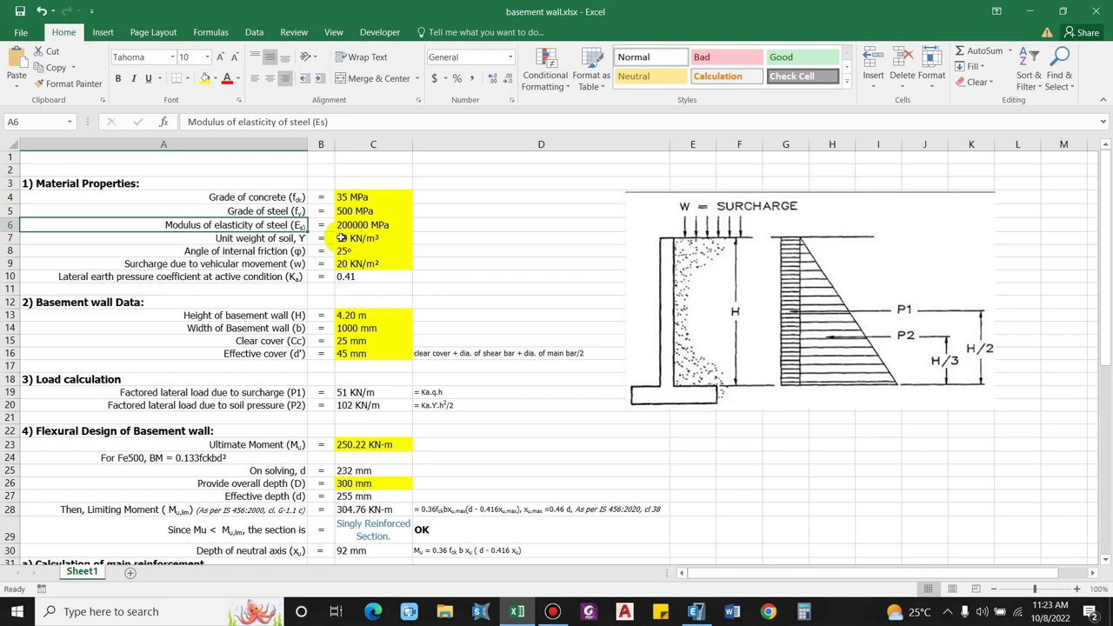
{"action": "key", "text": "Down"}
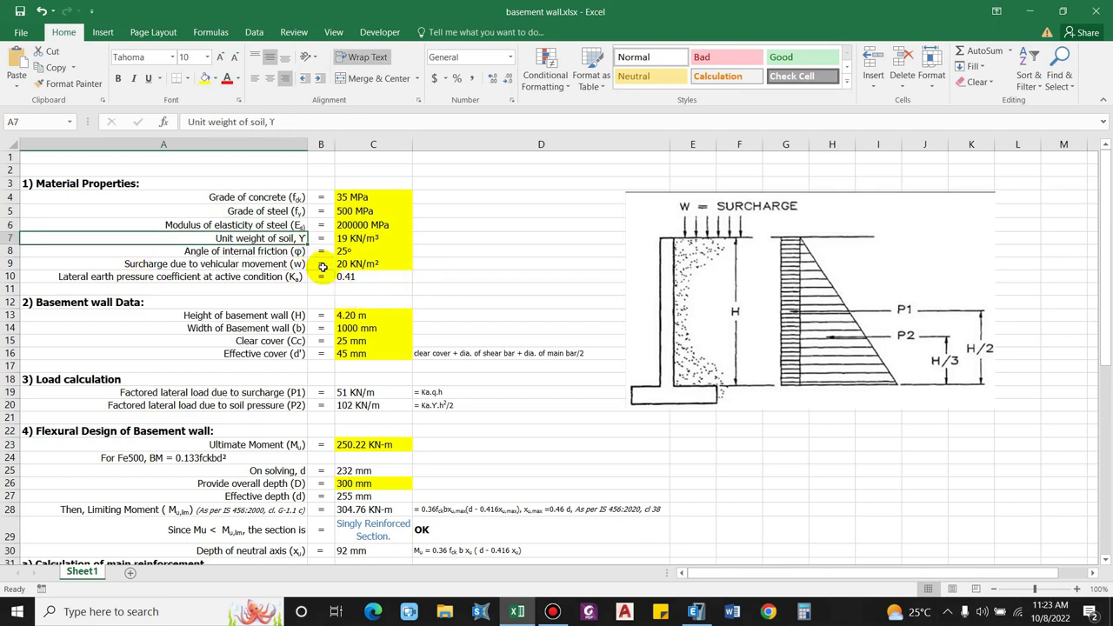
{"action": "left_click", "coordinate": [357, 240]}
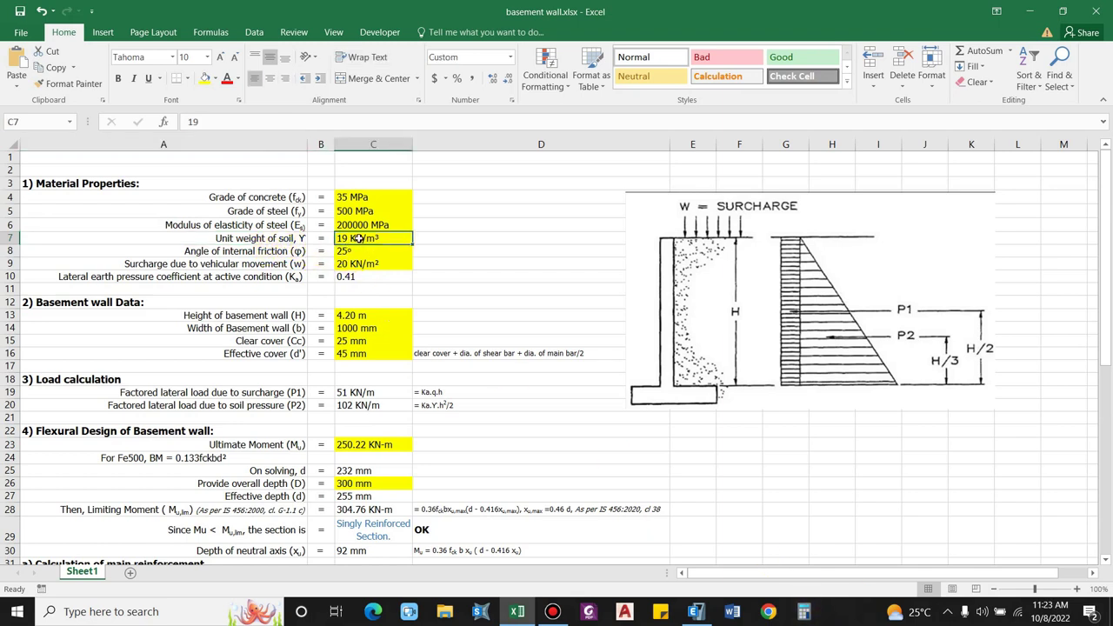
{"action": "left_click", "coordinate": [194, 252]}
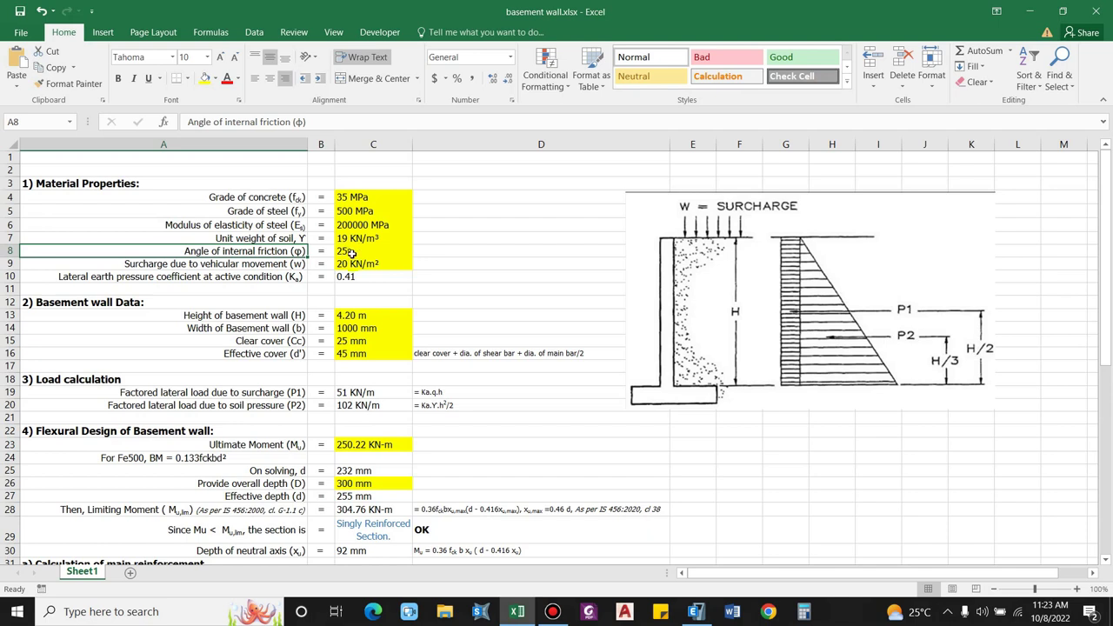
{"action": "left_click", "coordinate": [351, 253]}
Step: Set the angle of internal friction in C8 to 30°
{"action": "type", "text": "30"}
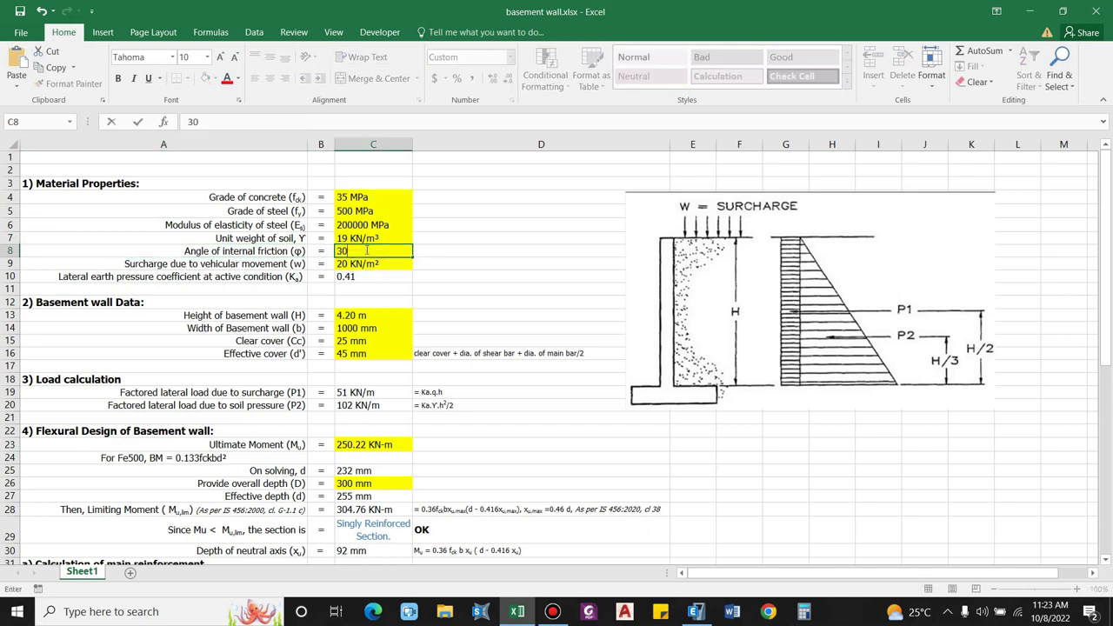
{"action": "key", "text": "Return"}
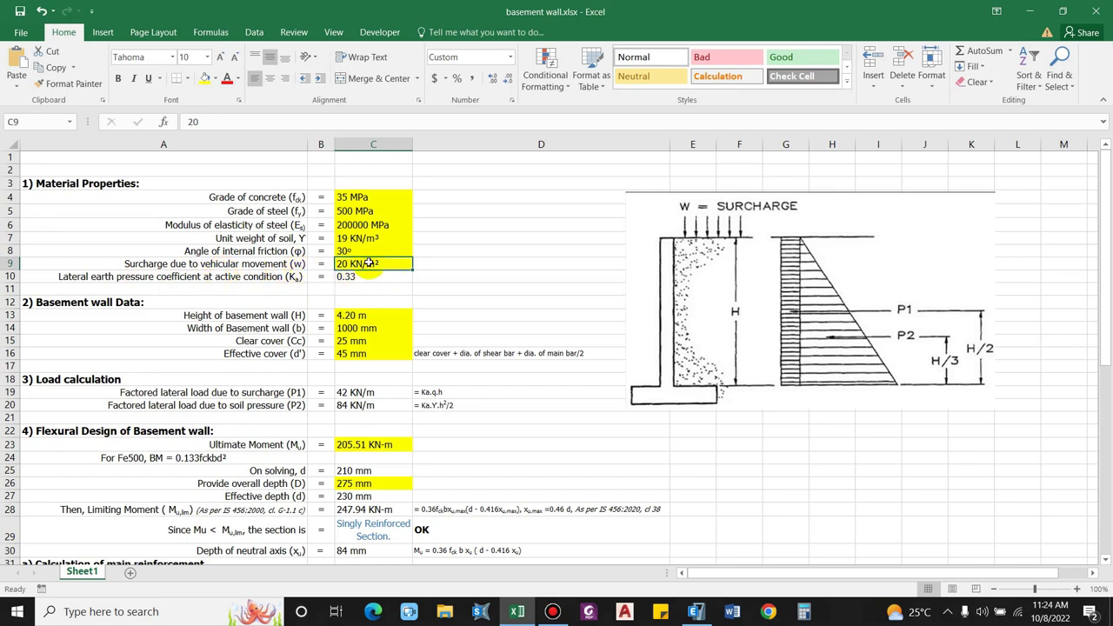
{"action": "left_click", "coordinate": [130, 276]}
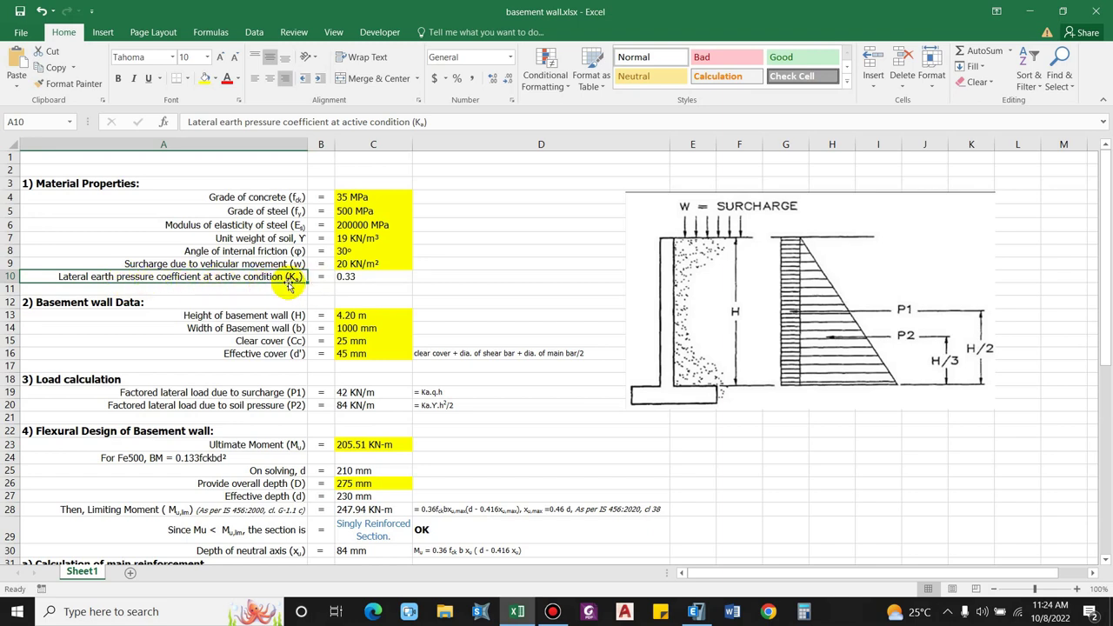
{"action": "key", "text": "Down"}
{"action": "key", "text": "Down"}
{"action": "key", "text": "Right"}
{"action": "key", "text": "Right"}
{"action": "key", "text": "Right"}
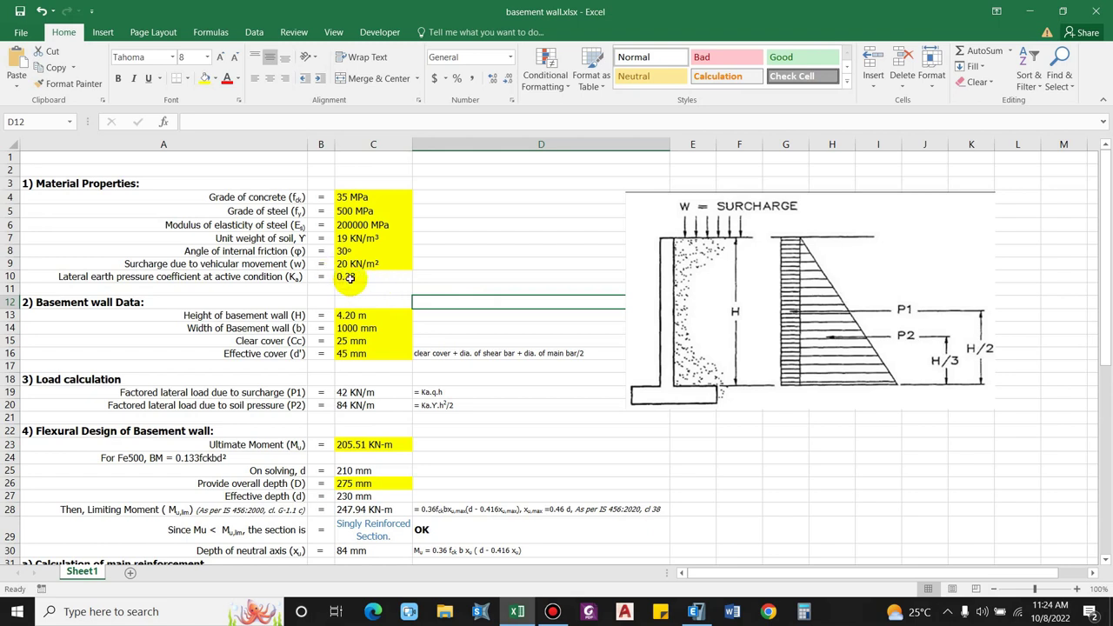
Step: Inspect the sine-based Ka formula in C10, leaving it unchanged at 0.33
{"action": "left_click", "coordinate": [348, 278]}
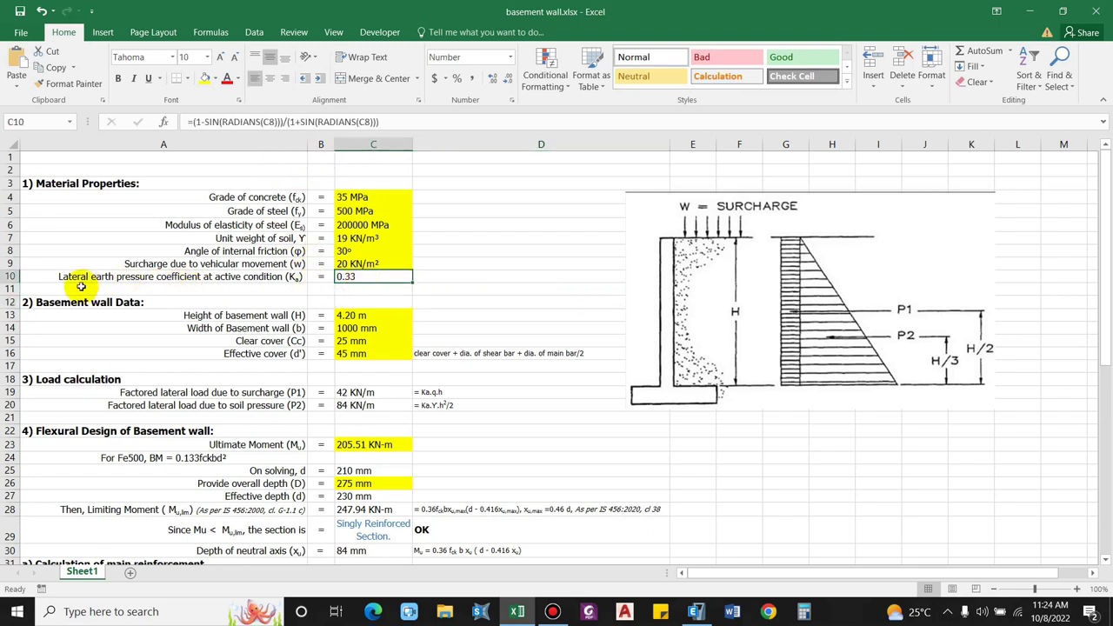
{"action": "left_click", "coordinate": [266, 129]}
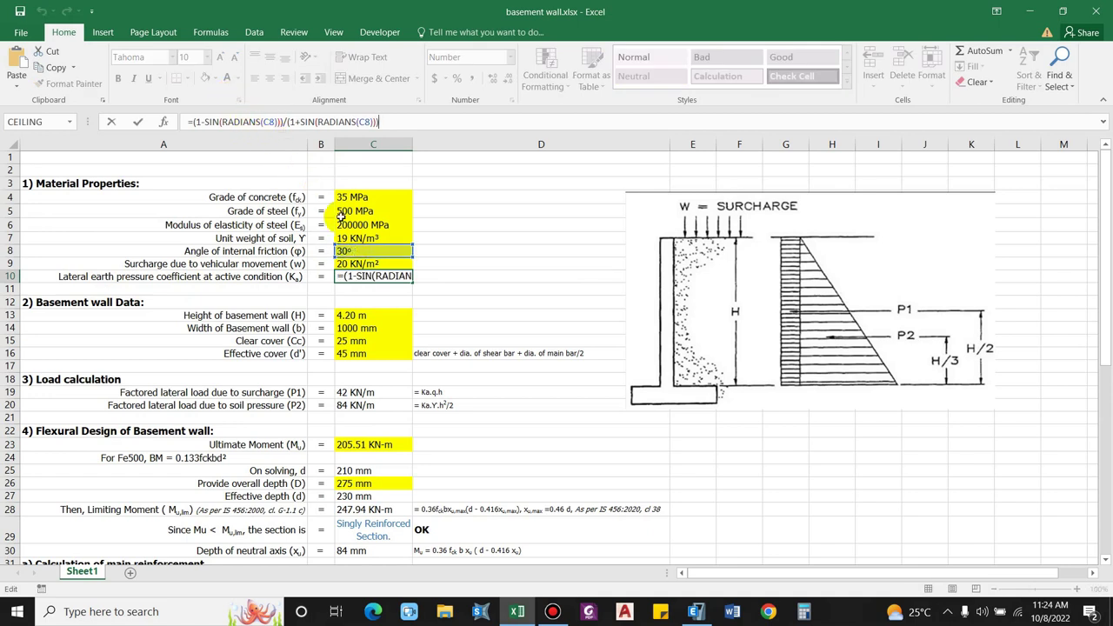
{"action": "left_click", "coordinate": [382, 277]}
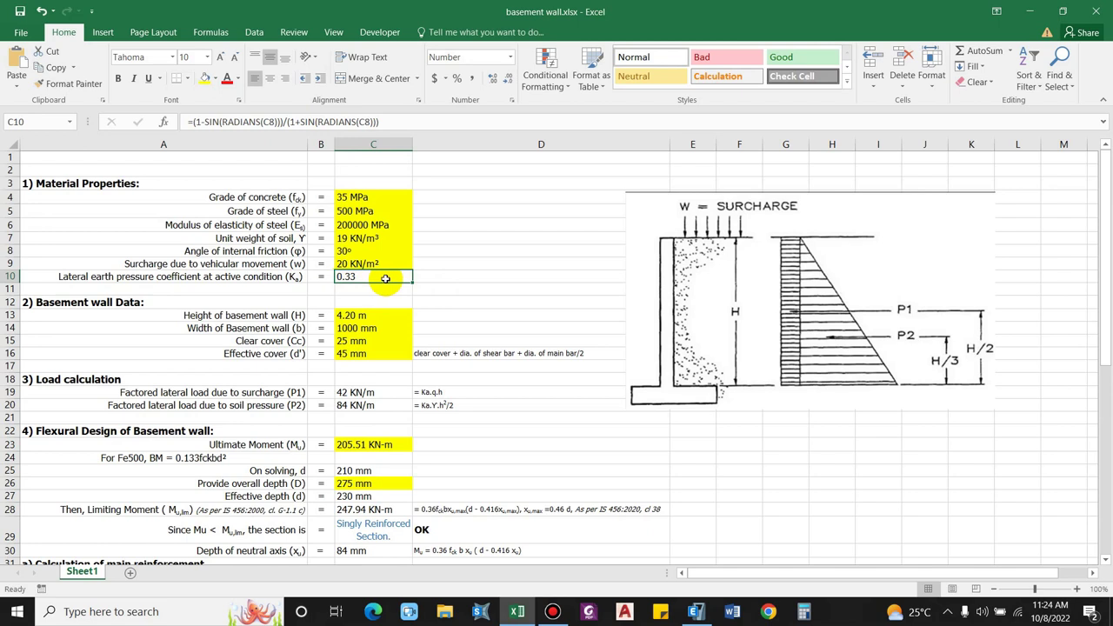
{"action": "left_click", "coordinate": [54, 185]}
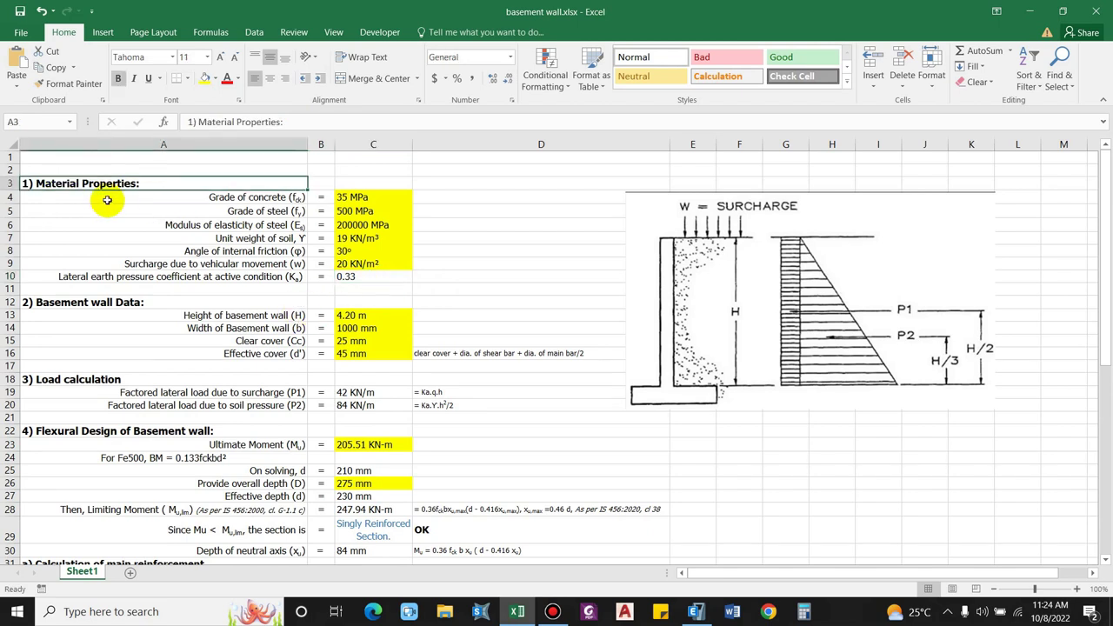
Step: Review the basement wall height and 1000 mm width rows, briefly checking the ETABS model
{"action": "left_click", "coordinate": [73, 298]}
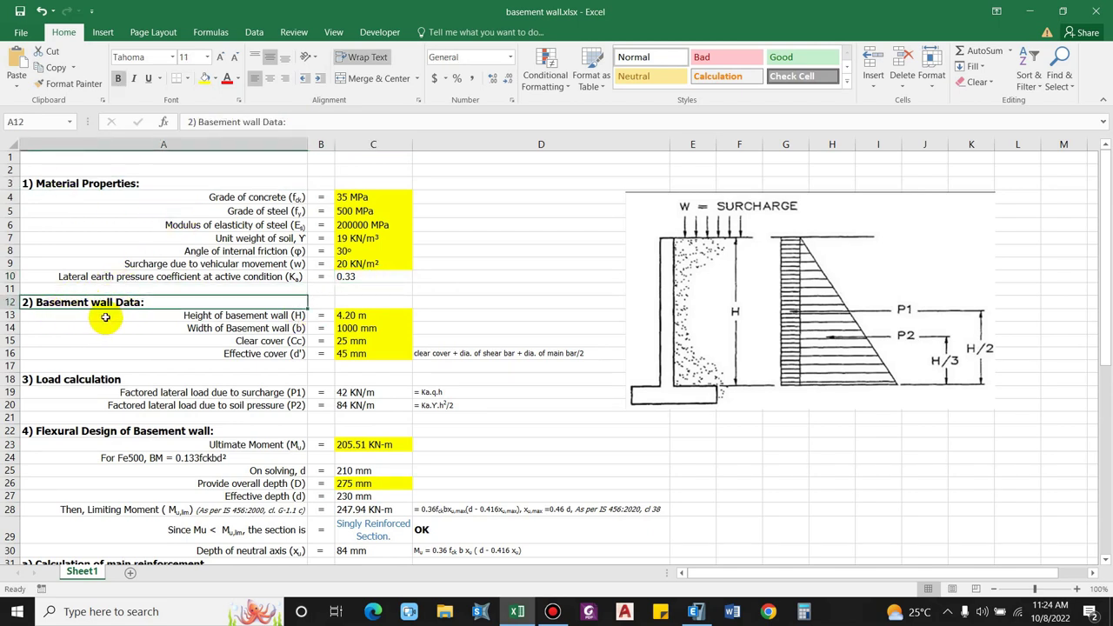
{"action": "left_click", "coordinate": [209, 317]}
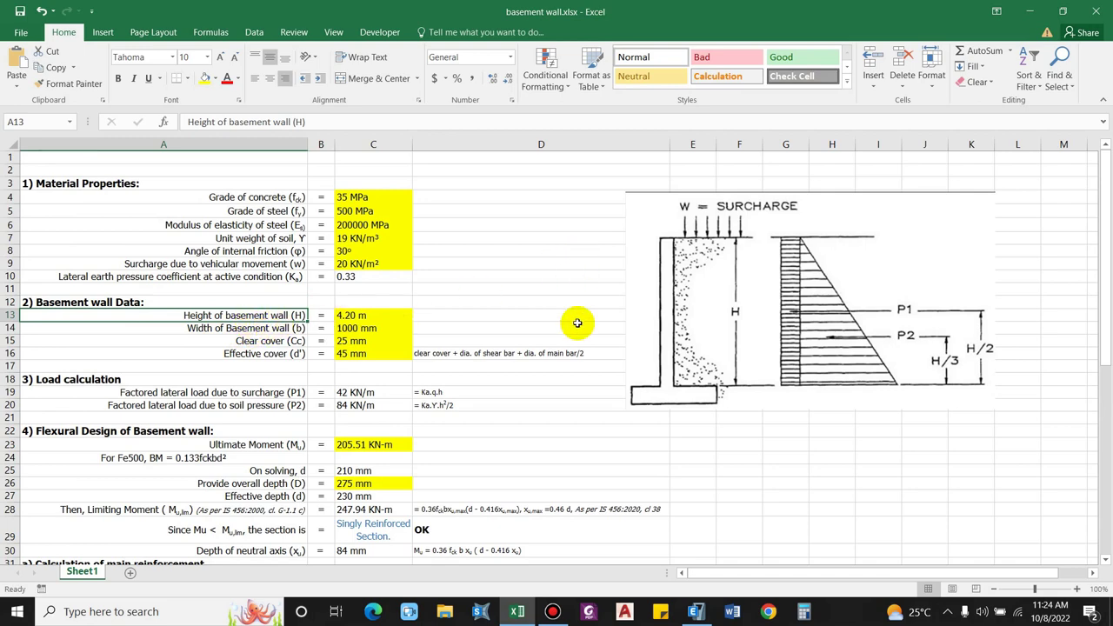
{"action": "key", "text": "alt+Tab"}
{"action": "scroll", "coordinate": [179, 317], "scroll_direction": "up", "scroll_amount": 4}
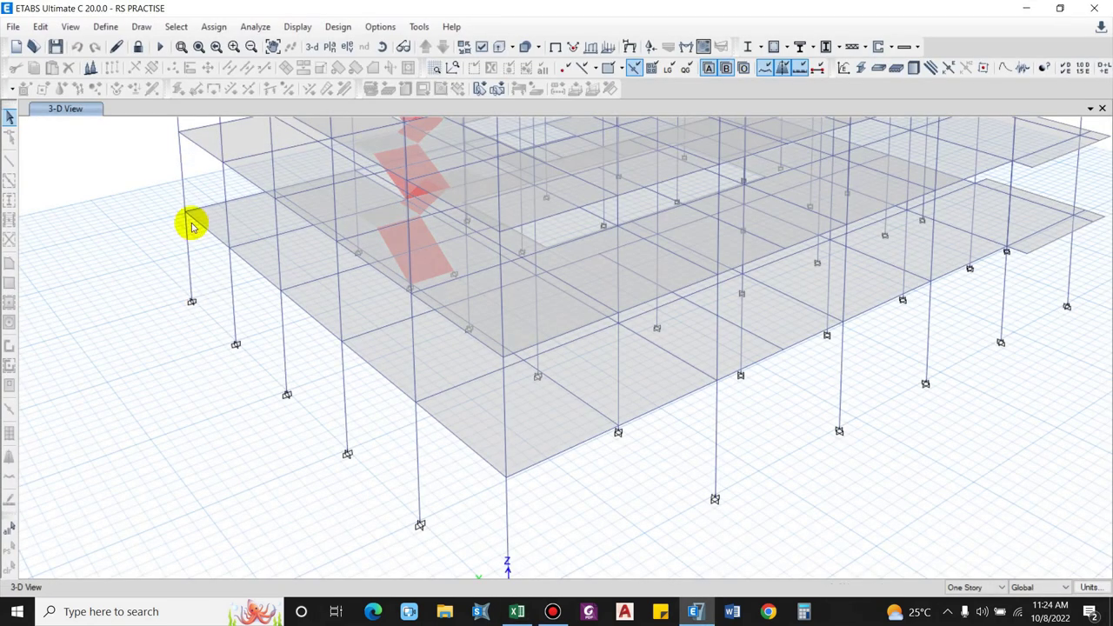
{"action": "left_click", "coordinate": [1026, 8]}
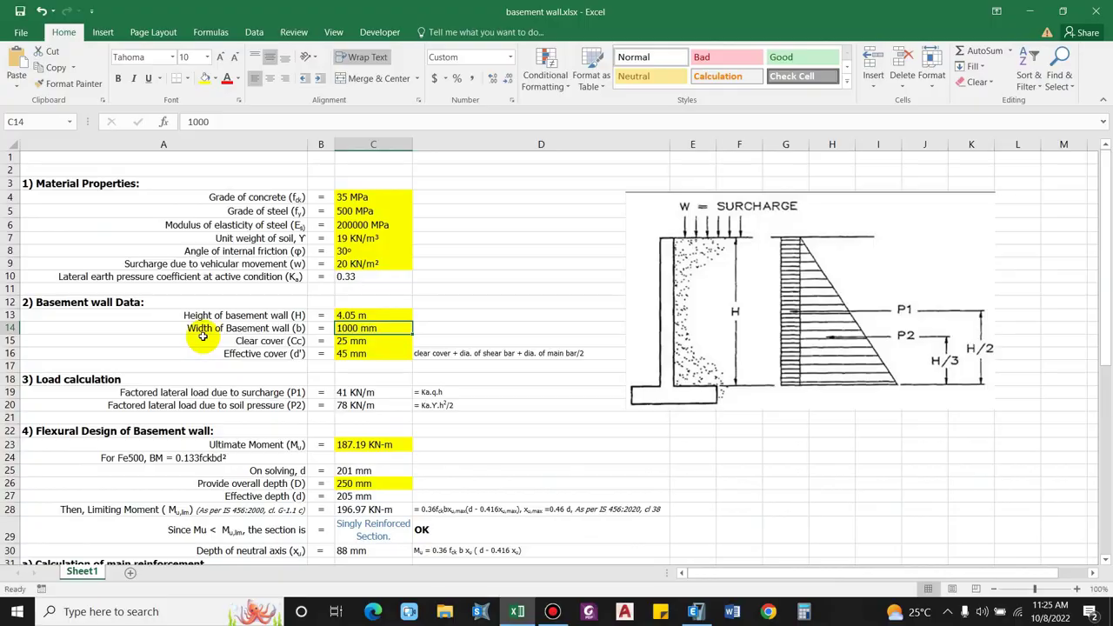
{"action": "left_click", "coordinate": [254, 329]}
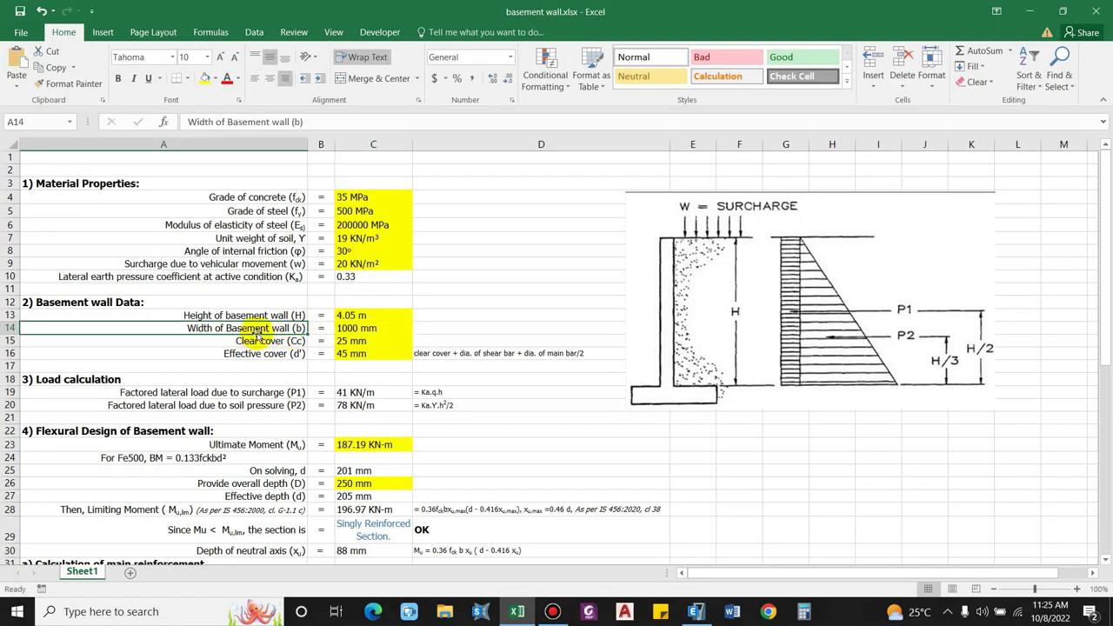
{"action": "left_click", "coordinate": [348, 330]}
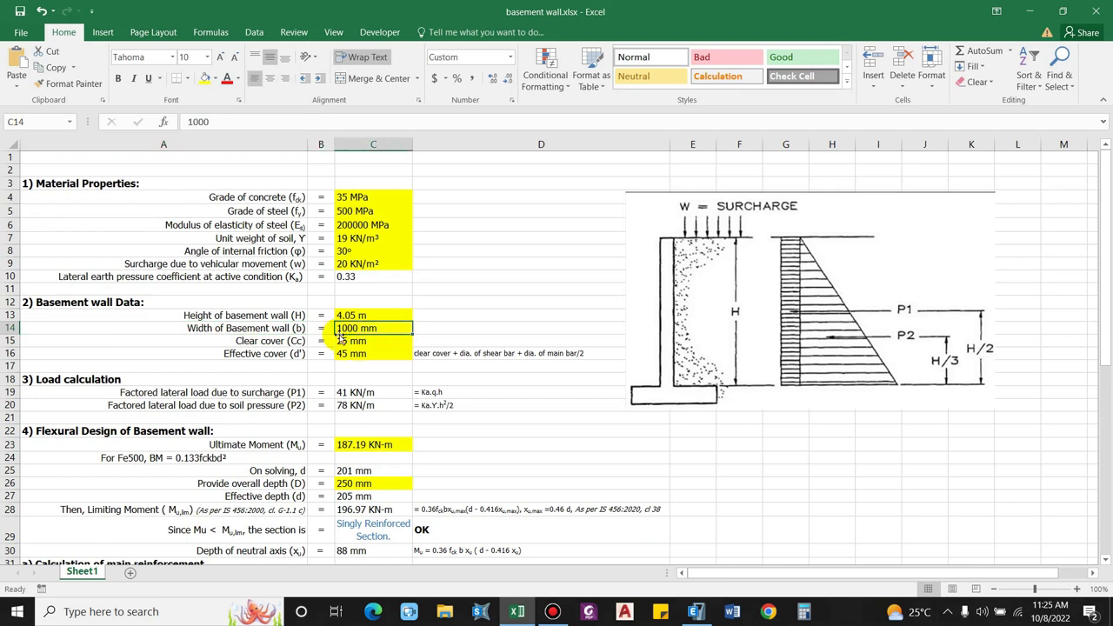
Step: Change the clear cover in C15 to 50 mm and read the effective cover note
{"action": "left_click", "coordinate": [261, 341]}
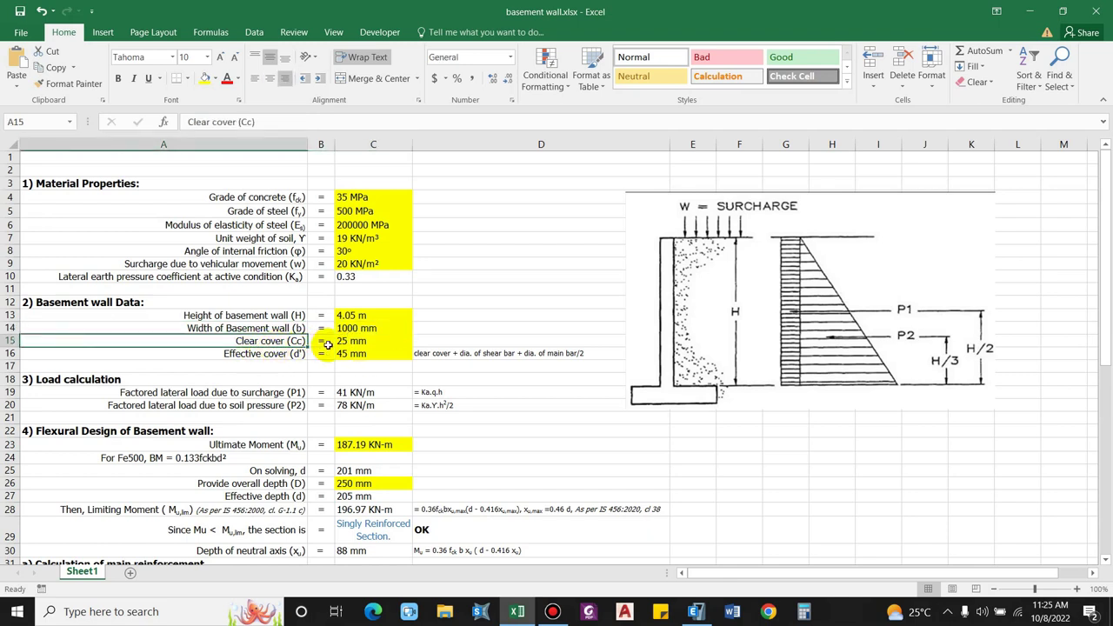
{"action": "left_click", "coordinate": [356, 340]}
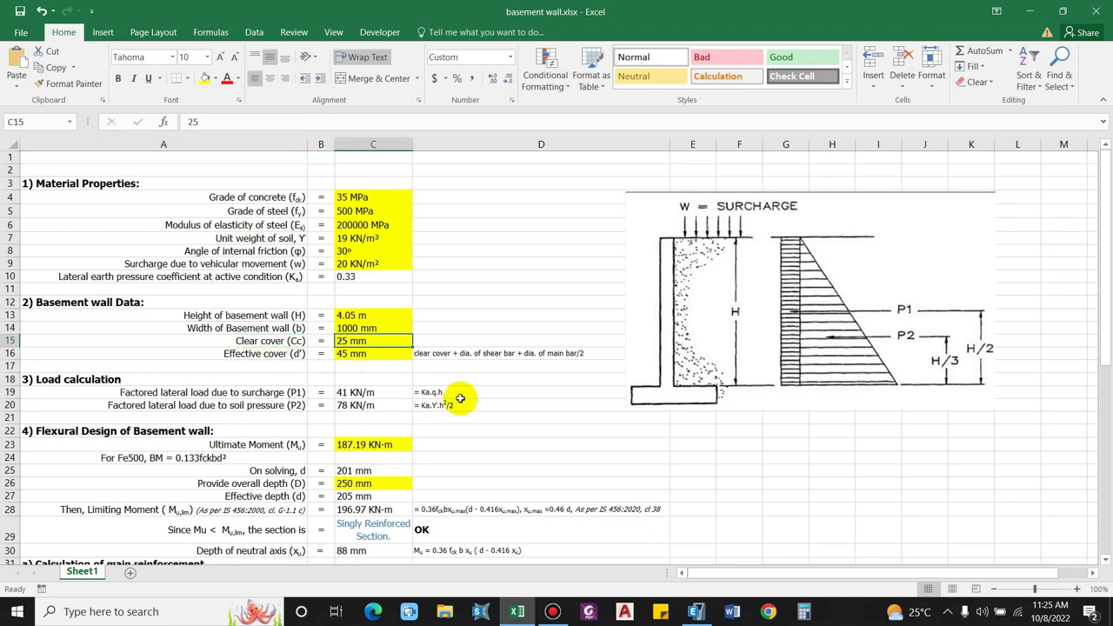
{"action": "type", "text": "5"}
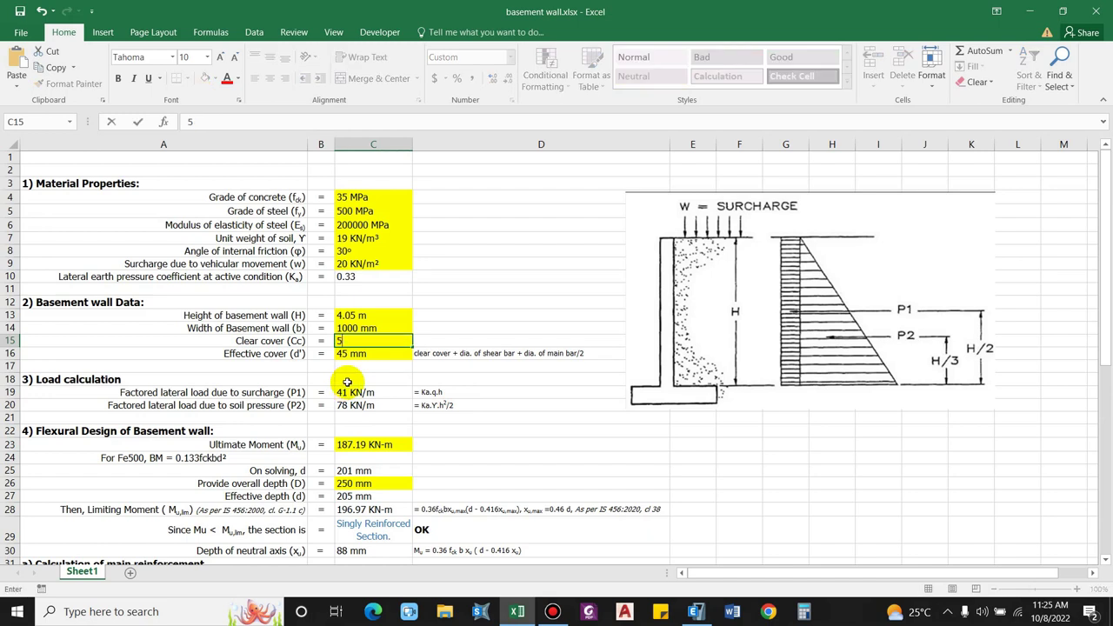
{"action": "type", "text": "0"}
{"action": "key", "text": "Return"}
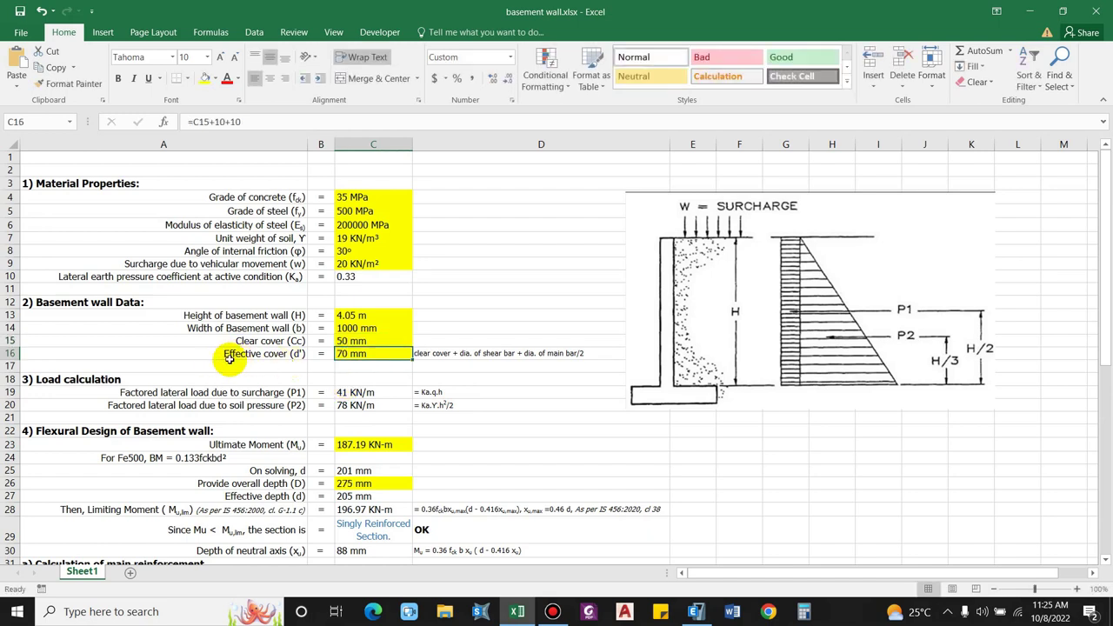
{"action": "scroll", "coordinate": [264, 371], "scroll_direction": "down", "scroll_amount": 1}
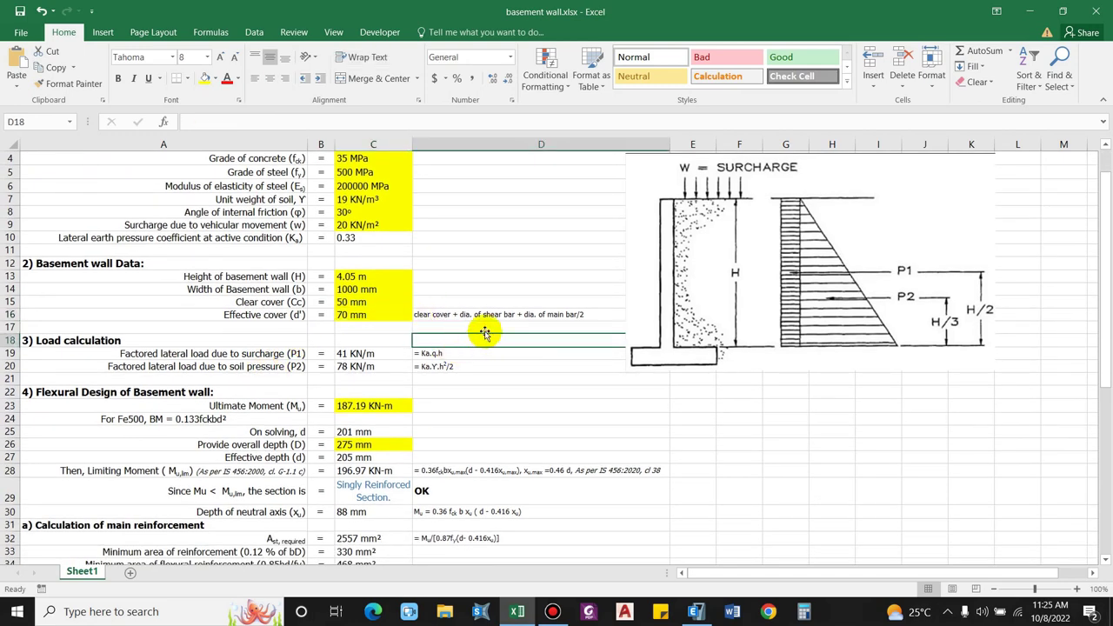
{"action": "left_click", "coordinate": [448, 318]}
{"action": "left_click", "coordinate": [459, 315]}
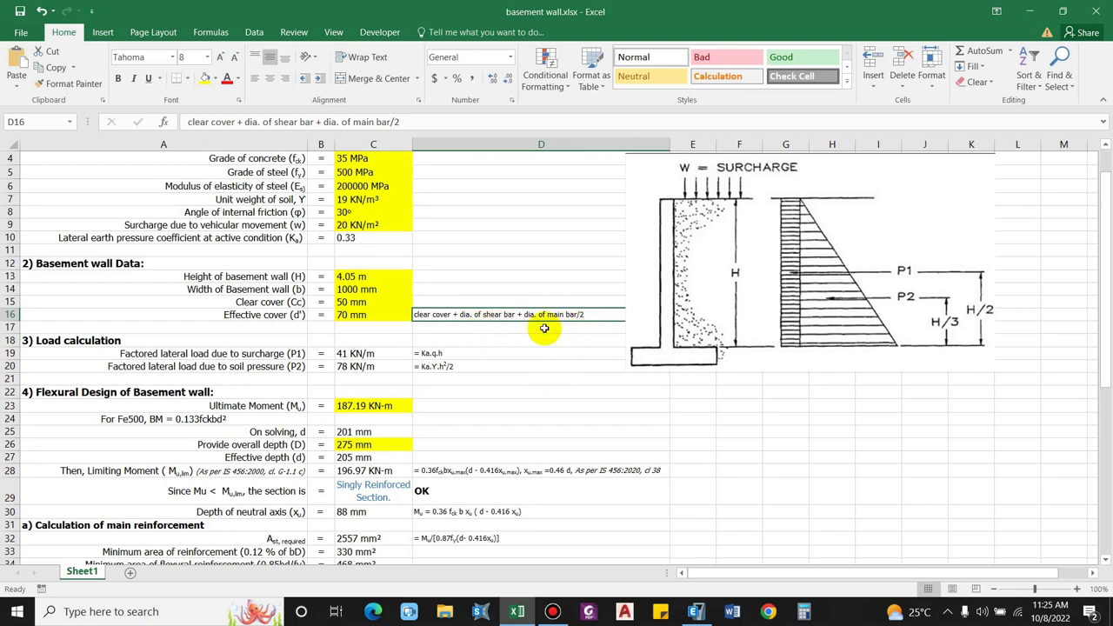
Step: Rewrite effective cover in C16 as clear cover plus main and horizontal bar diameters
{"action": "left_click", "coordinate": [372, 317]}
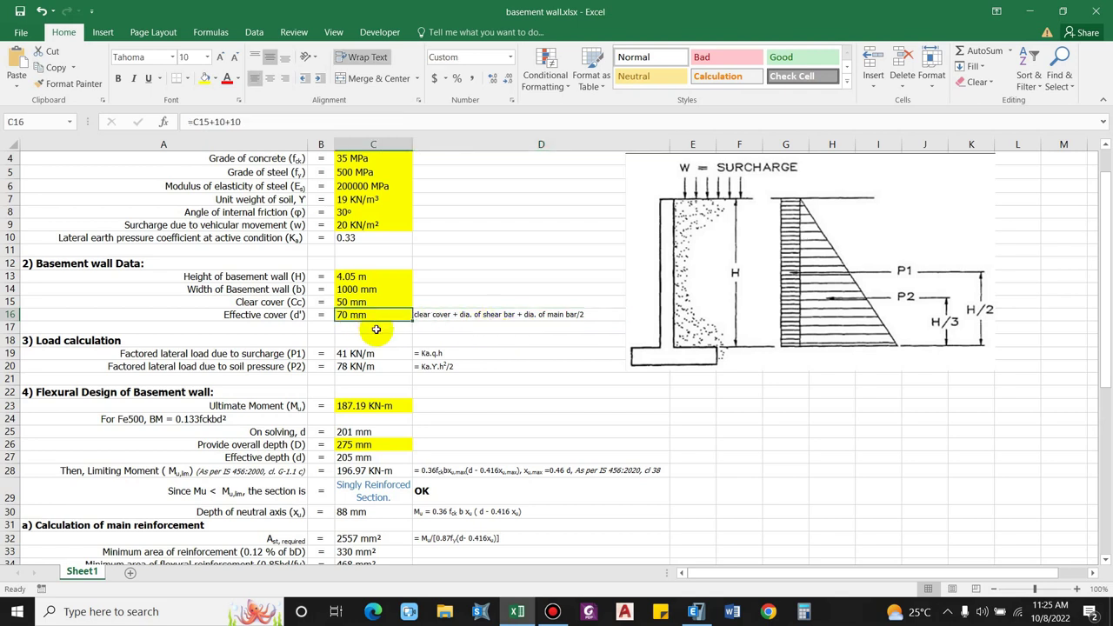
{"action": "type", "text": "="}
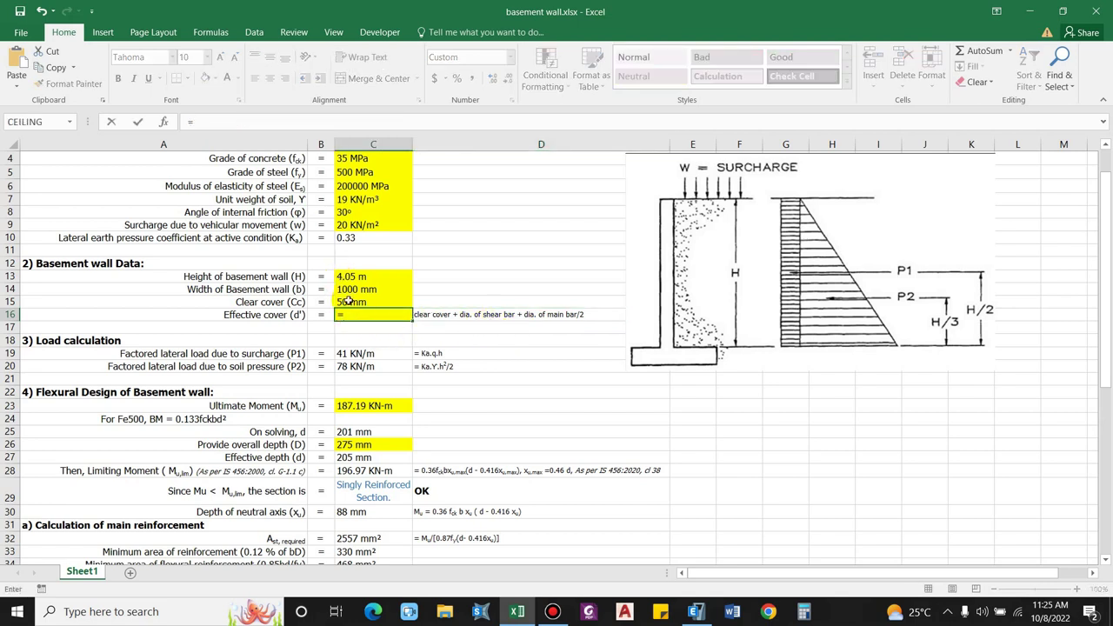
{"action": "left_click", "coordinate": [348, 301]}
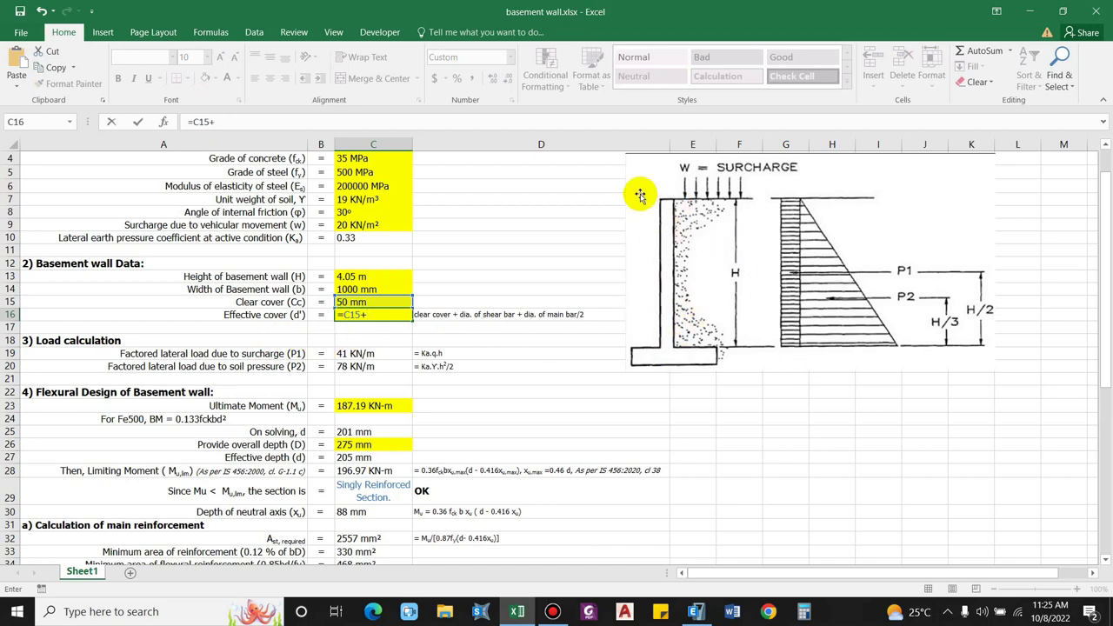
{"action": "scroll", "coordinate": [295, 391], "scroll_direction": "down", "scroll_amount": 3}
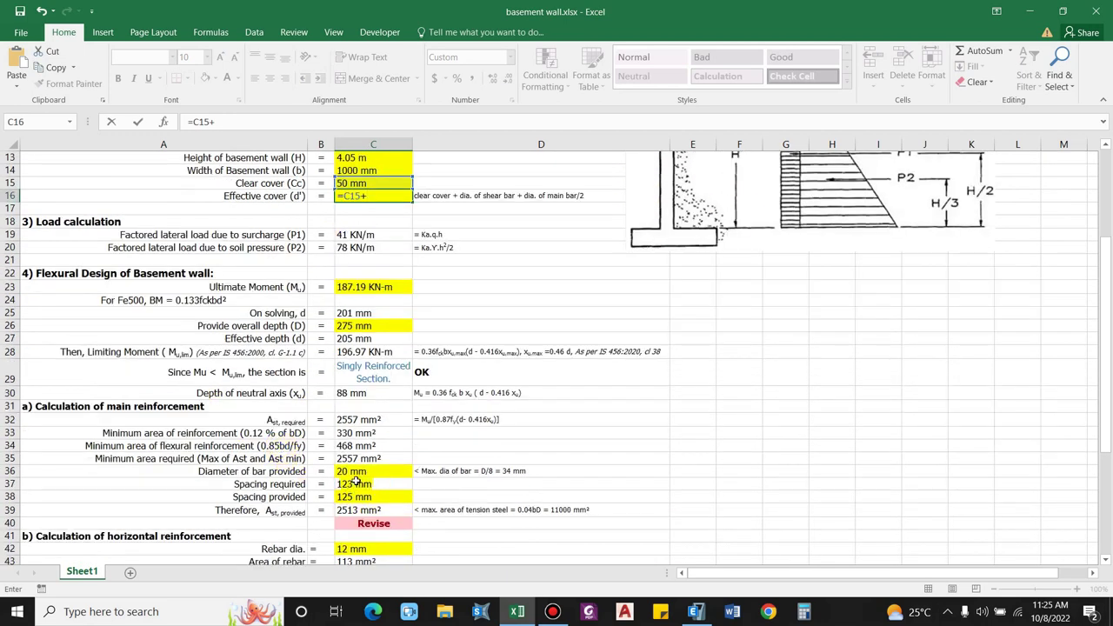
{"action": "left_click", "coordinate": [352, 471]}
{"action": "type", "text": "+"}
{"action": "scroll", "coordinate": [351, 461], "scroll_direction": "down", "scroll_amount": 2}
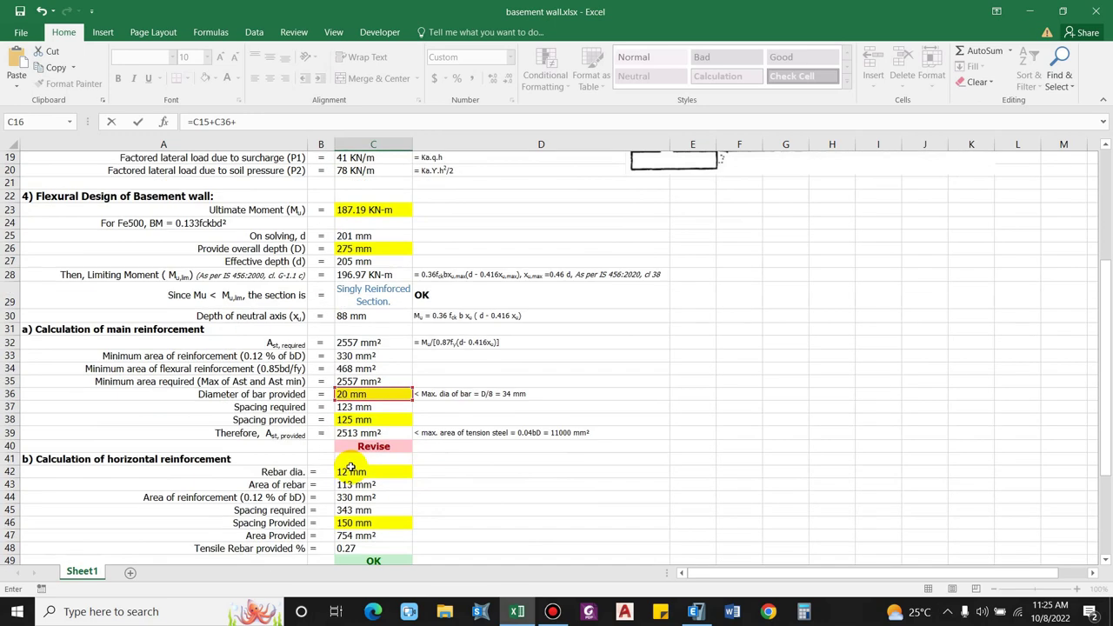
{"action": "scroll", "coordinate": [350, 469], "scroll_direction": "down", "scroll_amount": 1}
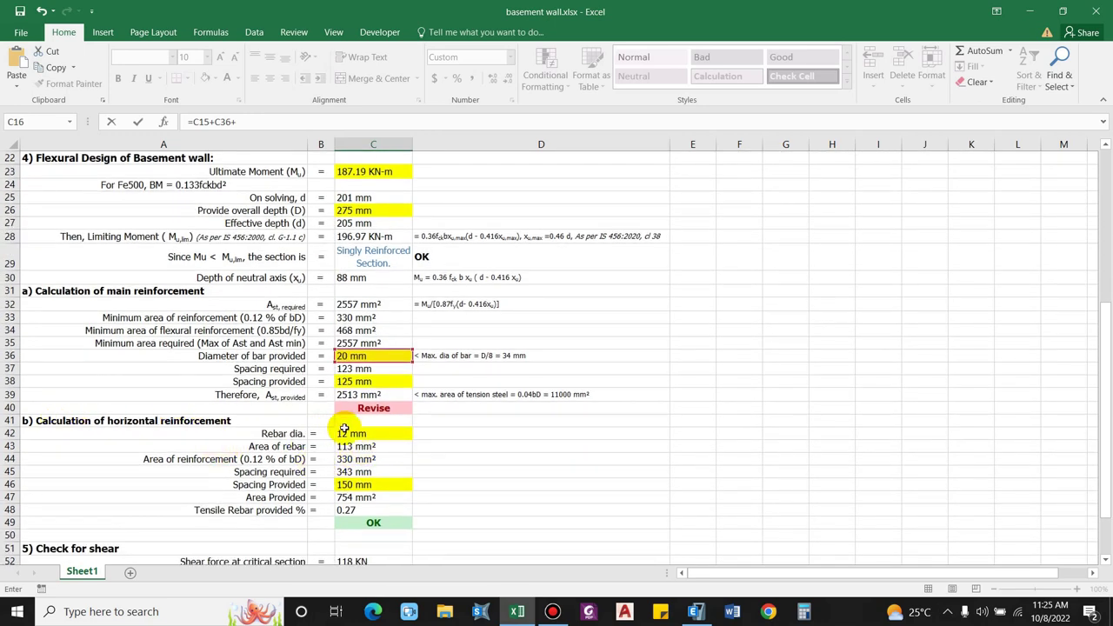
{"action": "left_click", "coordinate": [364, 433]}
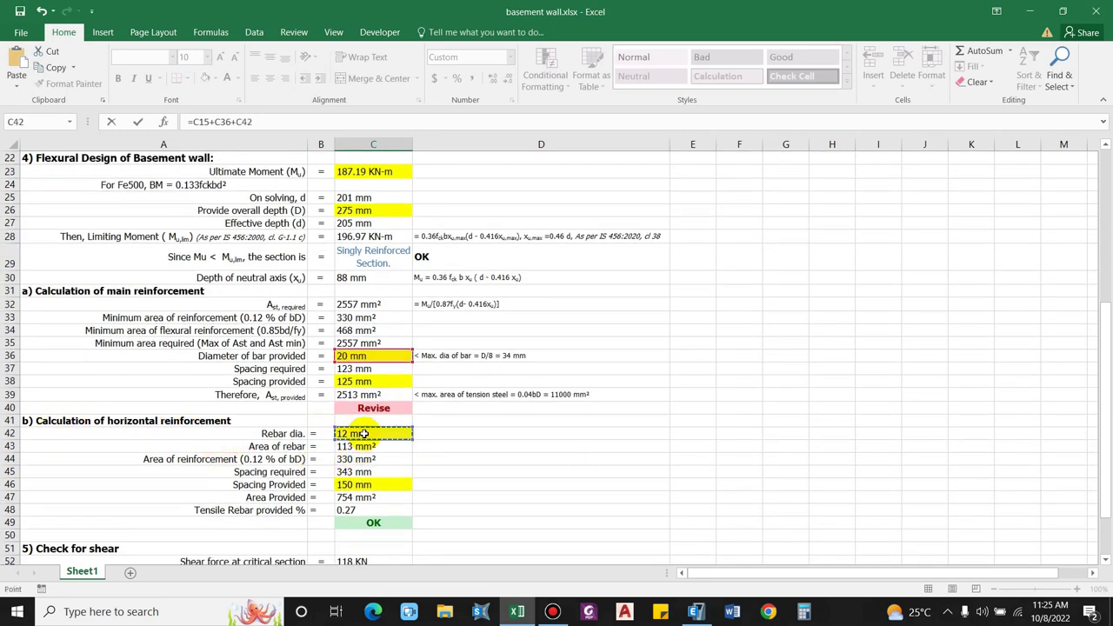
{"action": "key", "text": "Return"}
Step: Correct the C16 formula to use half the main bar diameter, giving 72 mm
{"action": "scroll", "coordinate": [370, 331], "scroll_direction": "up", "scroll_amount": 2}
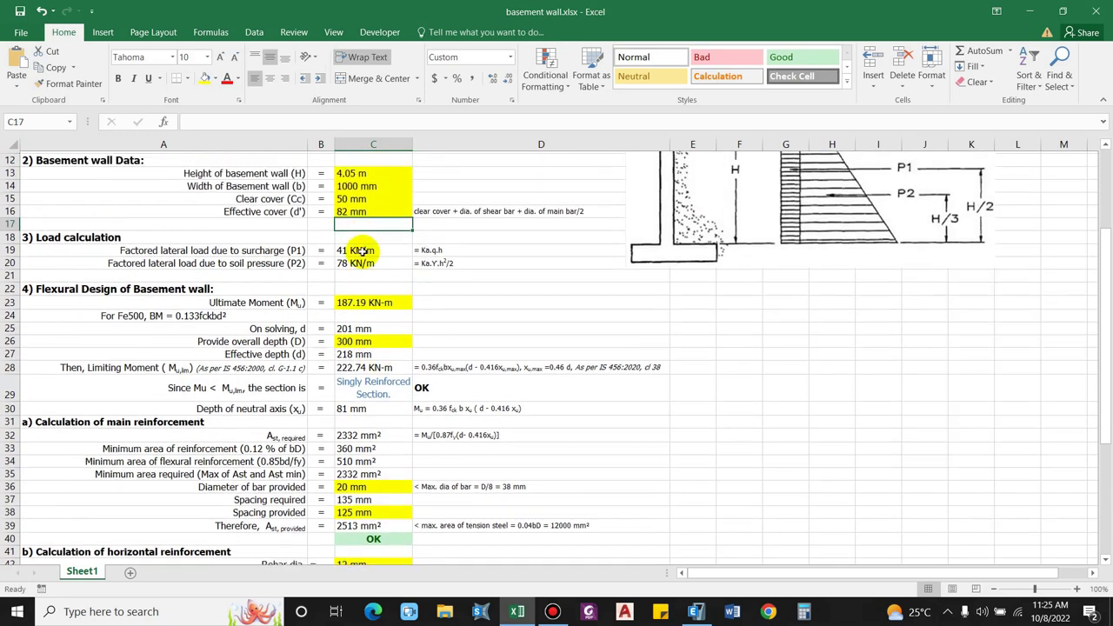
{"action": "scroll", "coordinate": [361, 250], "scroll_direction": "up", "scroll_amount": 1}
{"action": "left_click", "coordinate": [356, 222]}
{"action": "left_click", "coordinate": [238, 121]}
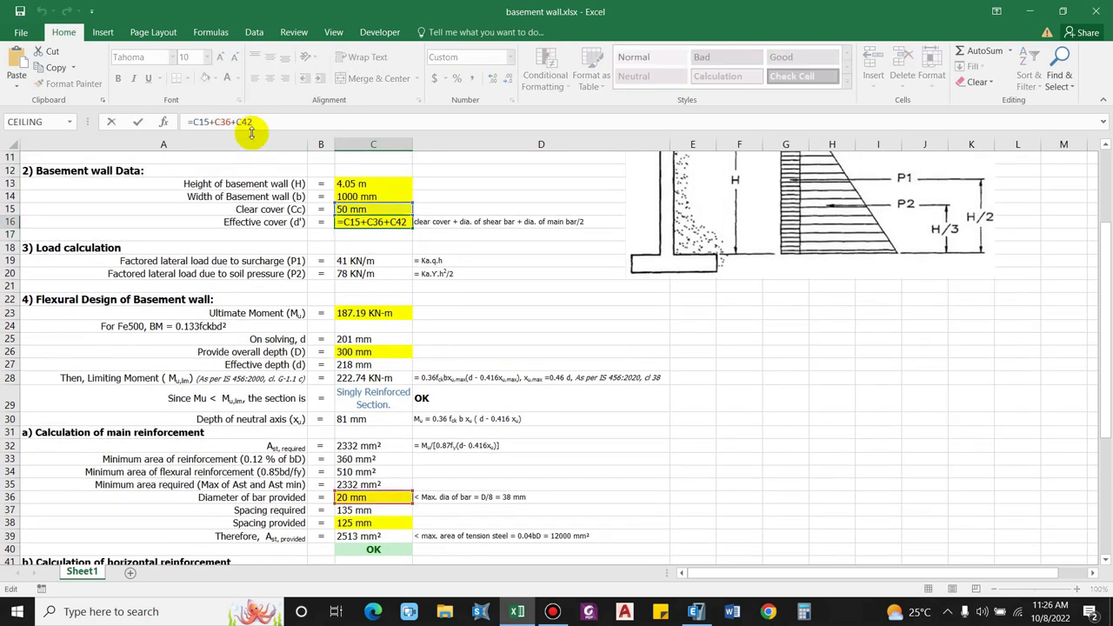
{"action": "type", "text": "/2"}
{"action": "key", "text": "Return"}
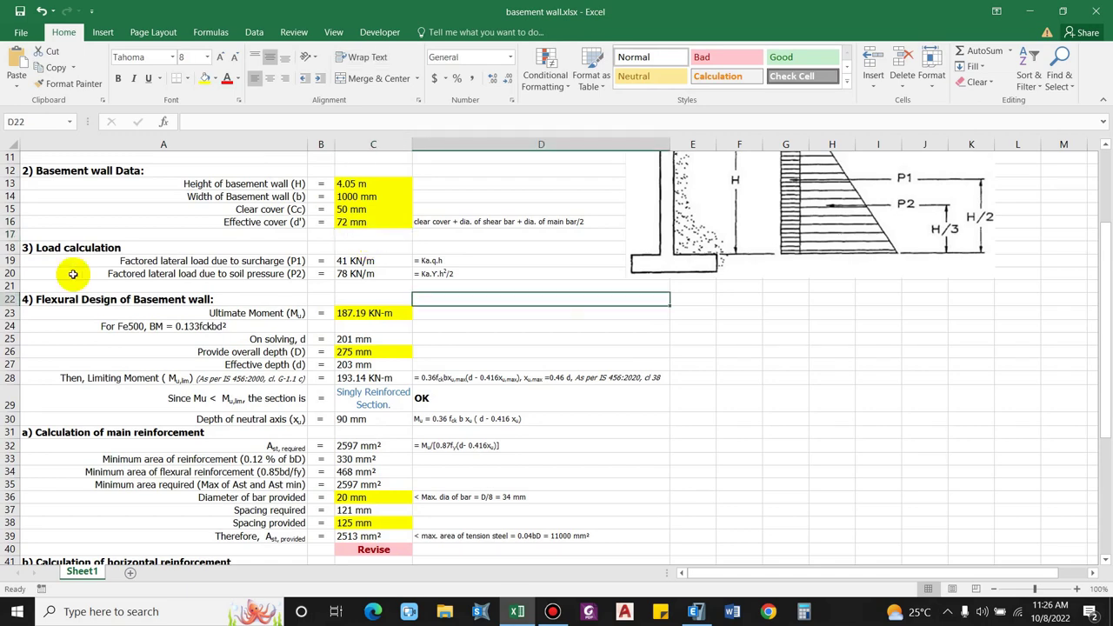
{"action": "left_click", "coordinate": [77, 248]}
{"action": "scroll", "coordinate": [146, 287], "scroll_direction": "up", "scroll_amount": 3}
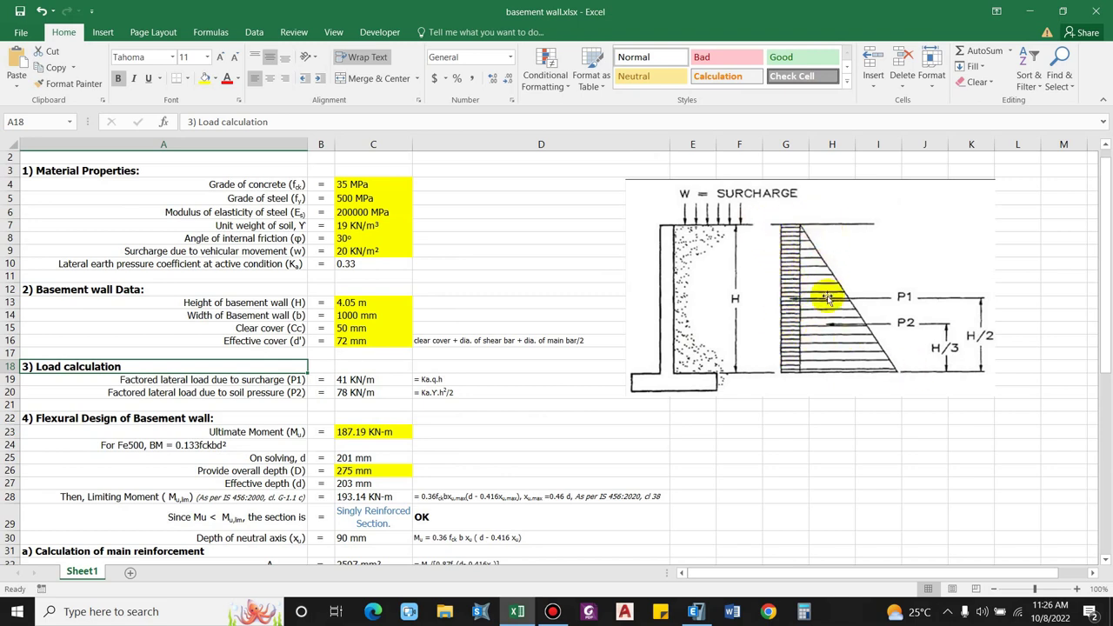
Step: Change the P1 surcharge note in D19 from '= Ka.q.h' to '= Ka.w.h'
{"action": "left_click", "coordinate": [815, 328]}
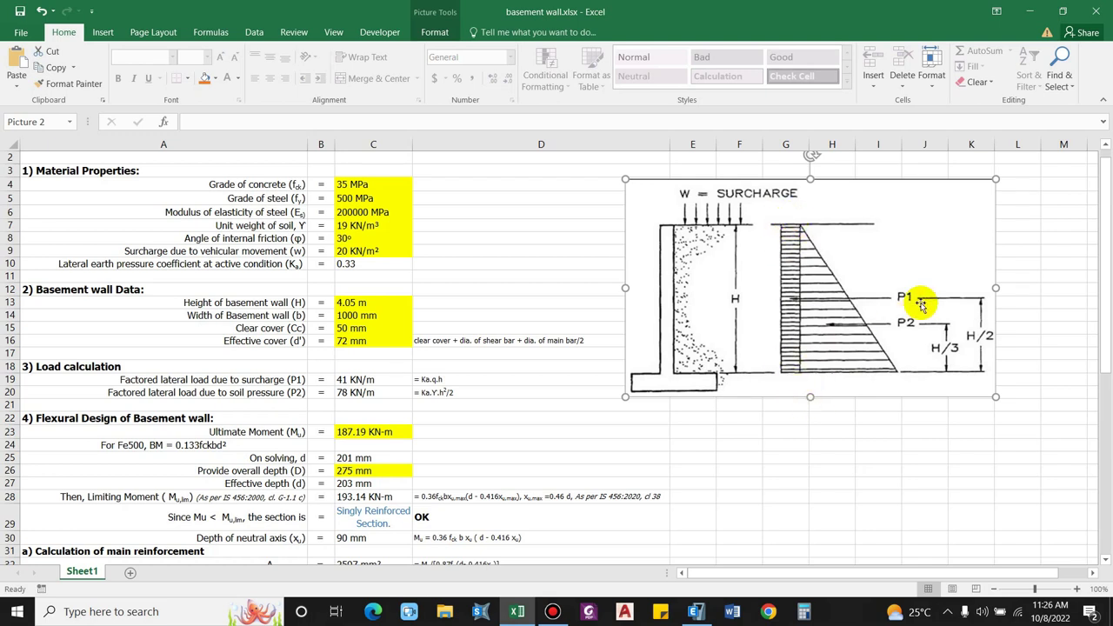
{"action": "left_click", "coordinate": [195, 381]}
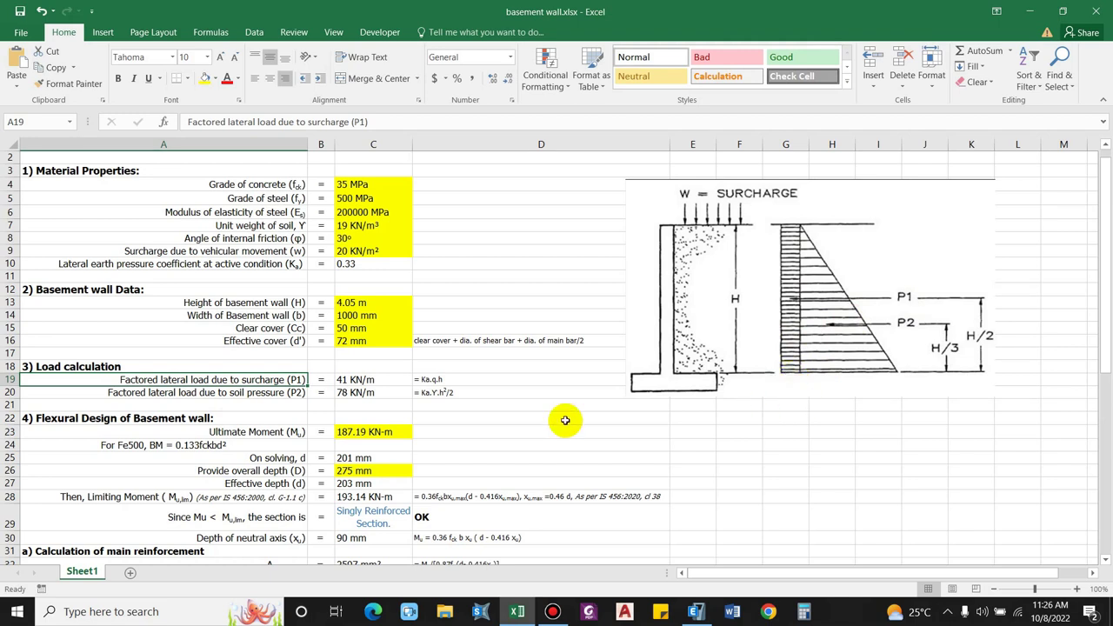
{"action": "left_click", "coordinate": [451, 383]}
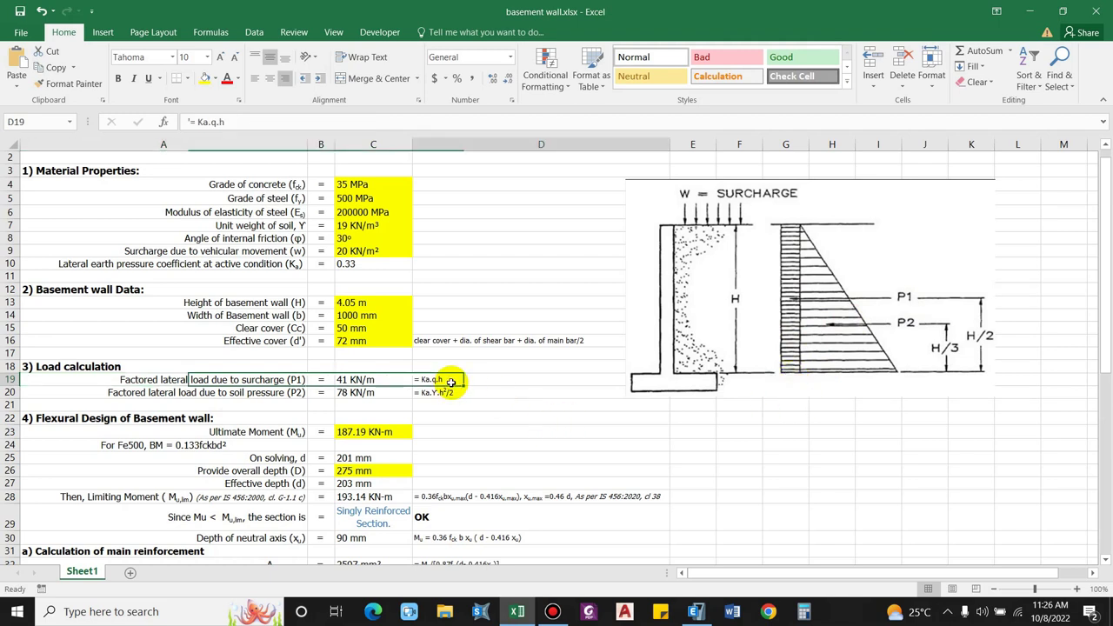
{"action": "left_click", "coordinate": [215, 122]}
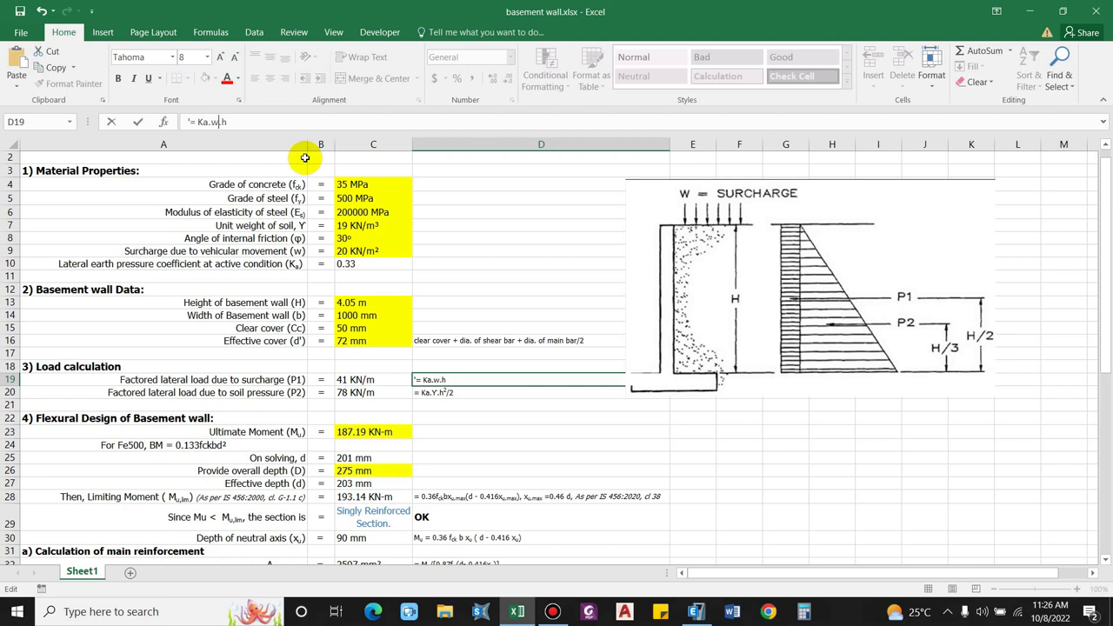
{"action": "key", "text": "Return"}
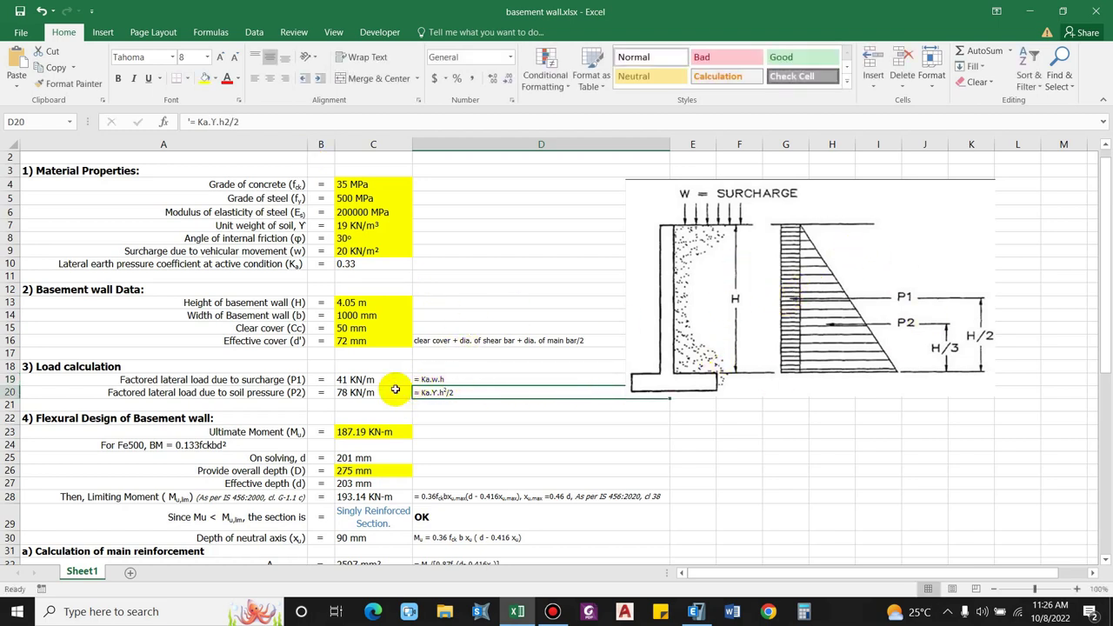
{"action": "left_click", "coordinate": [344, 380]}
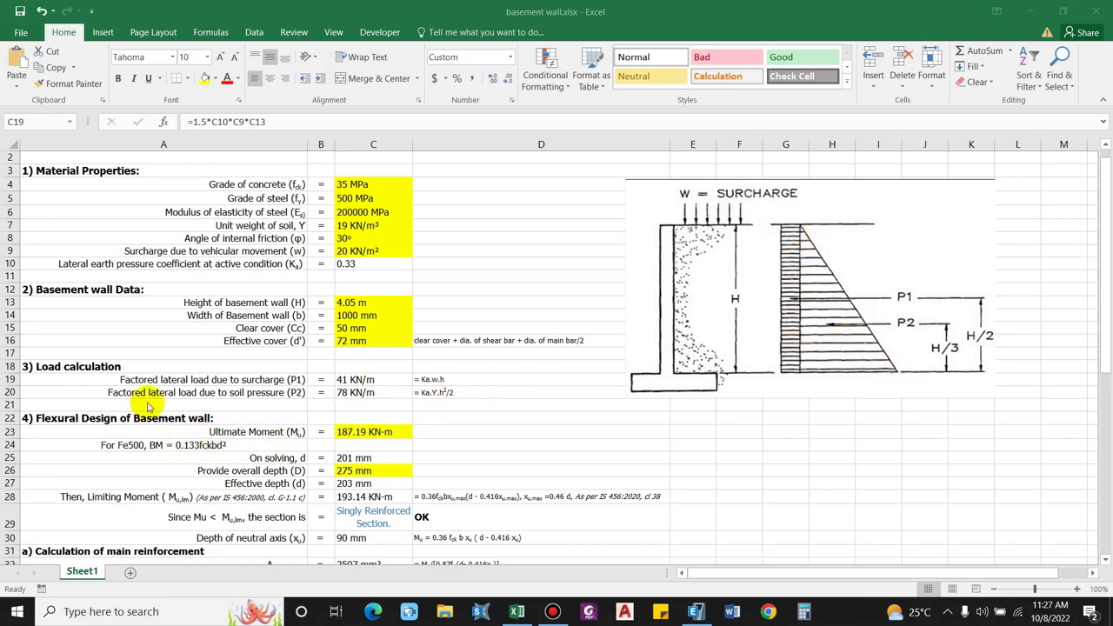
{"action": "left_click", "coordinate": [348, 383]}
{"action": "left_click", "coordinate": [369, 398]}
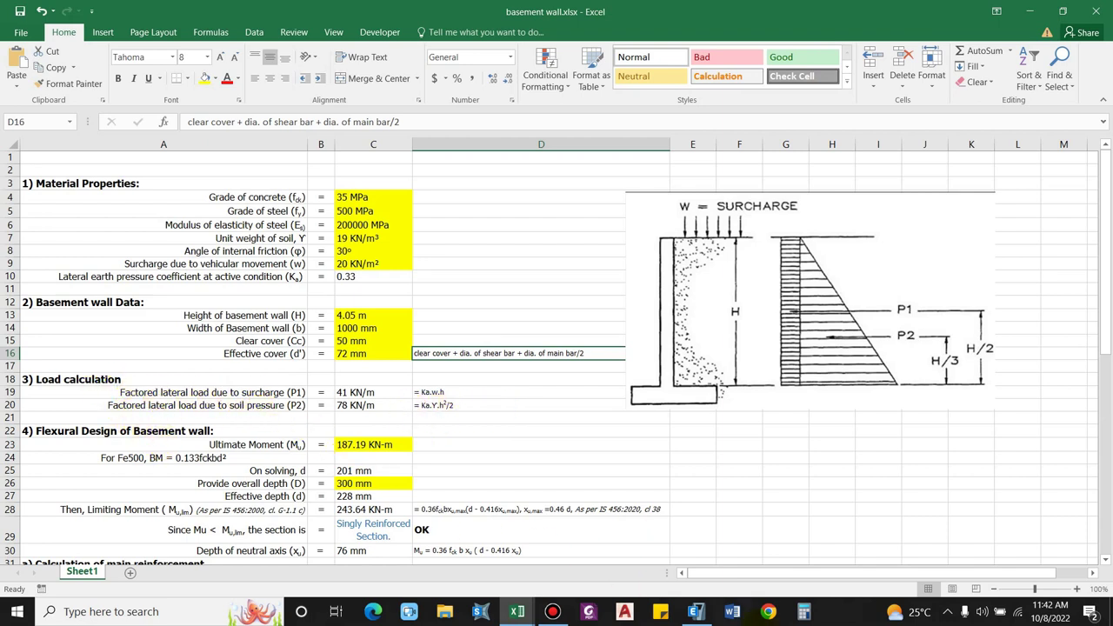
{"action": "left_click", "coordinate": [841, 614]}
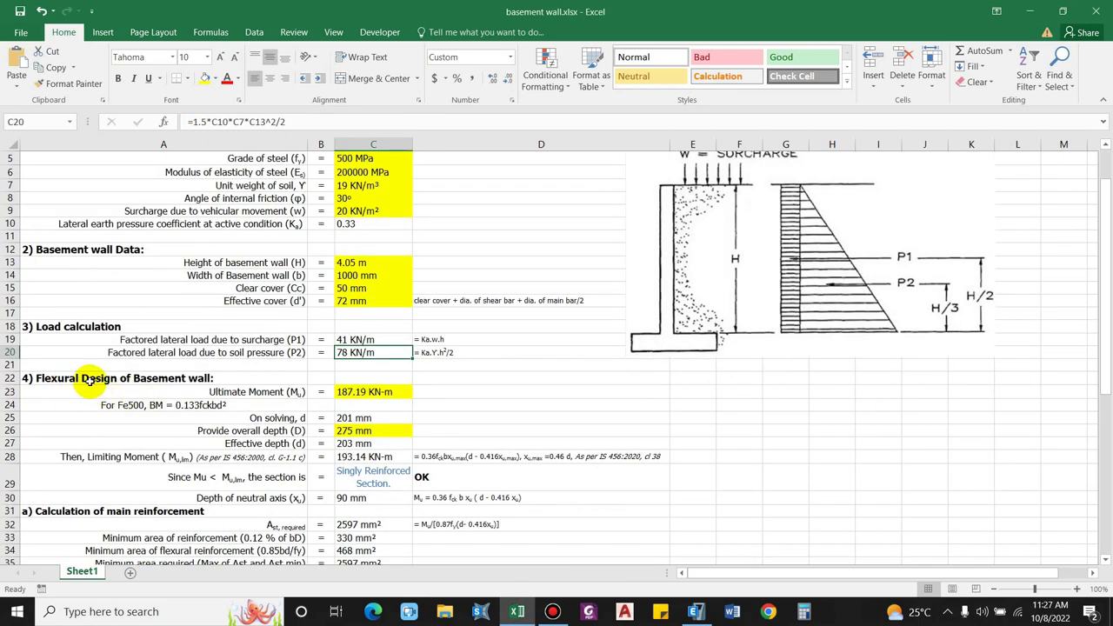
{"action": "scroll", "coordinate": [160, 387], "scroll_direction": "up", "scroll_amount": 1}
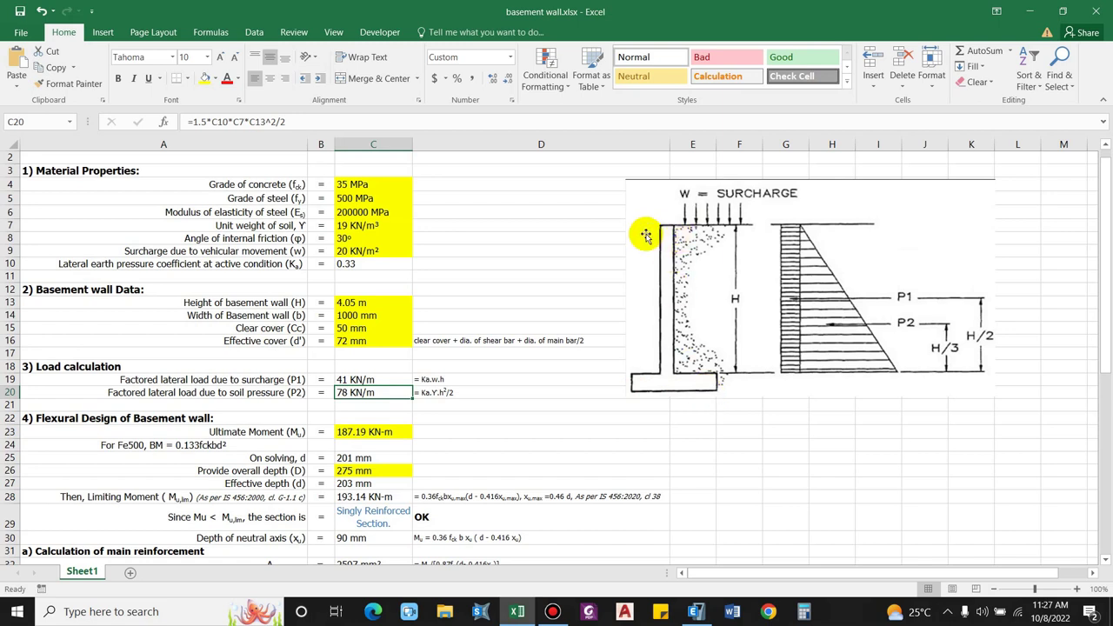
{"action": "left_click", "coordinate": [253, 431]}
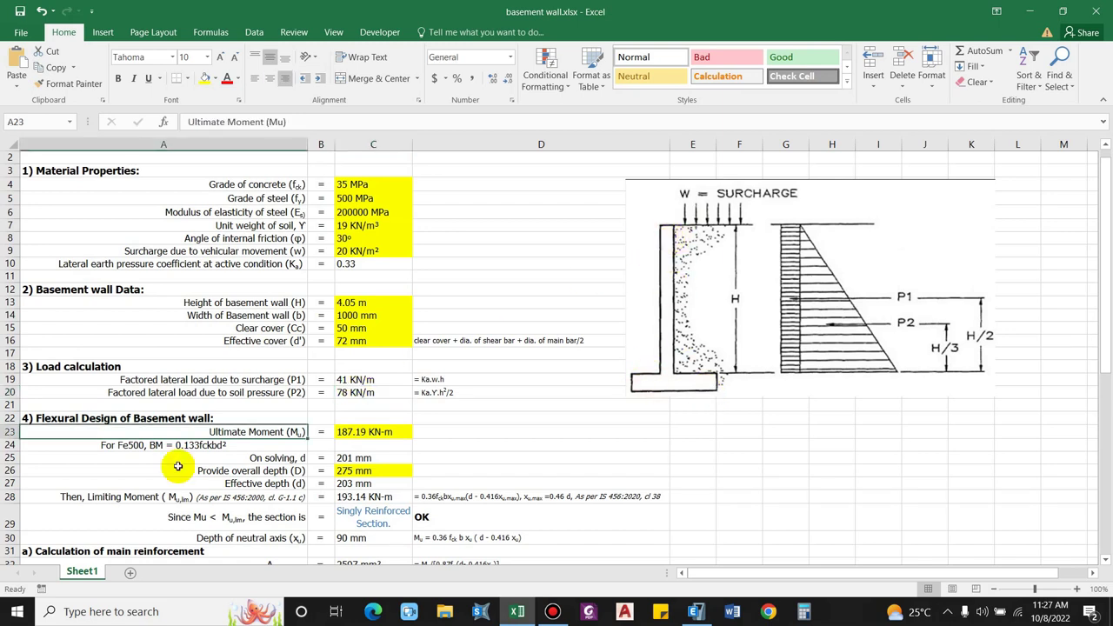
{"action": "left_click", "coordinate": [379, 432]}
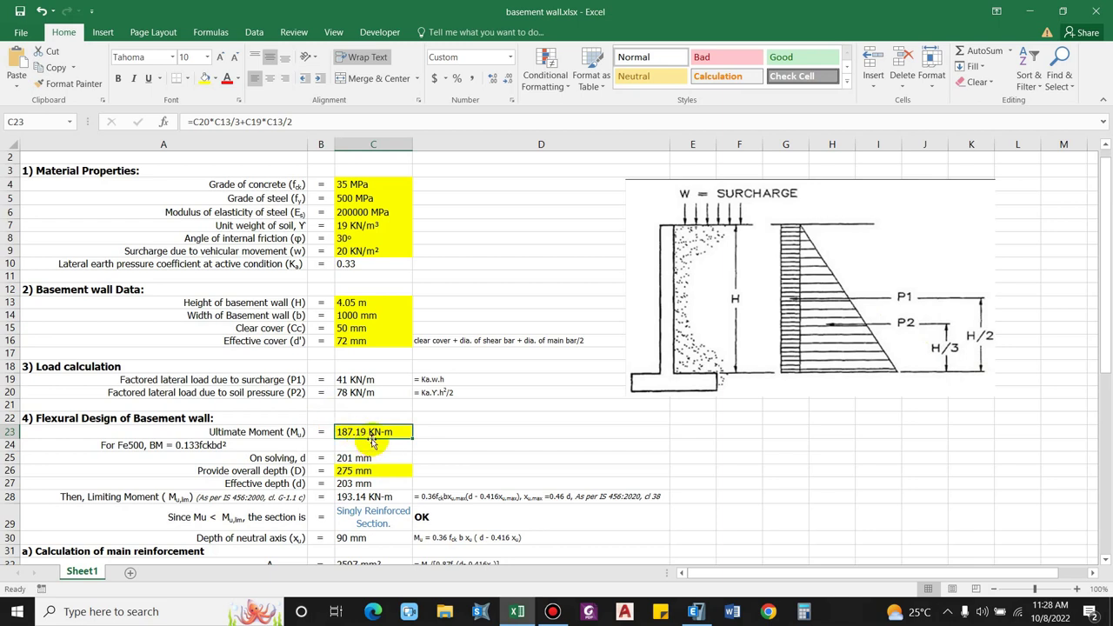
{"action": "scroll", "coordinate": [556, 472], "scroll_direction": "down", "scroll_amount": 1}
{"action": "left_click", "coordinate": [109, 405]}
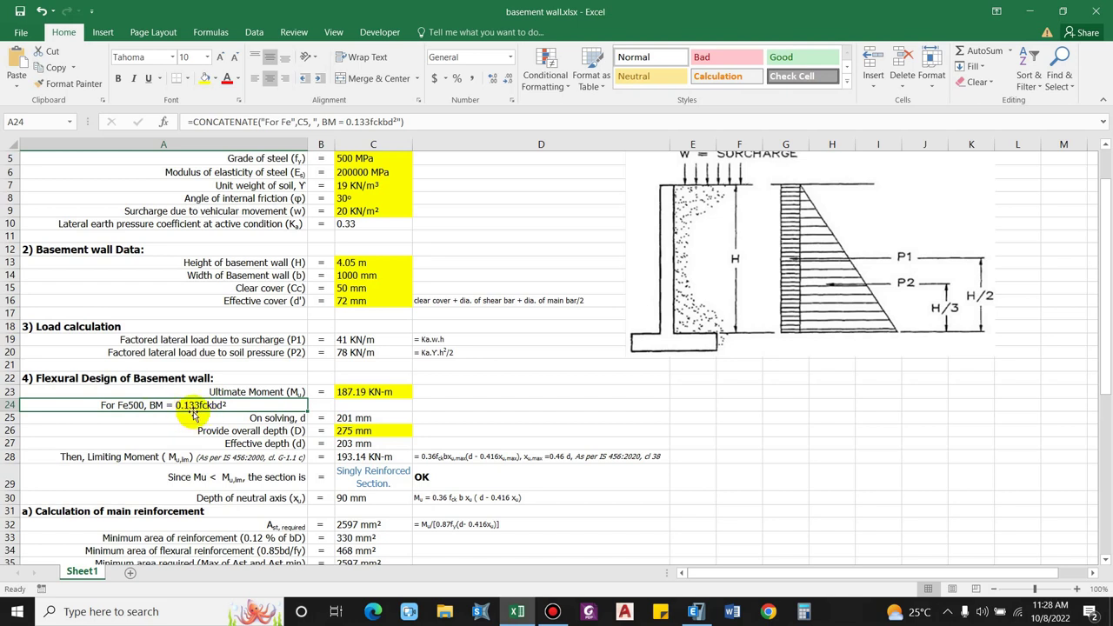
{"action": "scroll", "coordinate": [186, 404], "scroll_direction": "down", "scroll_amount": 1}
{"action": "left_click", "coordinate": [293, 377]}
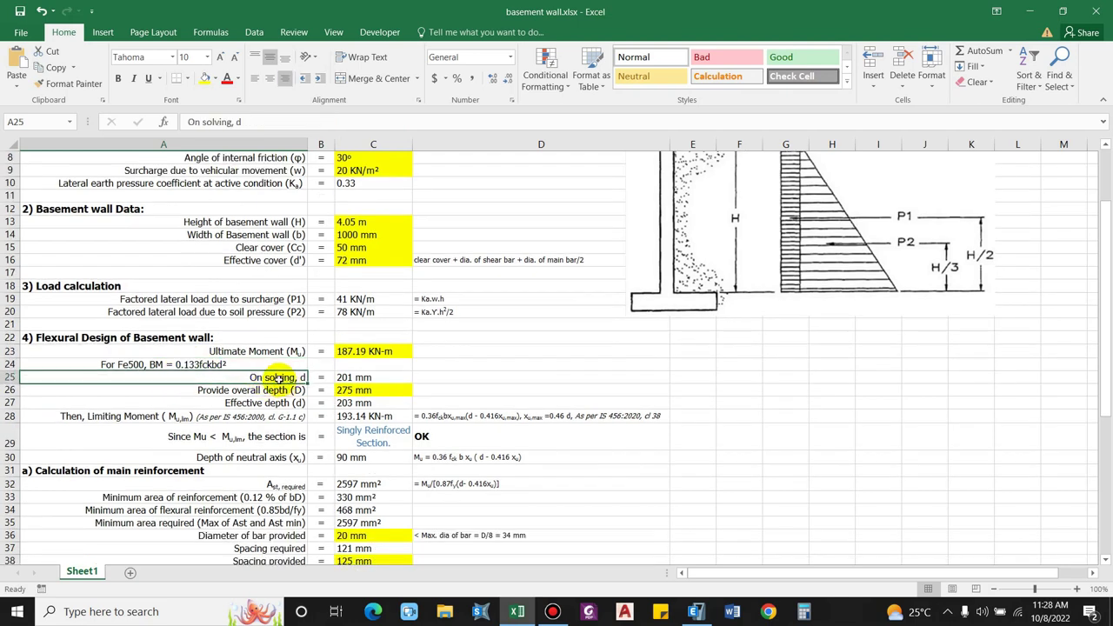
{"action": "left_click", "coordinate": [174, 365]}
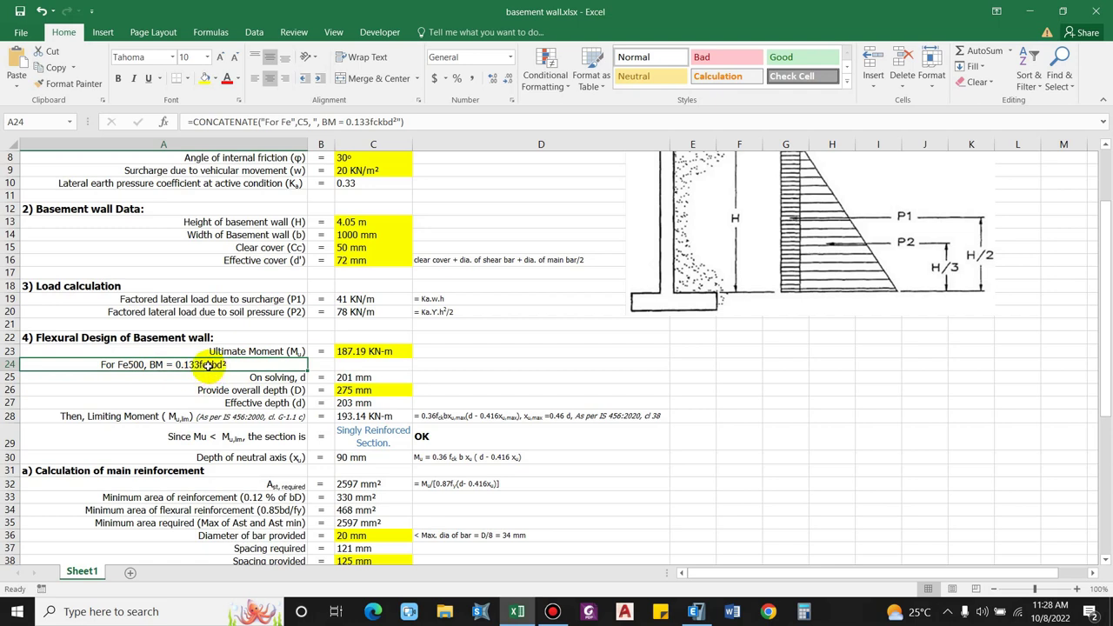
{"action": "key", "text": "Down"}
{"action": "key", "text": "Right"}
{"action": "key", "text": "Right"}
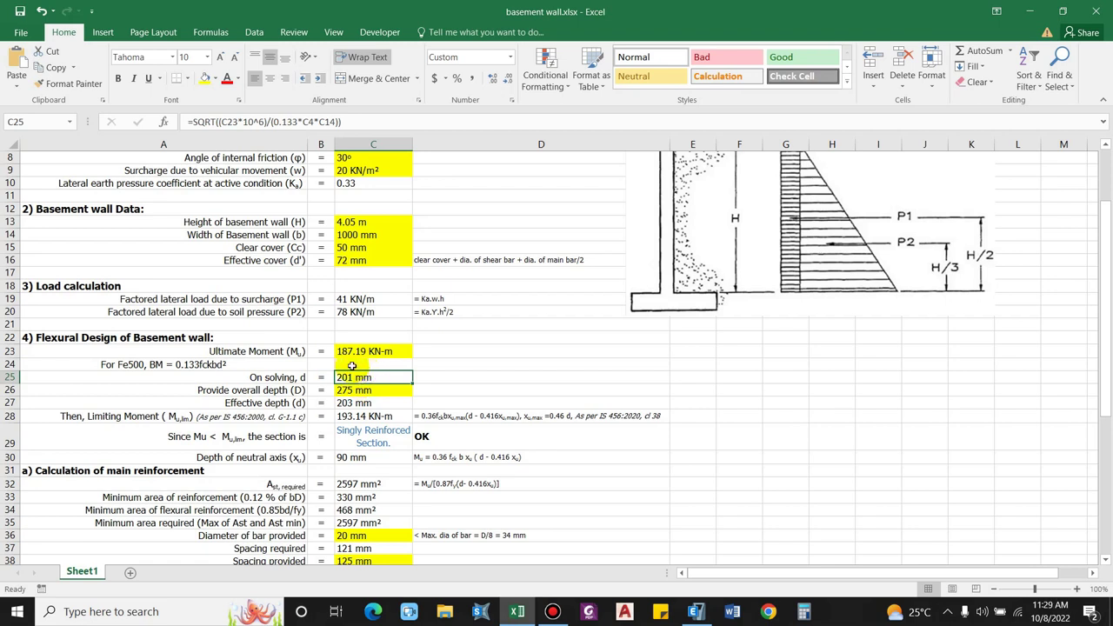
{"action": "left_click", "coordinate": [268, 389]}
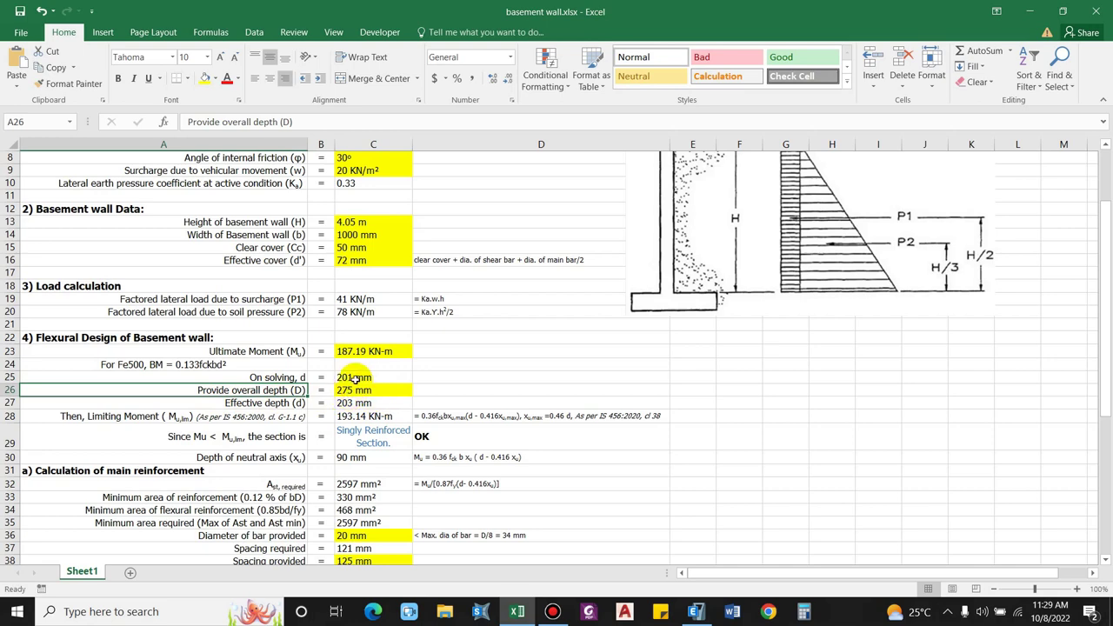
{"action": "scroll", "coordinate": [354, 380], "scroll_direction": "up", "scroll_amount": 1}
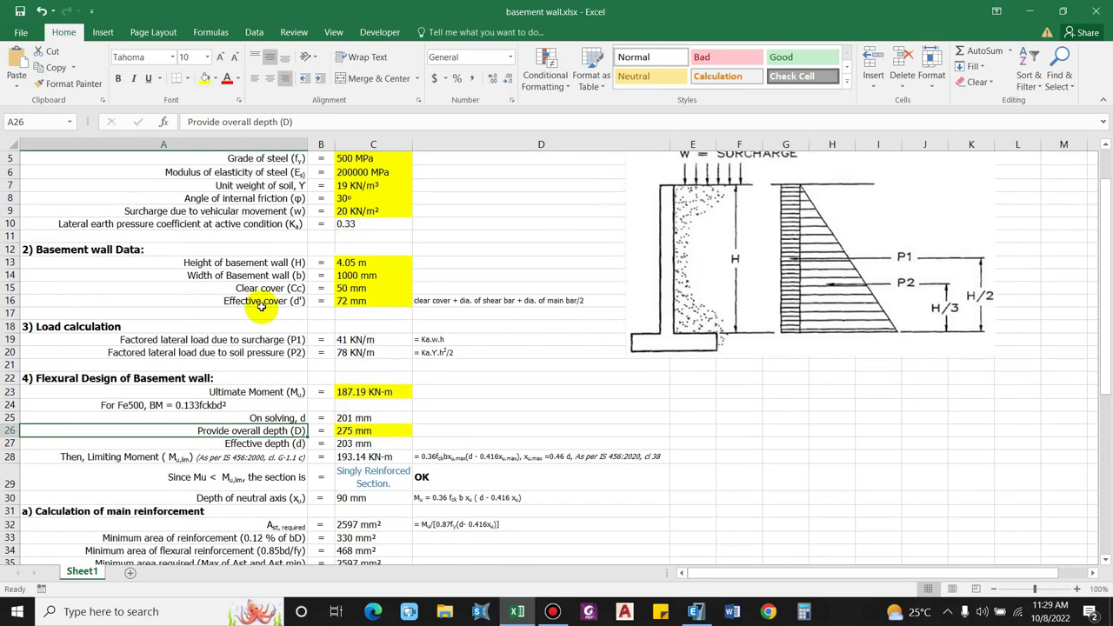
{"action": "left_click", "coordinate": [354, 428]}
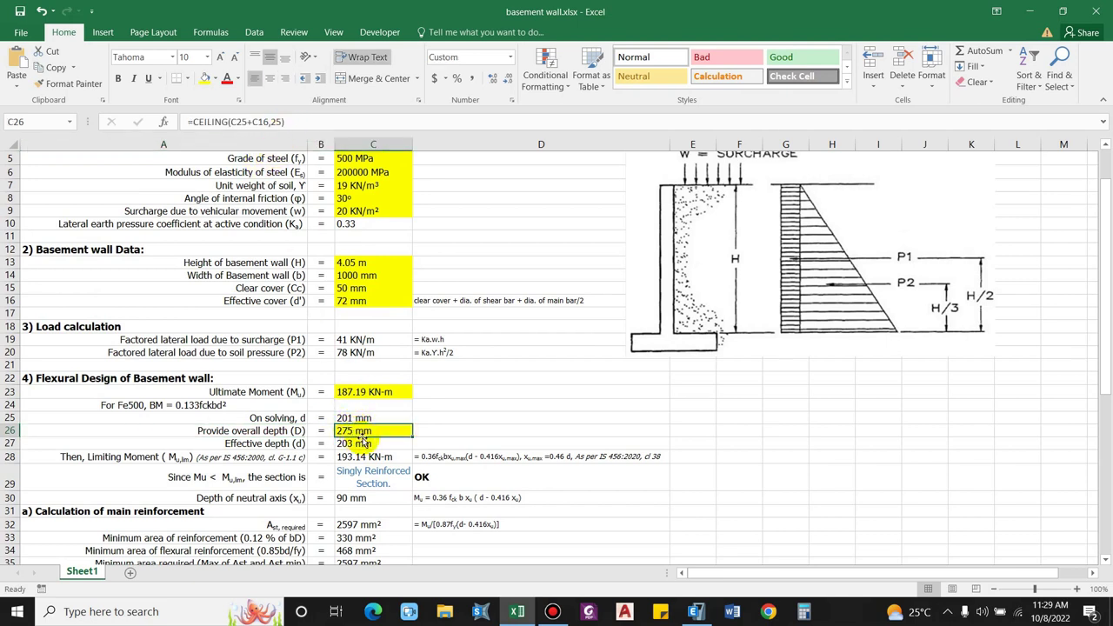
{"action": "left_click", "coordinate": [280, 445]}
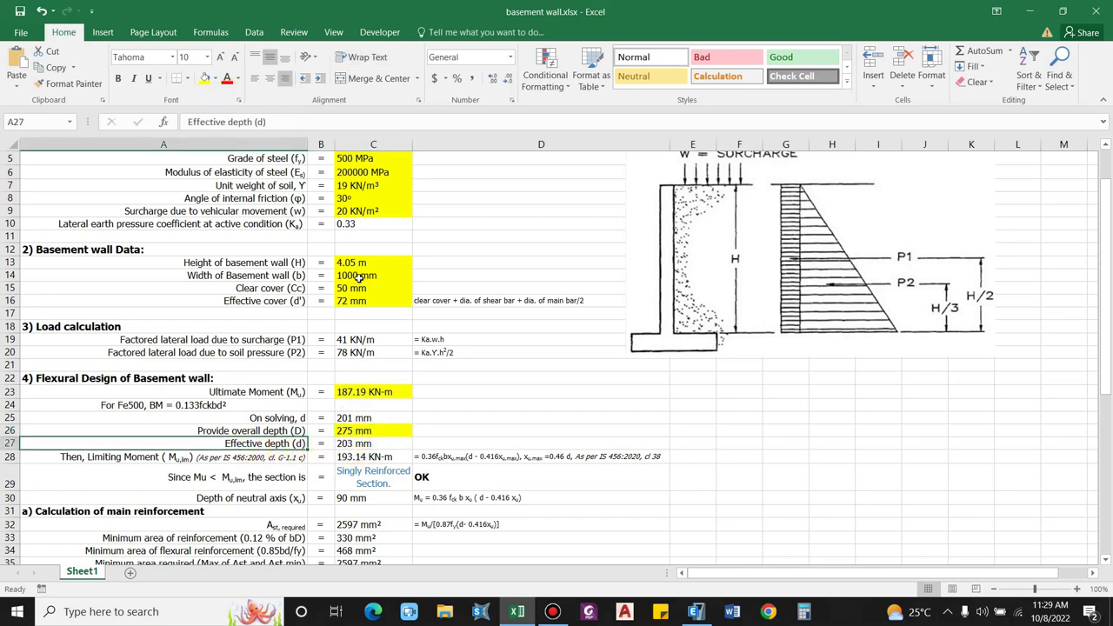
{"action": "left_click", "coordinate": [357, 445]}
{"action": "scroll", "coordinate": [446, 454], "scroll_direction": "down", "scroll_amount": 1}
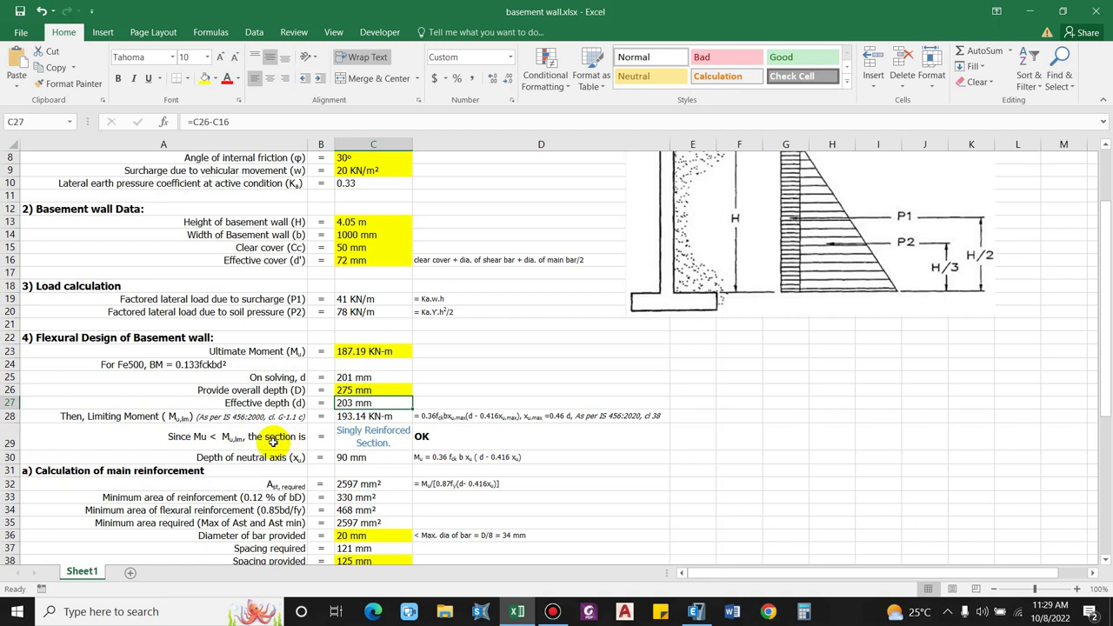
{"action": "scroll", "coordinate": [270, 426], "scroll_direction": "down", "scroll_amount": 1}
{"action": "left_click", "coordinate": [165, 383]}
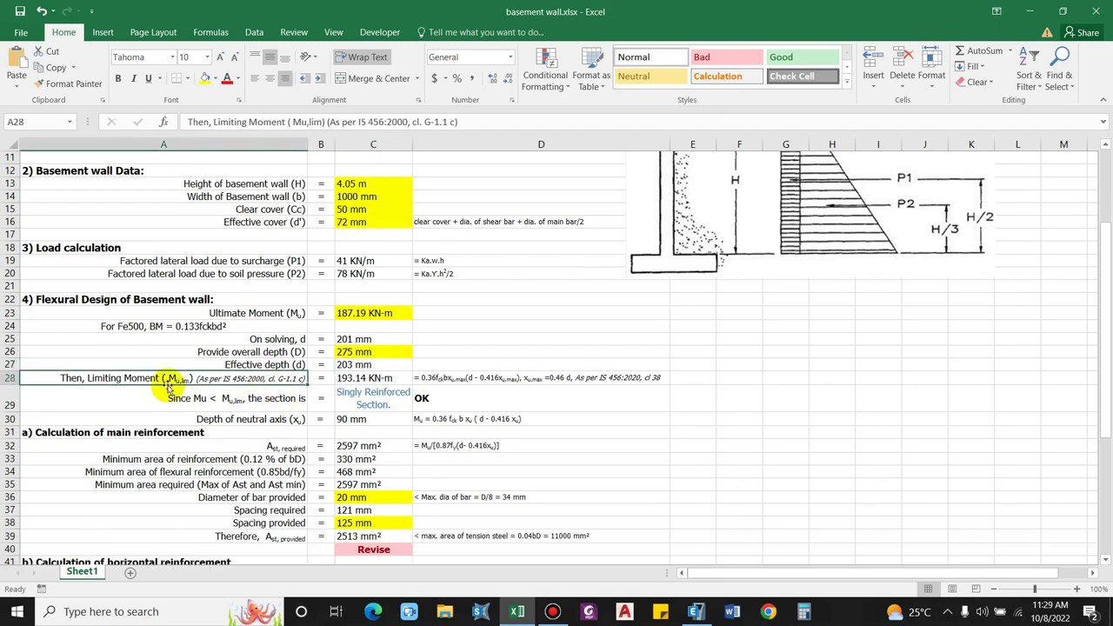
{"action": "left_click", "coordinate": [373, 381]}
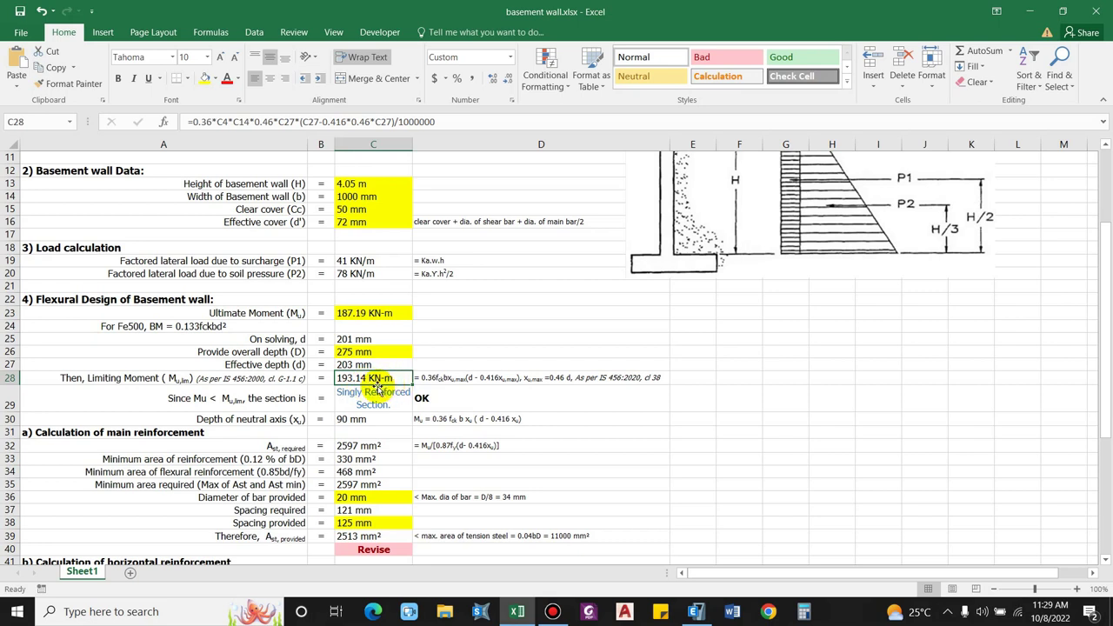
{"action": "left_click", "coordinate": [452, 381]}
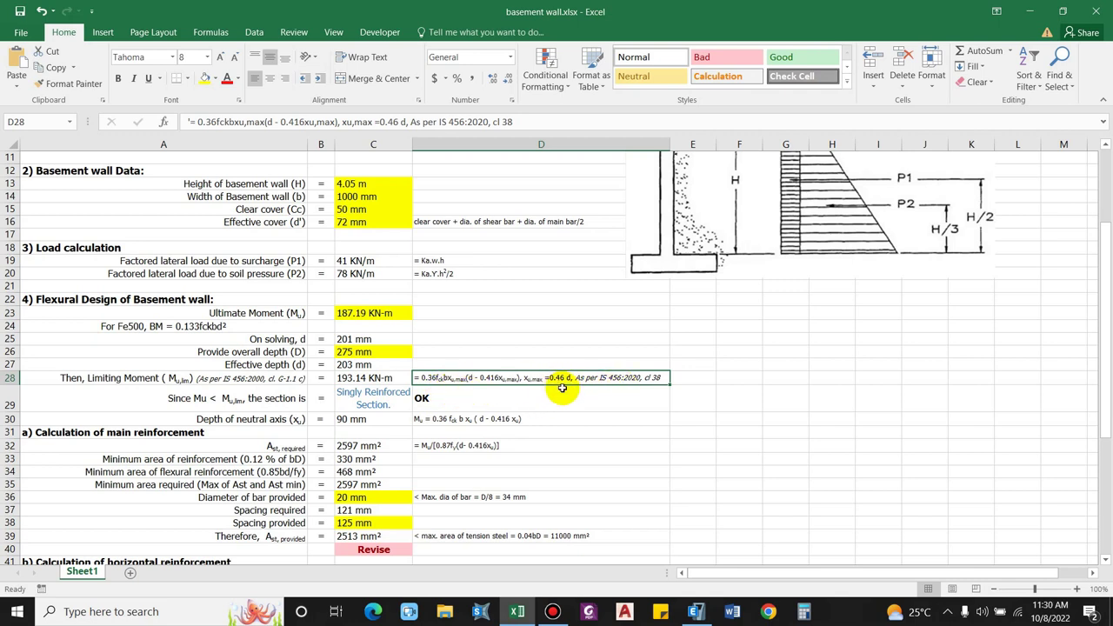
Step: Change the C26 CEILING rounding from 25 to 50, making overall depth 300 mm
{"action": "left_click", "coordinate": [355, 382]}
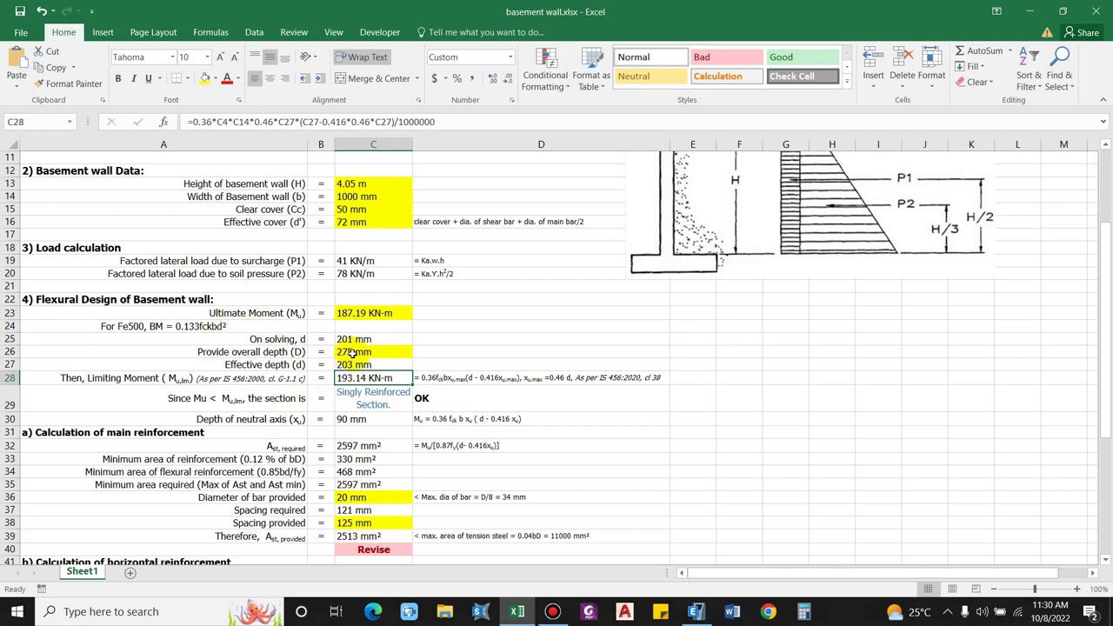
{"action": "left_click", "coordinate": [358, 353]}
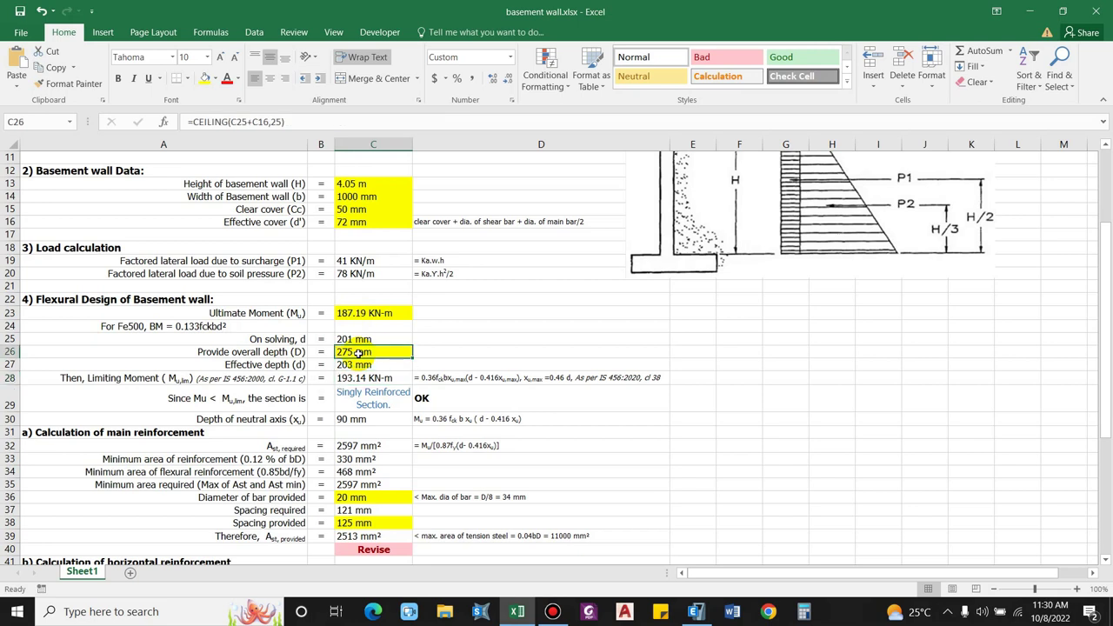
{"action": "double_click", "coordinate": [374, 349]}
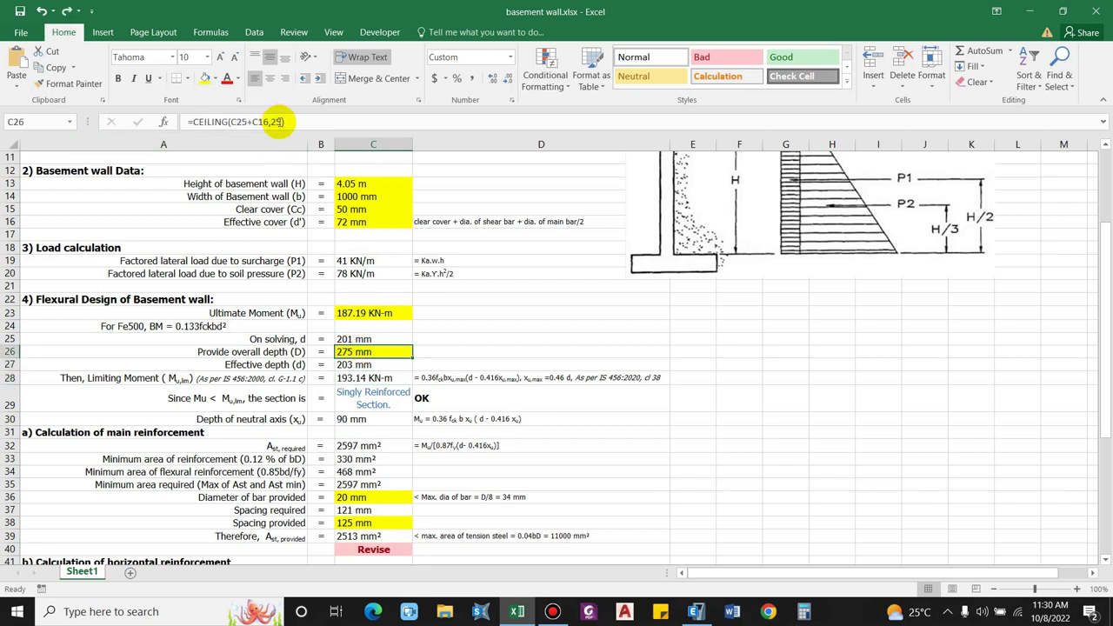
{"action": "key", "text": "BackSpace"}
{"action": "key", "text": "BackSpace"}
{"action": "type", "text": "50"}
{"action": "key", "text": "Return"}
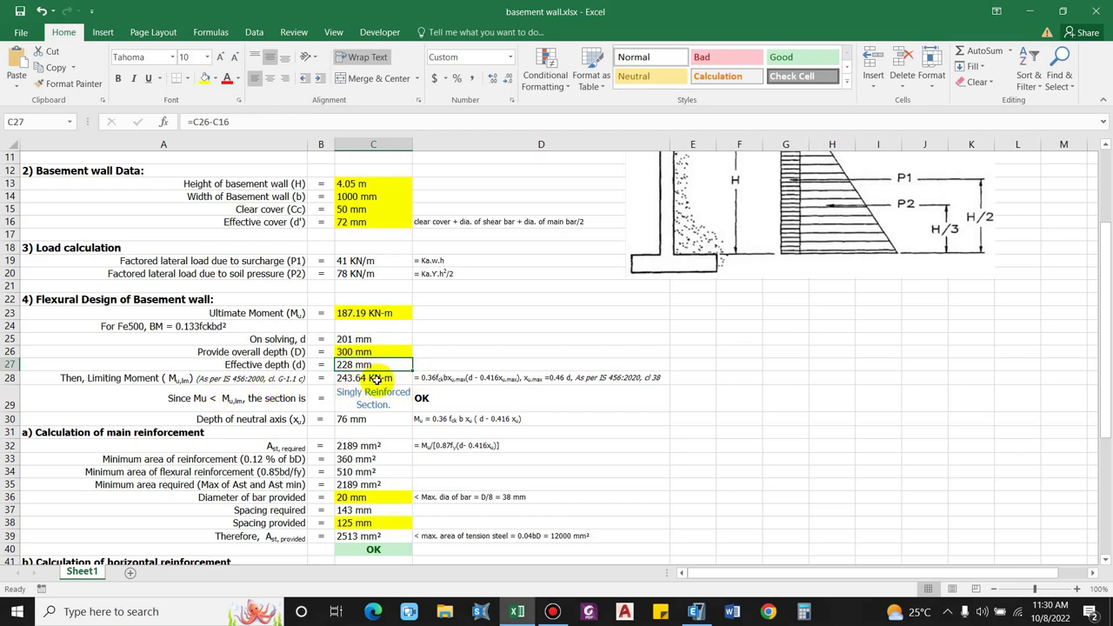
{"action": "scroll", "coordinate": [348, 382], "scroll_direction": "down", "scroll_amount": 1}
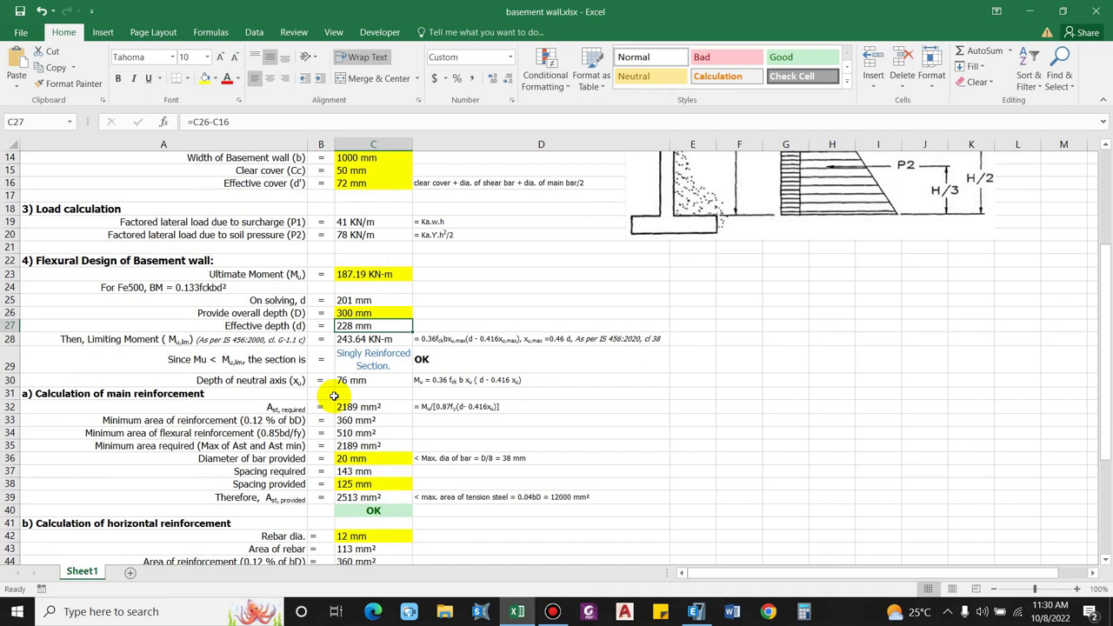
{"action": "left_click", "coordinate": [256, 366]}
{"action": "left_click", "coordinate": [277, 381]}
{"action": "left_click", "coordinate": [344, 381]}
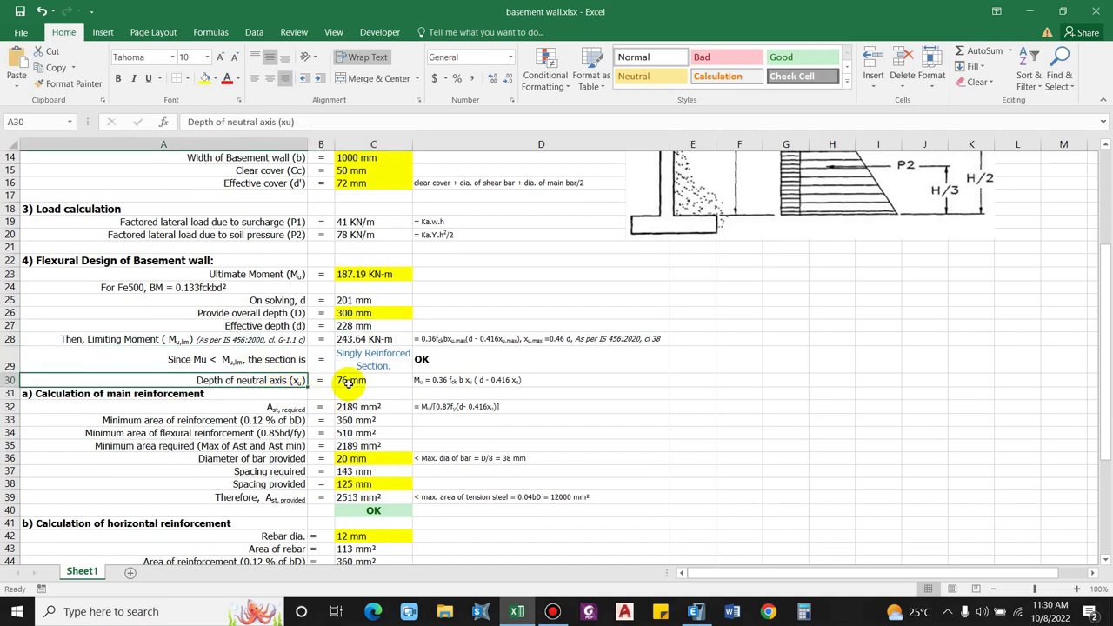
{"action": "left_click", "coordinate": [373, 277]}
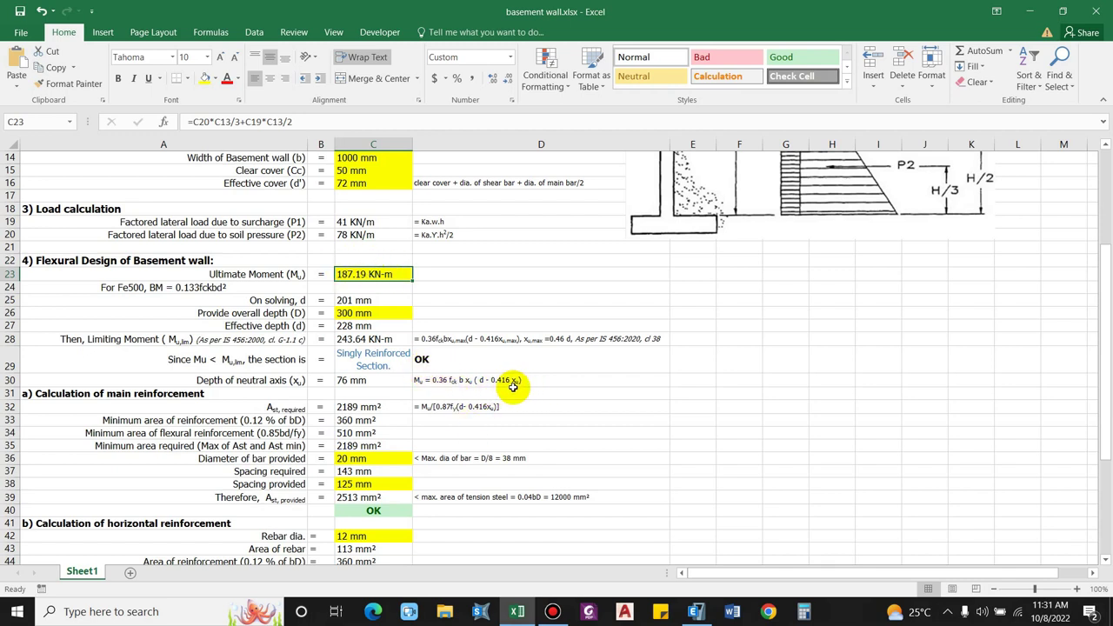
{"action": "left_click", "coordinate": [471, 380]}
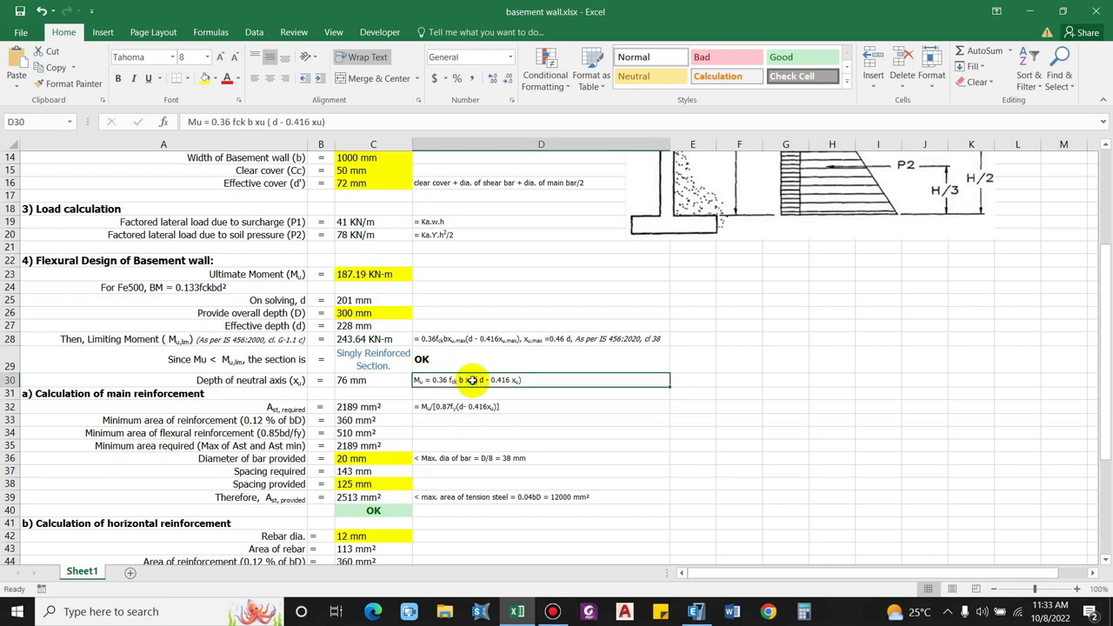
{"action": "left_click", "coordinate": [368, 383]}
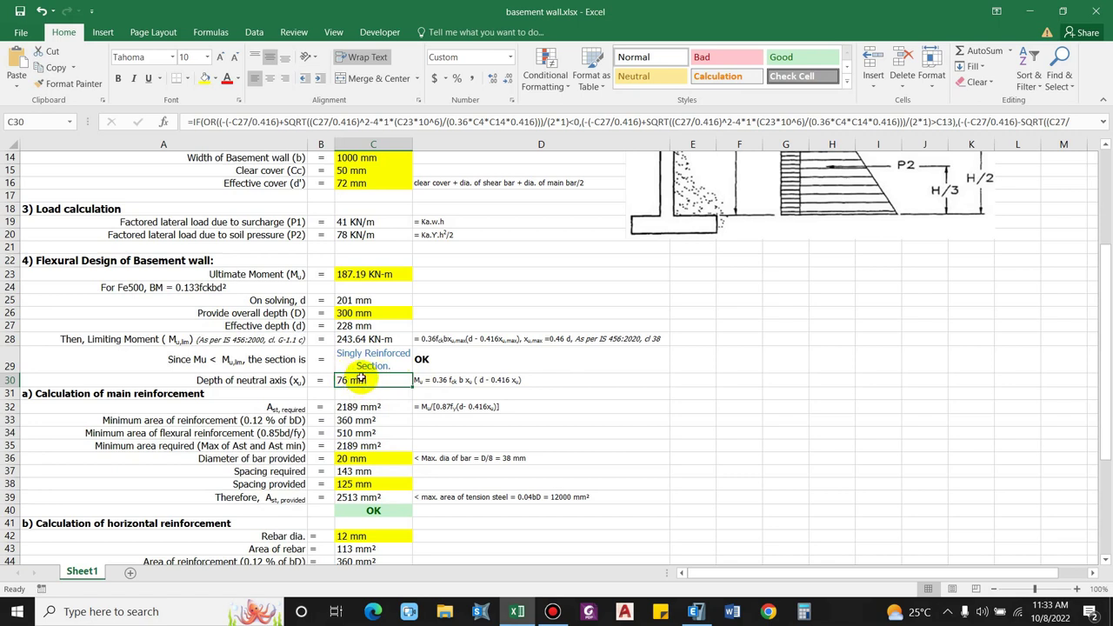
{"action": "scroll", "coordinate": [139, 409], "scroll_direction": "down", "scroll_amount": 1}
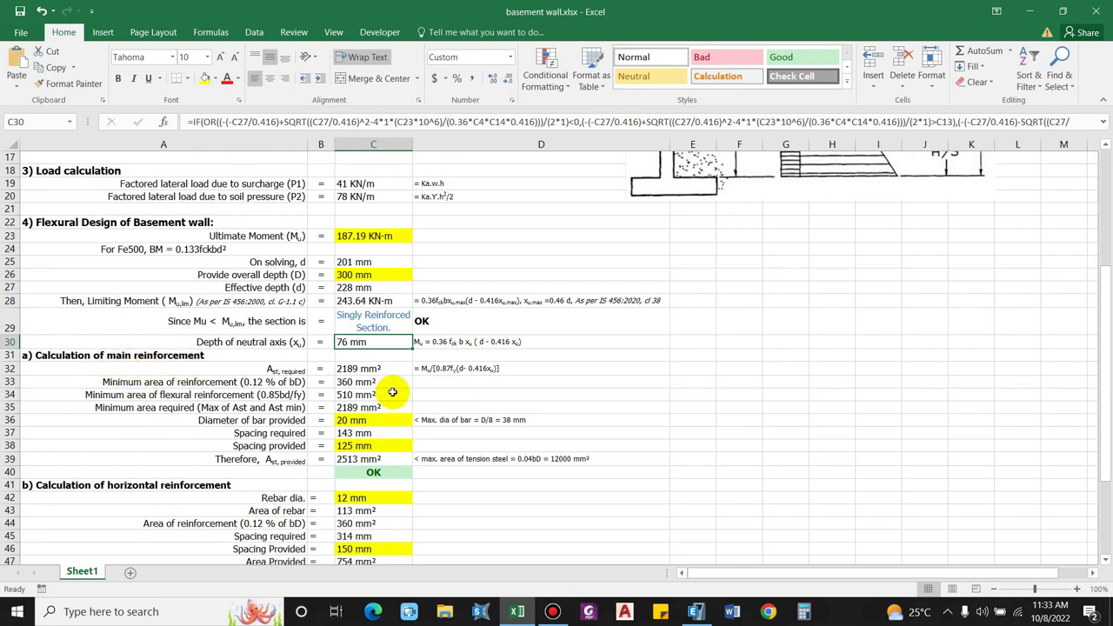
{"action": "left_click", "coordinate": [425, 371]}
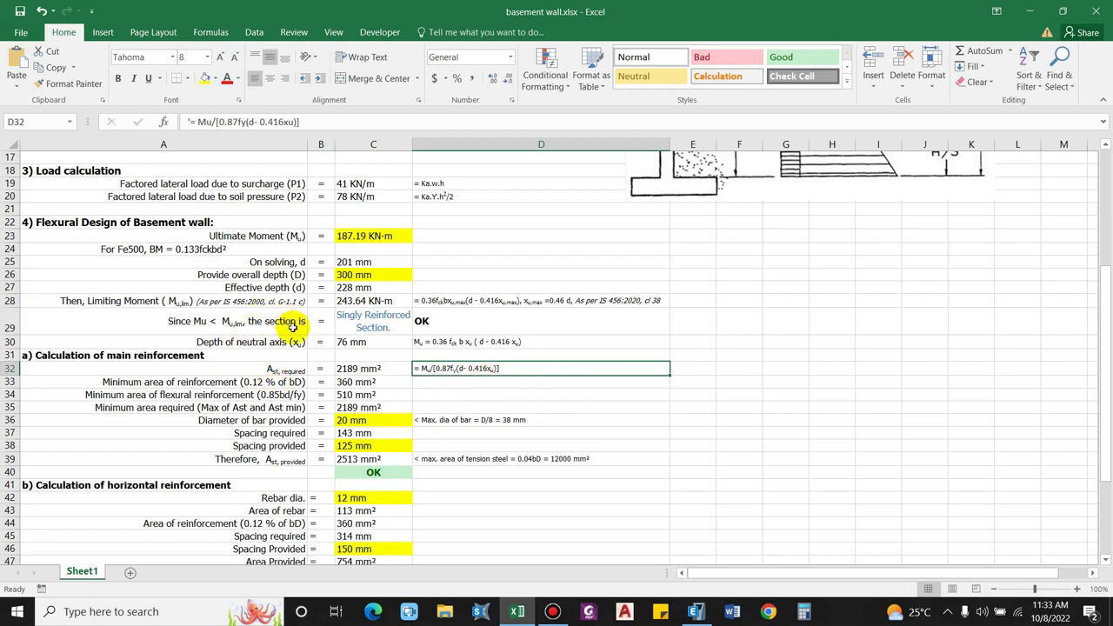
{"action": "scroll", "coordinate": [293, 326], "scroll_direction": "down", "scroll_amount": 1}
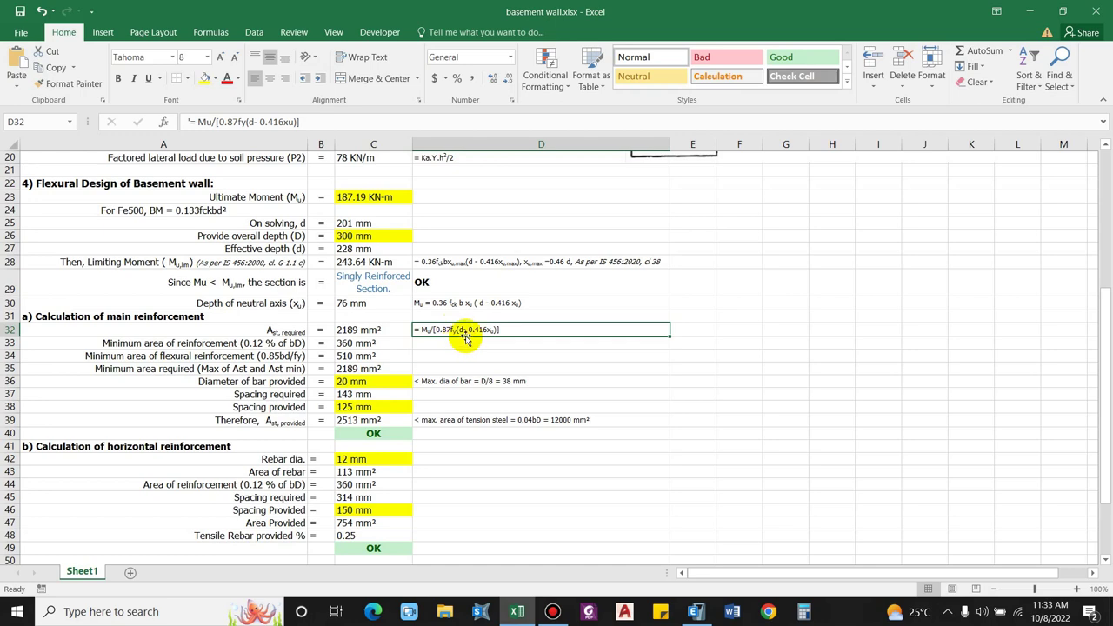
{"action": "scroll", "coordinate": [465, 339], "scroll_direction": "up", "scroll_amount": 1}
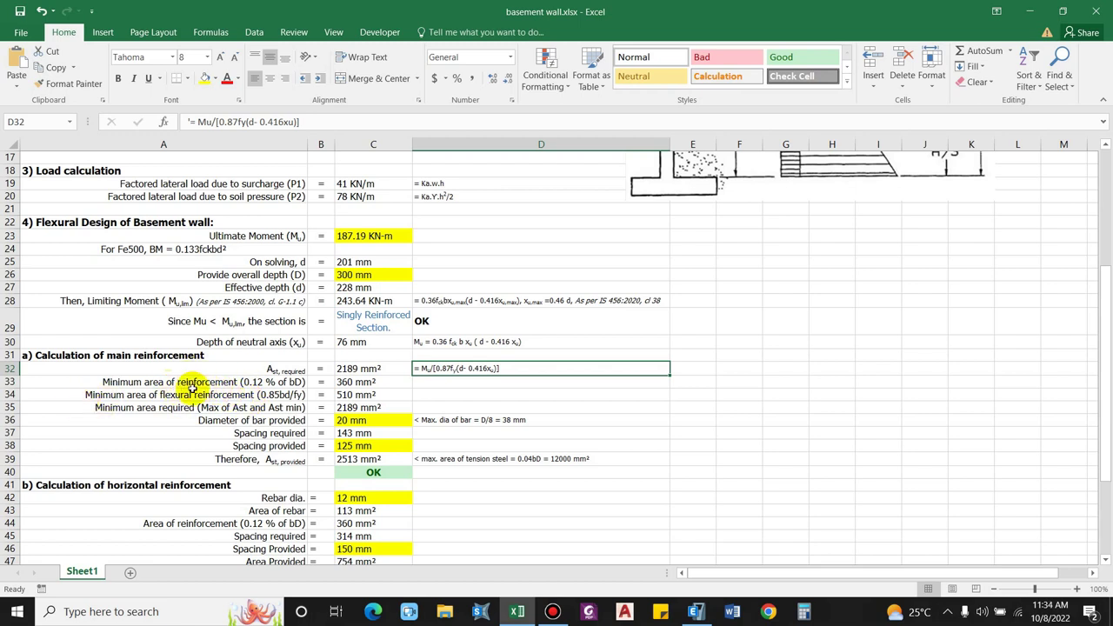
{"action": "left_click", "coordinate": [352, 369]}
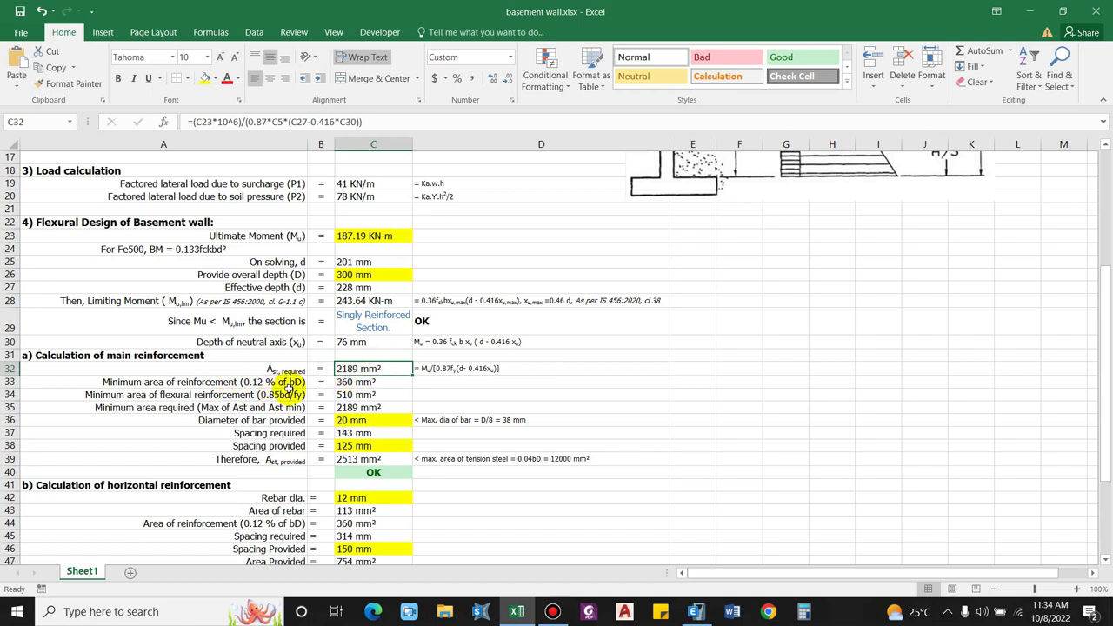
{"action": "left_click", "coordinate": [351, 382]}
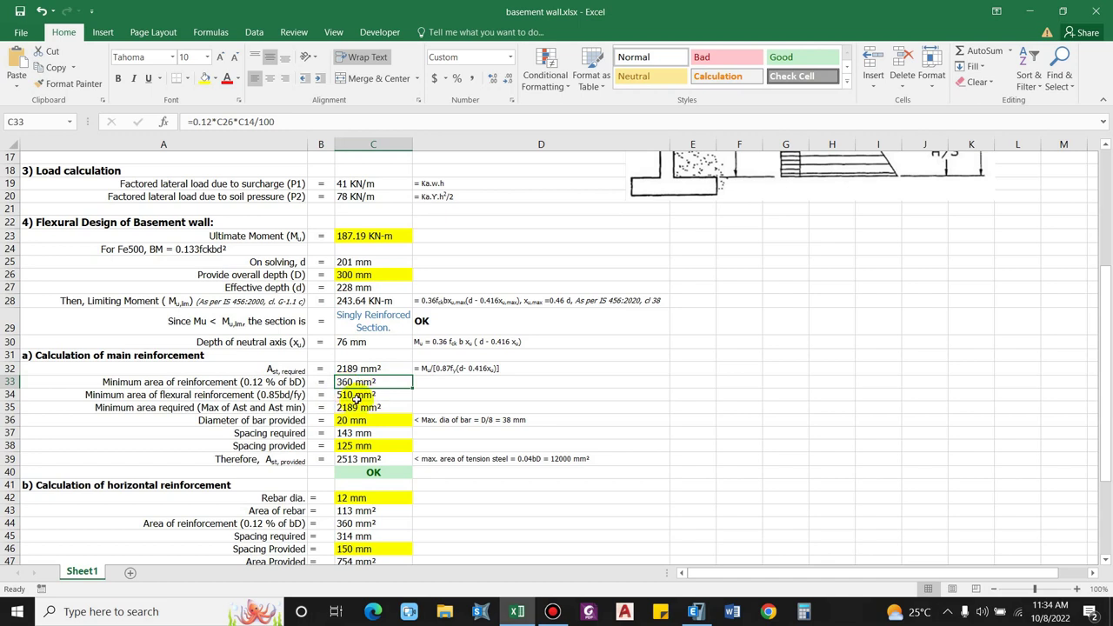
{"action": "left_click", "coordinate": [157, 395]}
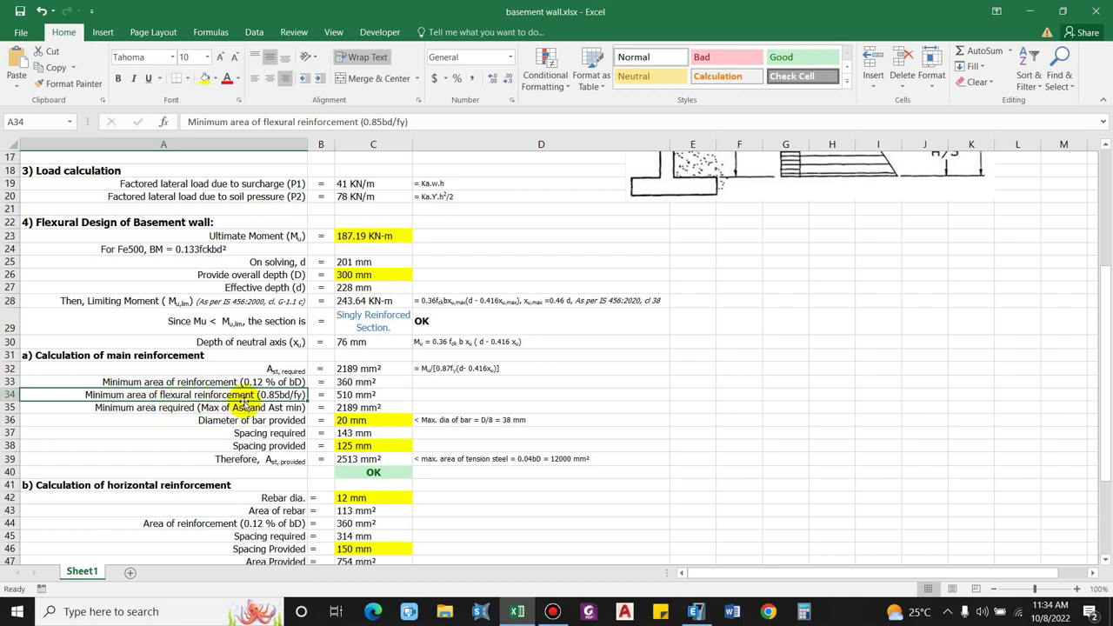
{"action": "left_click", "coordinate": [365, 395]}
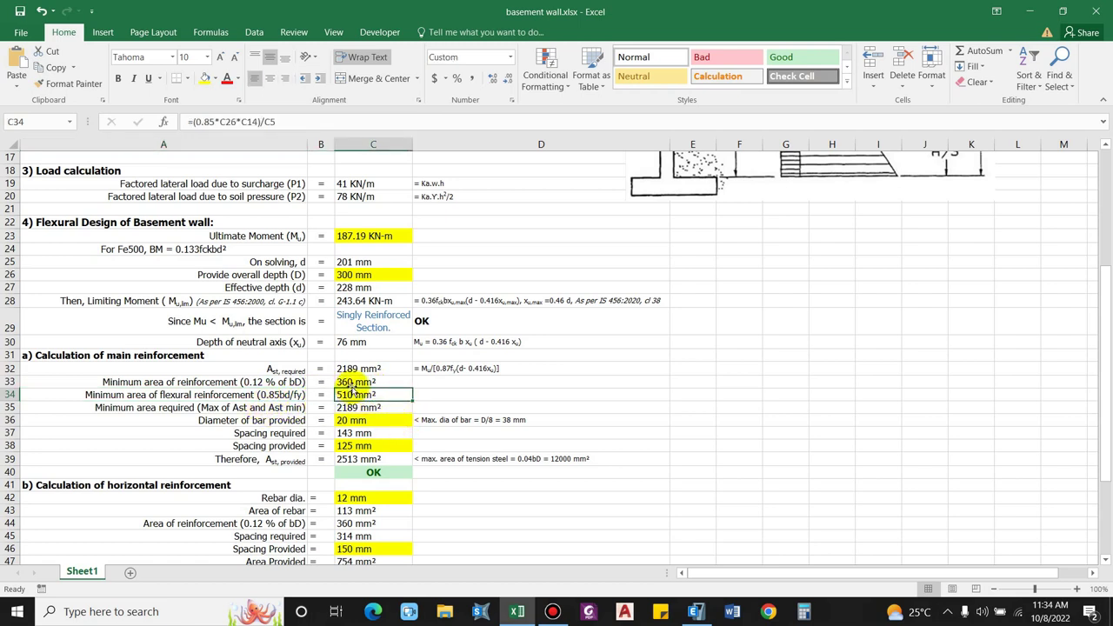
{"action": "left_click_drag", "start_coordinate": [365, 369], "coordinate": [365, 396]}
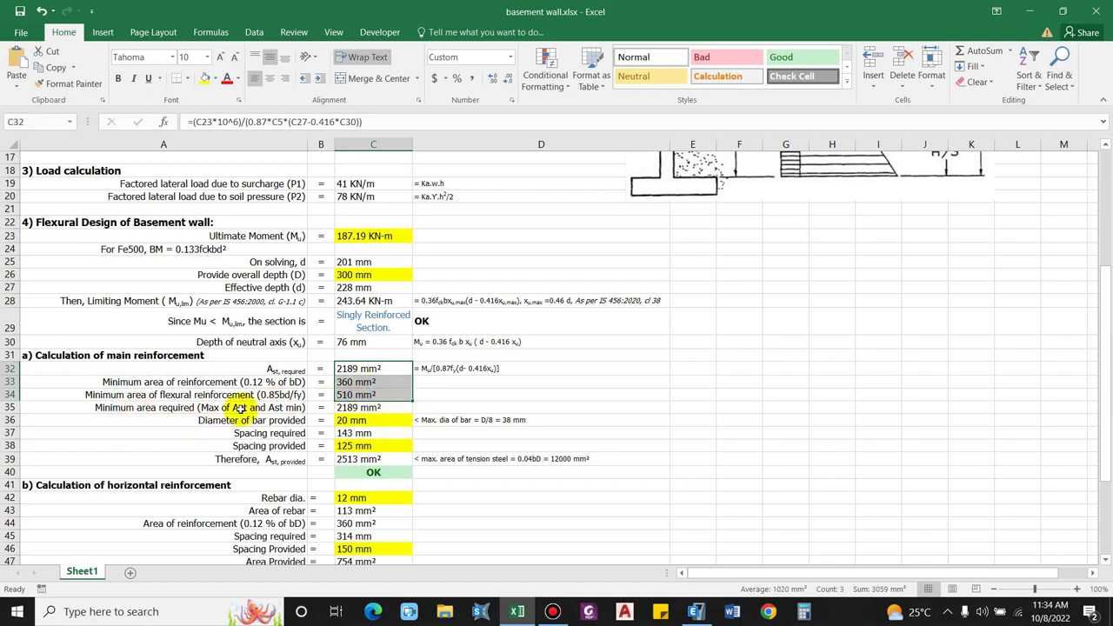
{"action": "left_click", "coordinate": [287, 368]}
{"action": "left_click", "coordinate": [345, 407]}
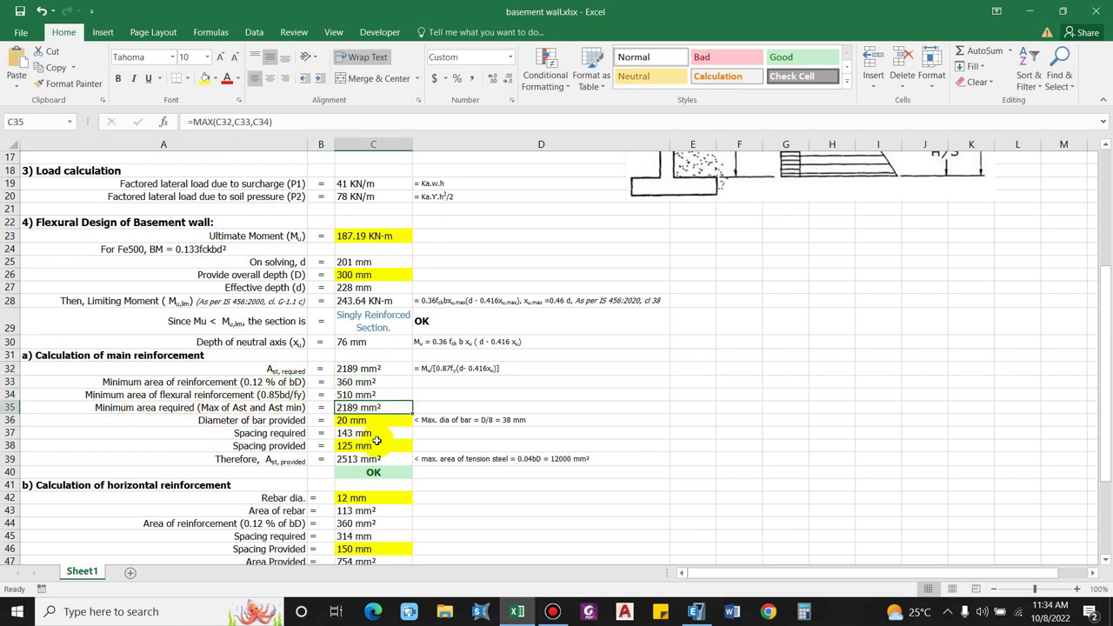
{"action": "scroll", "coordinate": [374, 420], "scroll_direction": "down", "scroll_amount": 1}
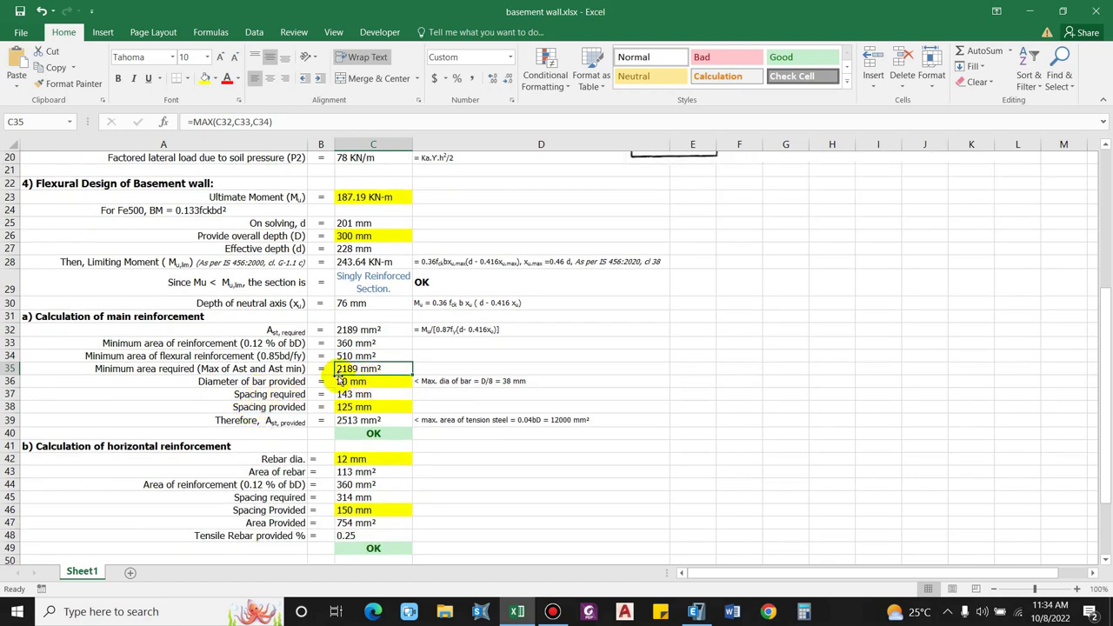
{"action": "left_click", "coordinate": [274, 381]}
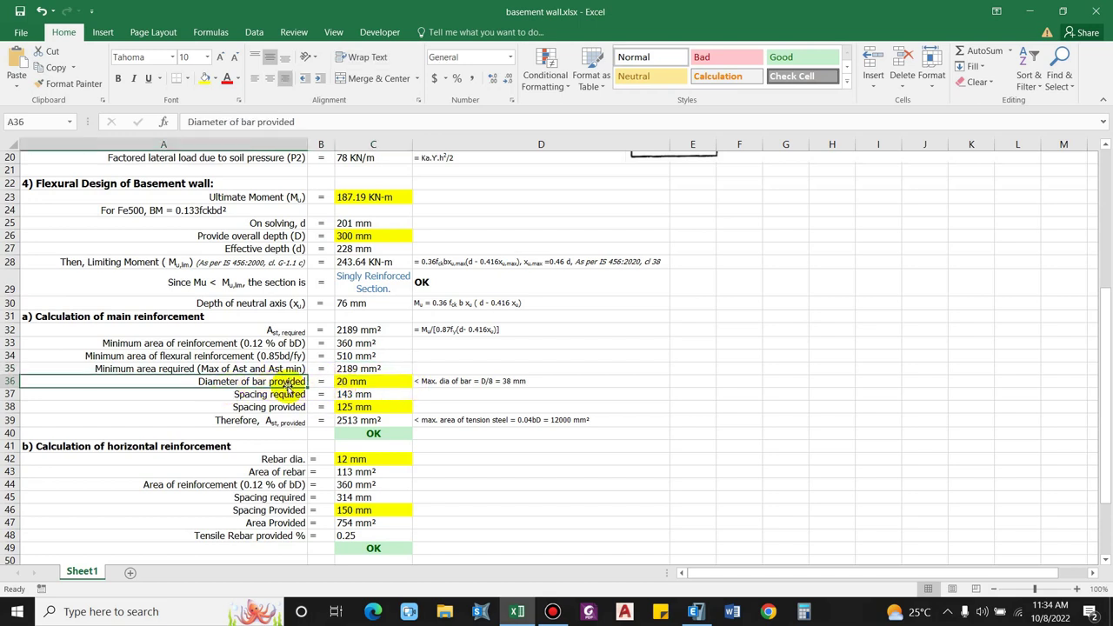
{"action": "left_click", "coordinate": [455, 385]}
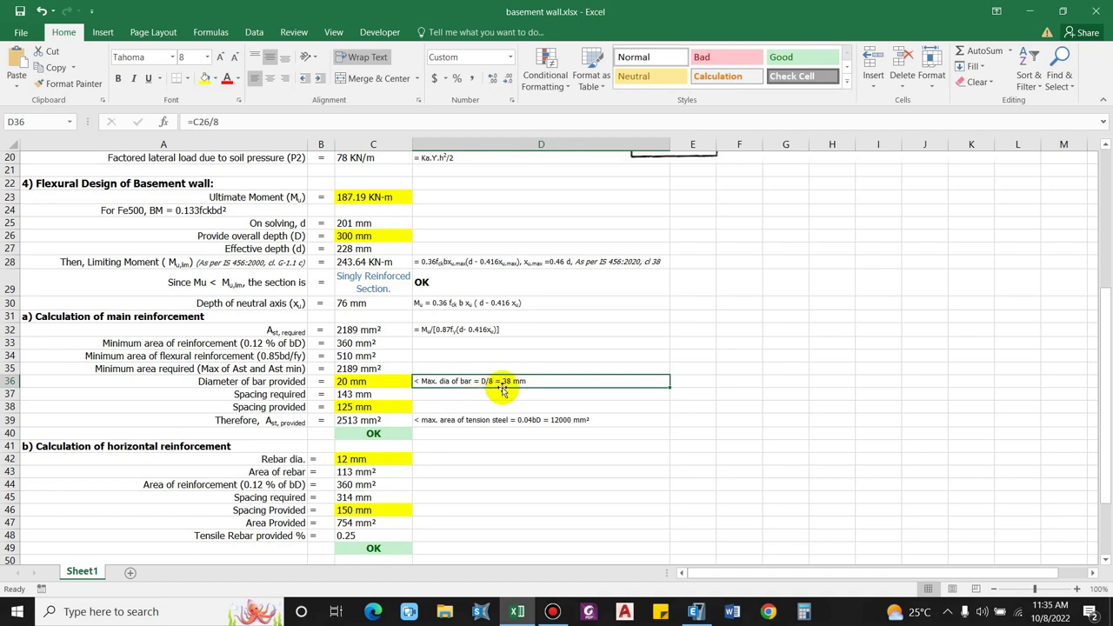
{"action": "left_click", "coordinate": [361, 381]}
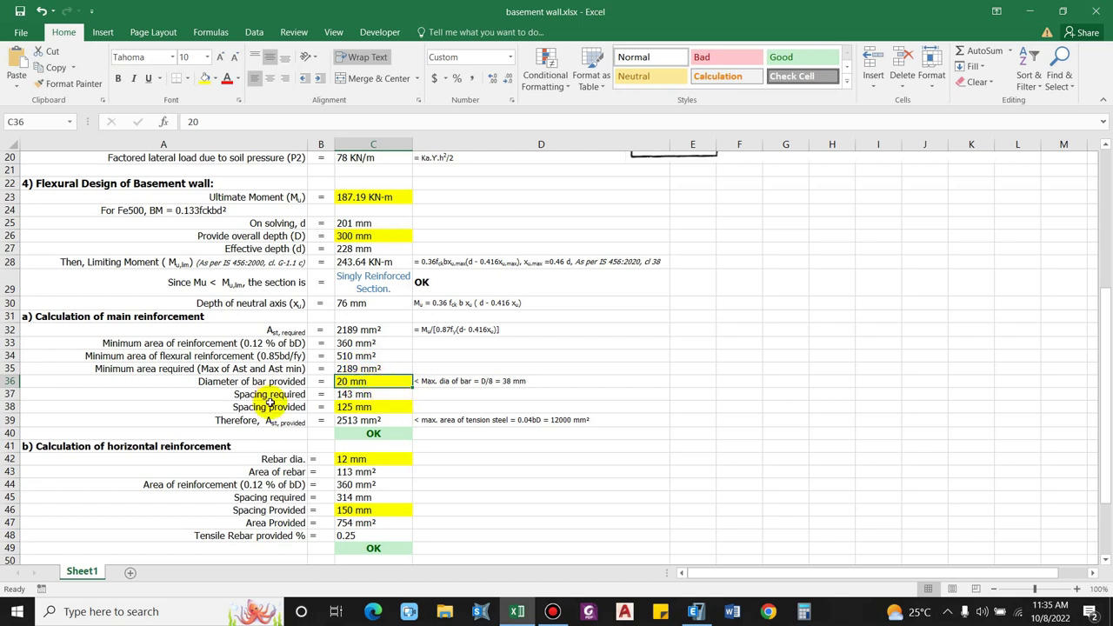
{"action": "key", "text": "Down"}
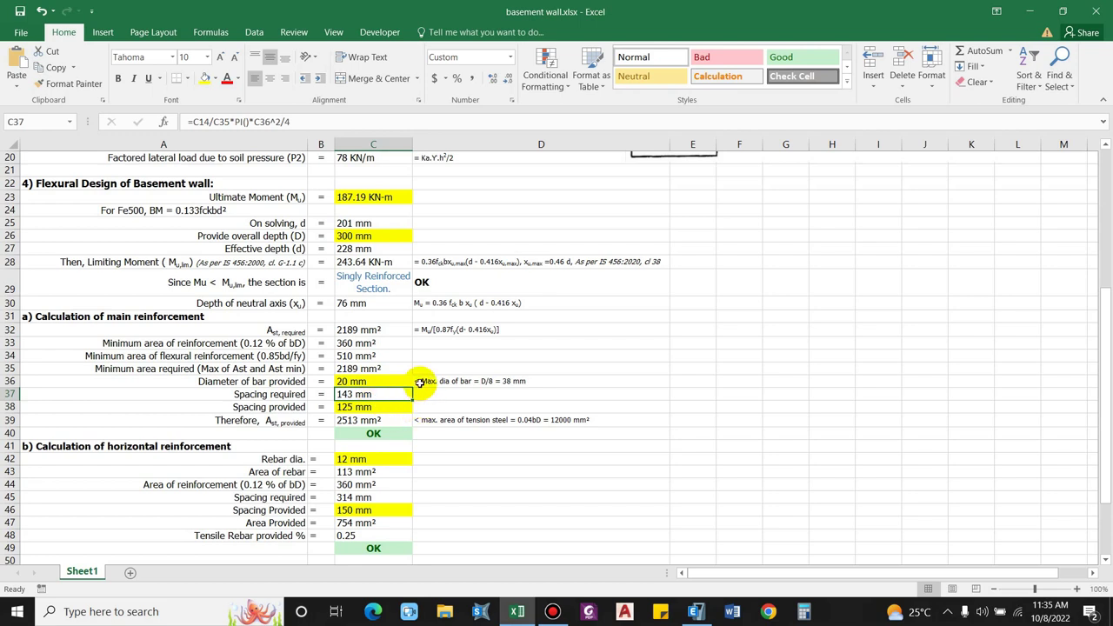
{"action": "left_click", "coordinate": [281, 409]}
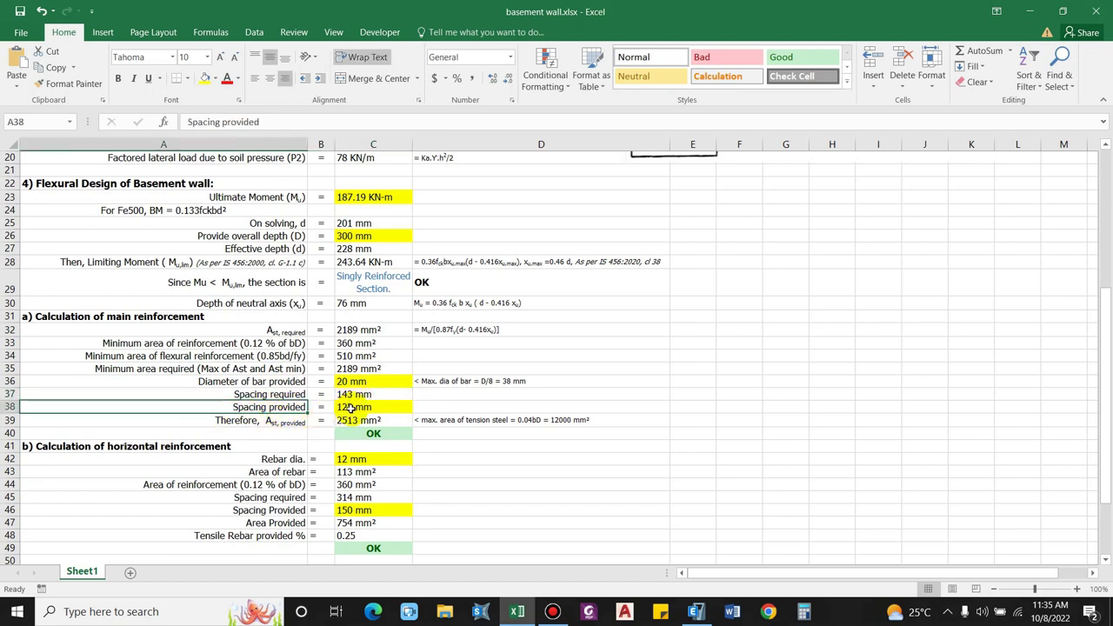
{"action": "left_click", "coordinate": [356, 410]}
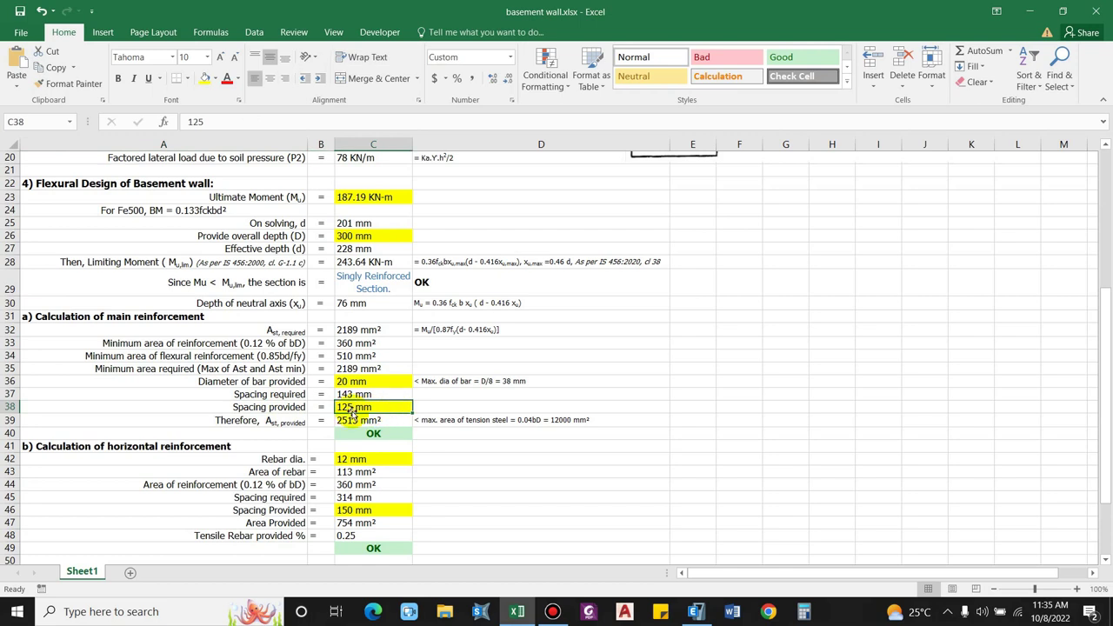
{"action": "left_click", "coordinate": [233, 421]}
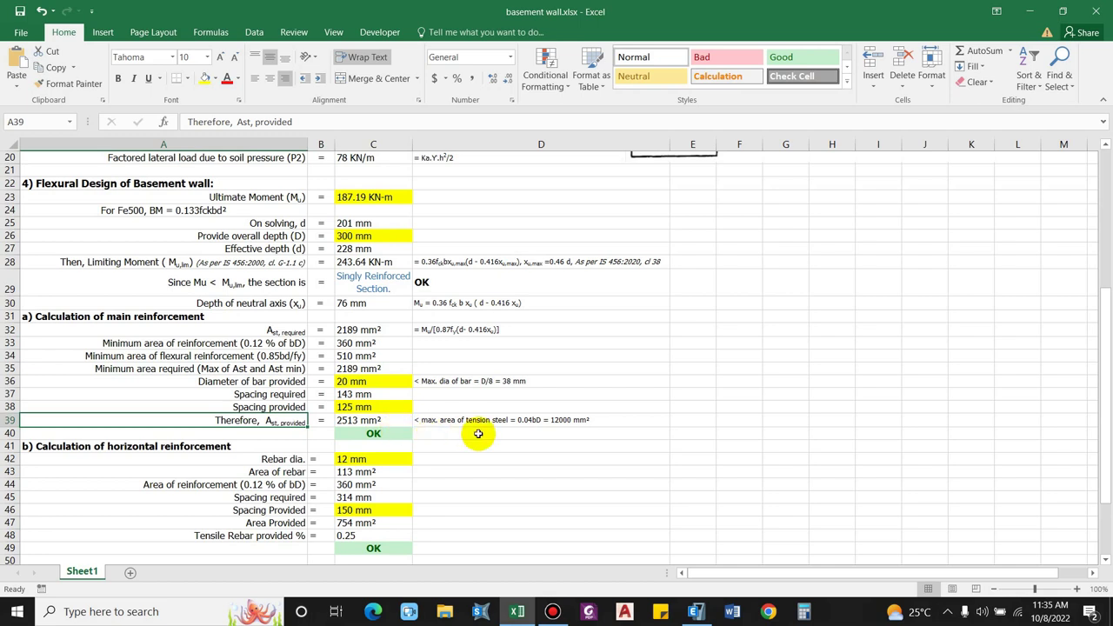
{"action": "left_click", "coordinate": [347, 423]}
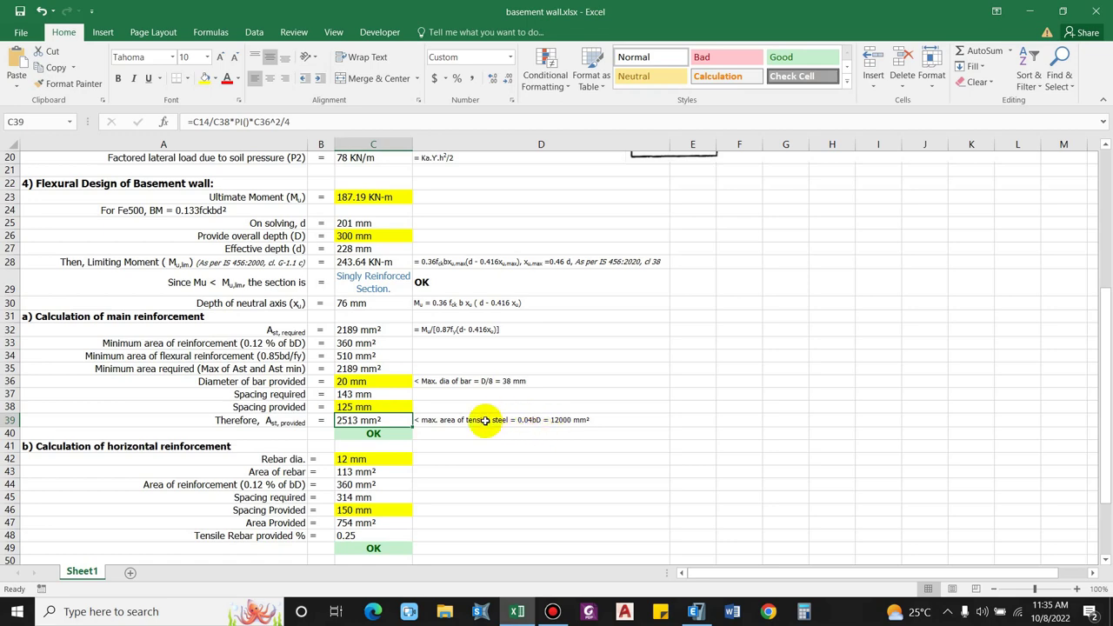
{"action": "scroll", "coordinate": [488, 402], "scroll_direction": "down", "scroll_amount": 1}
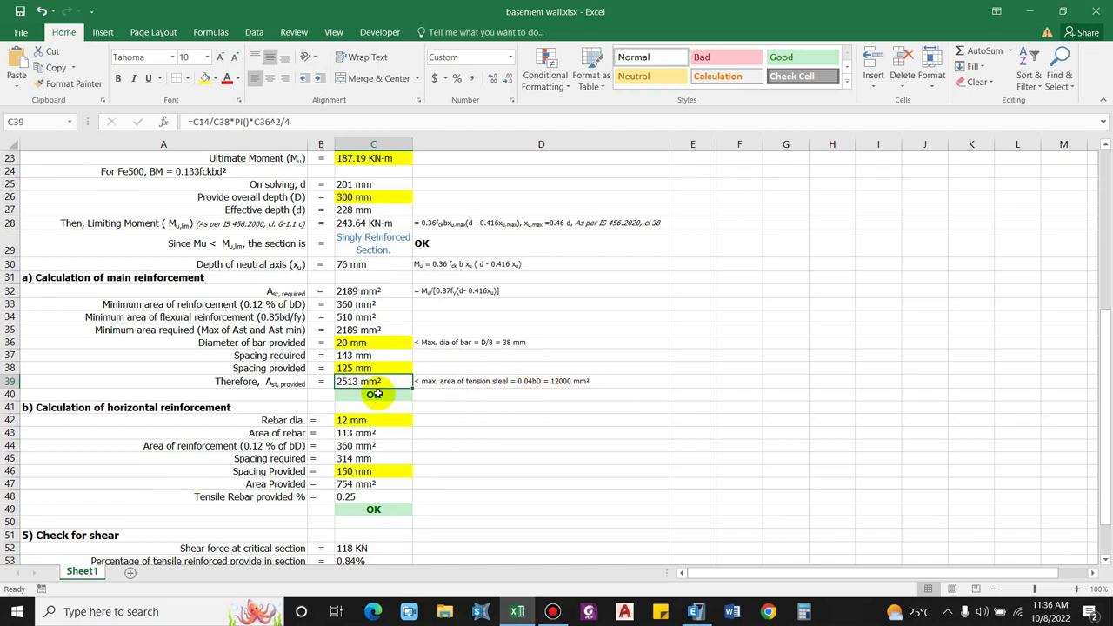
{"action": "scroll", "coordinate": [444, 408], "scroll_direction": "down", "scroll_amount": 1}
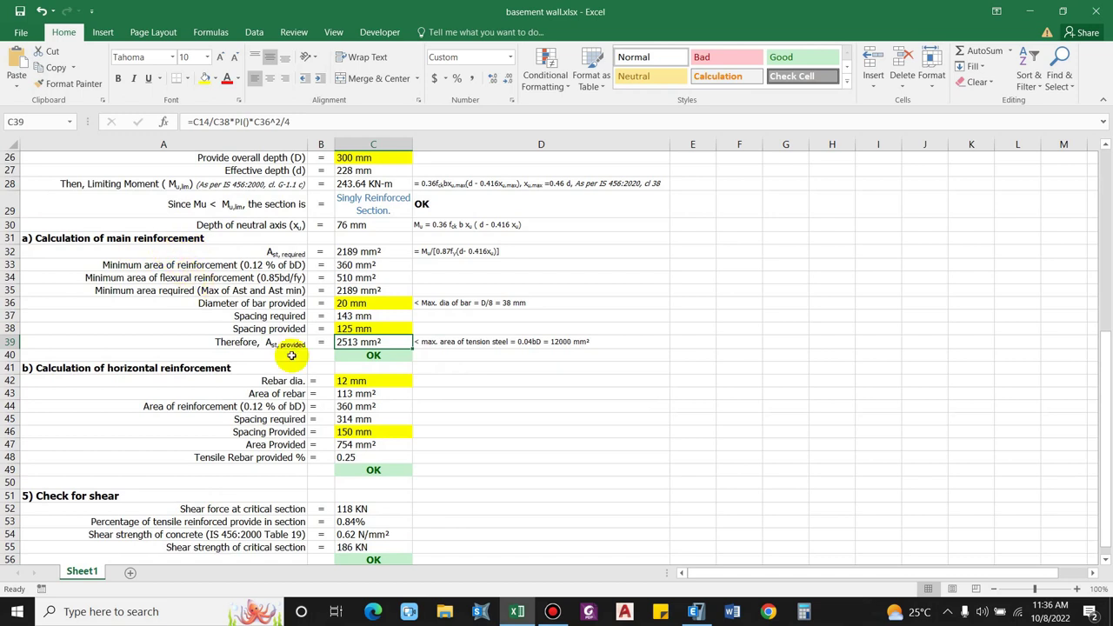
{"action": "left_click", "coordinate": [200, 367]}
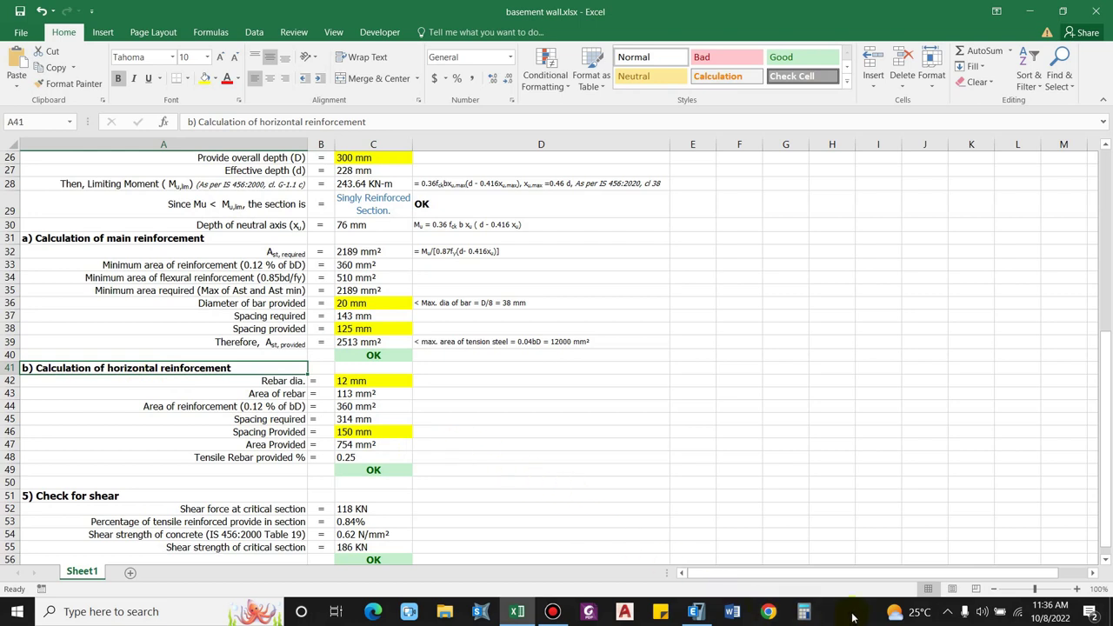
Step: Review the 12 mm horizontal bar, single-bar area, 0.12% steel area and required spacing formulas
{"action": "left_click", "coordinate": [269, 392]}
{"action": "left_click", "coordinate": [265, 382]}
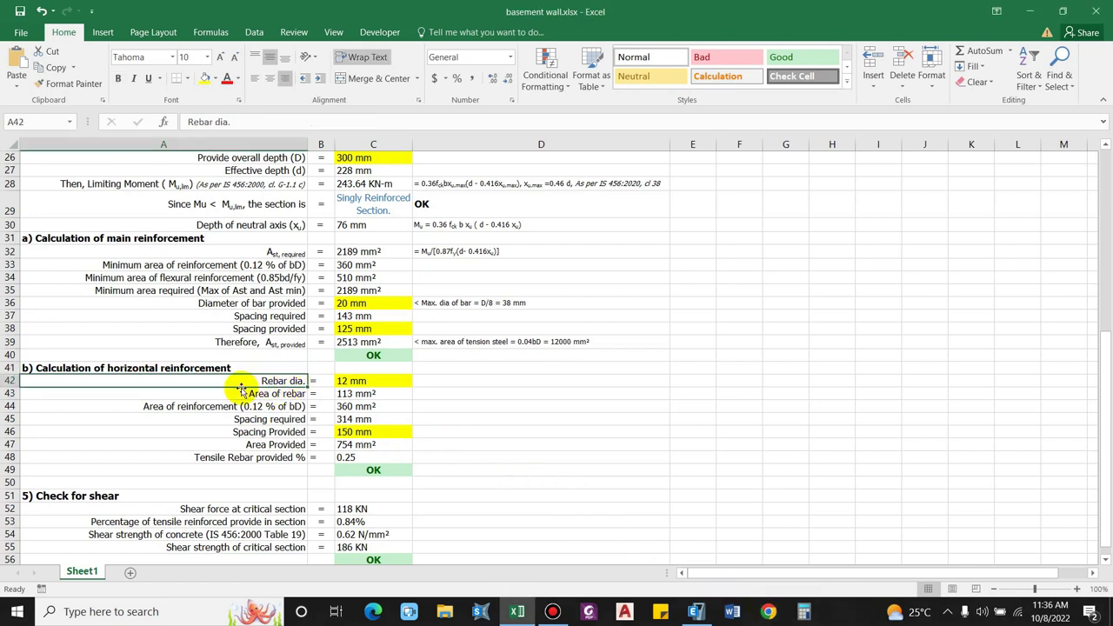
{"action": "left_click", "coordinate": [355, 384]}
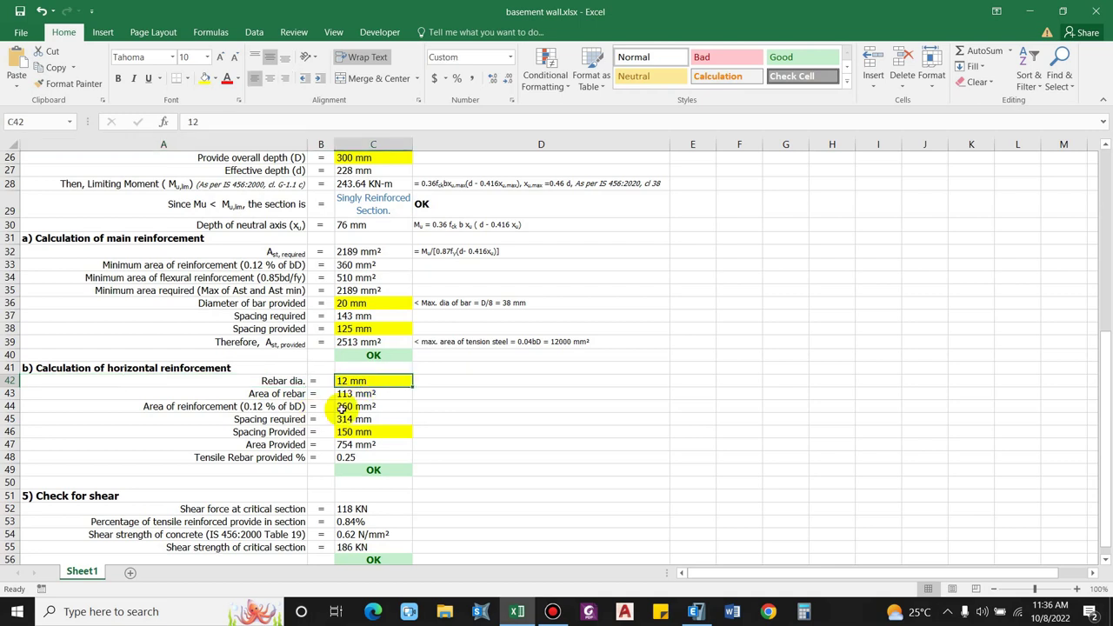
{"action": "left_click", "coordinate": [276, 393]}
{"action": "left_click", "coordinate": [372, 394]}
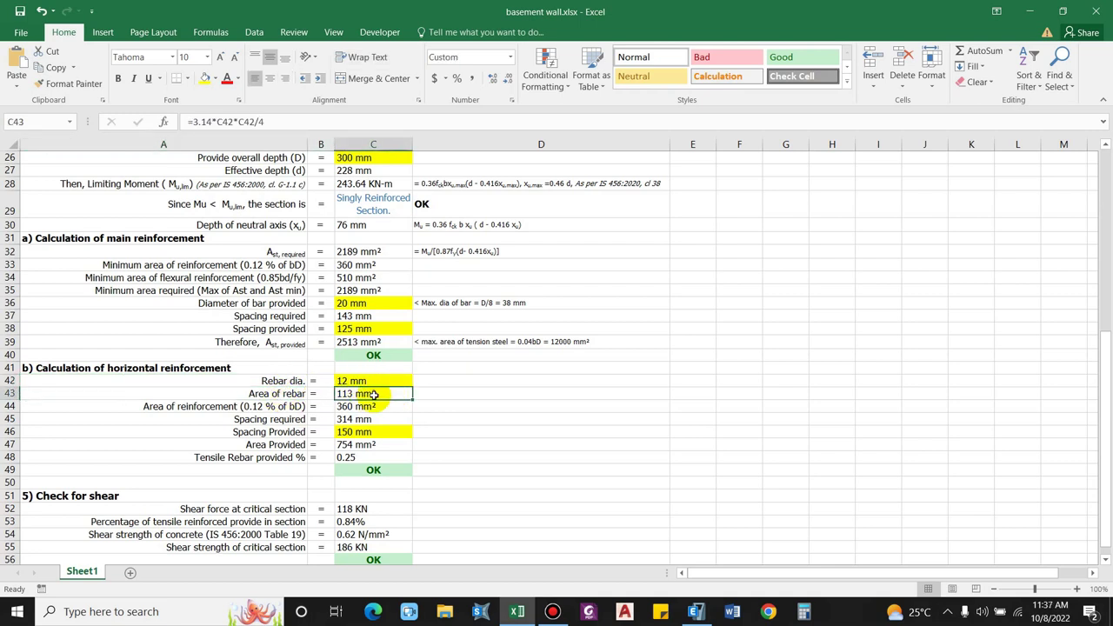
{"action": "left_click", "coordinate": [165, 406]}
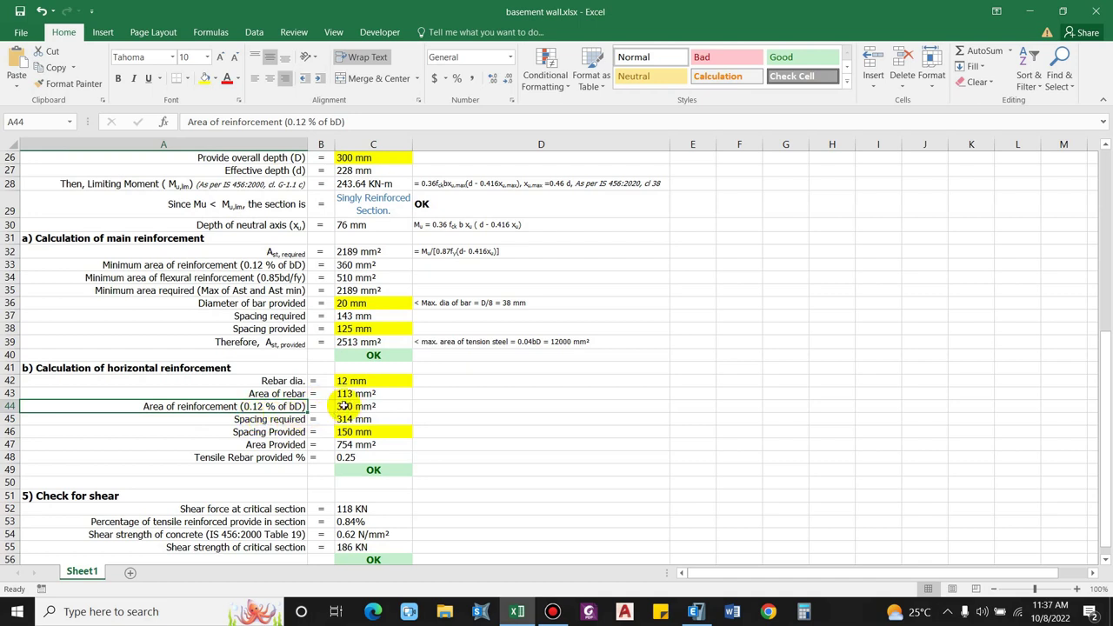
{"action": "left_click", "coordinate": [358, 407]}
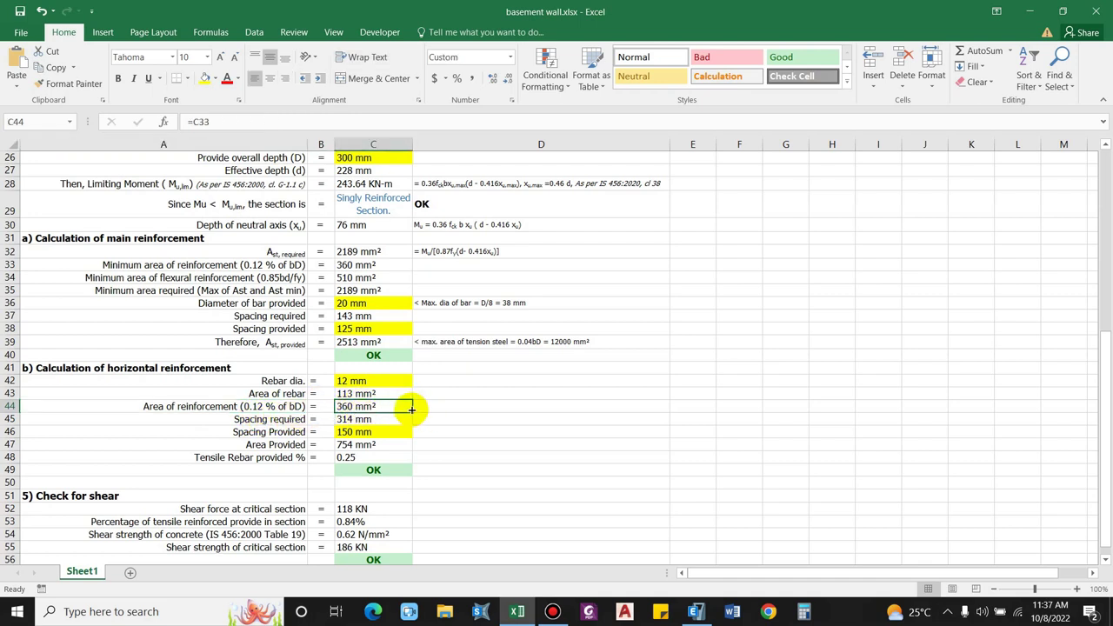
{"action": "left_click", "coordinate": [300, 419]}
{"action": "left_click", "coordinate": [389, 424]}
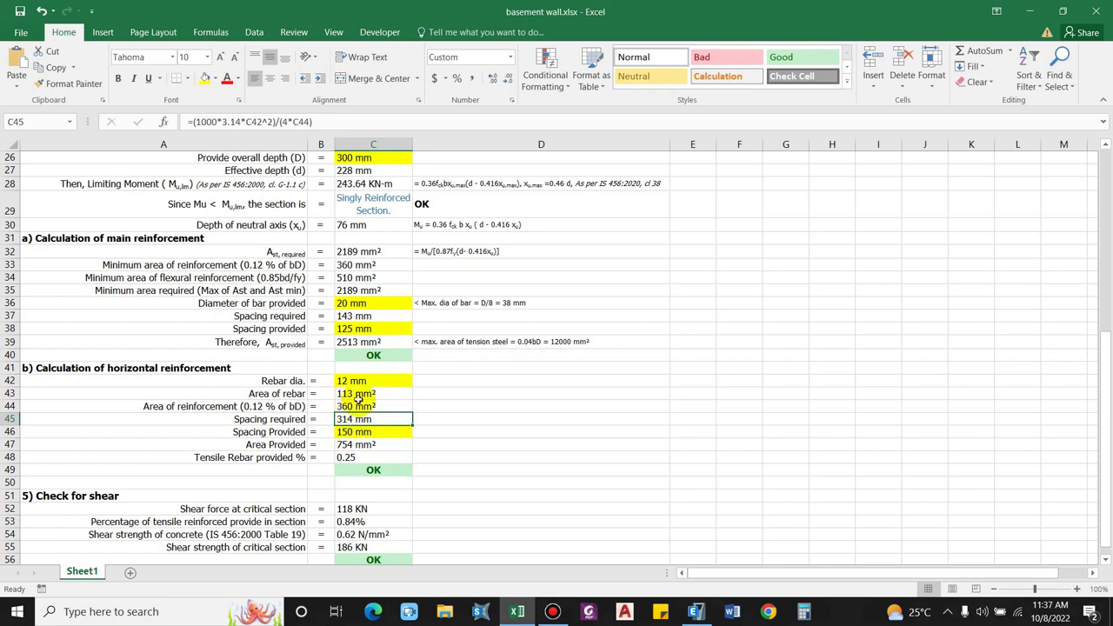
Step: Check the 150 mm provided spacing, 754 mm² area, 0.25% steel and the OK formula
{"action": "left_click", "coordinate": [296, 432]}
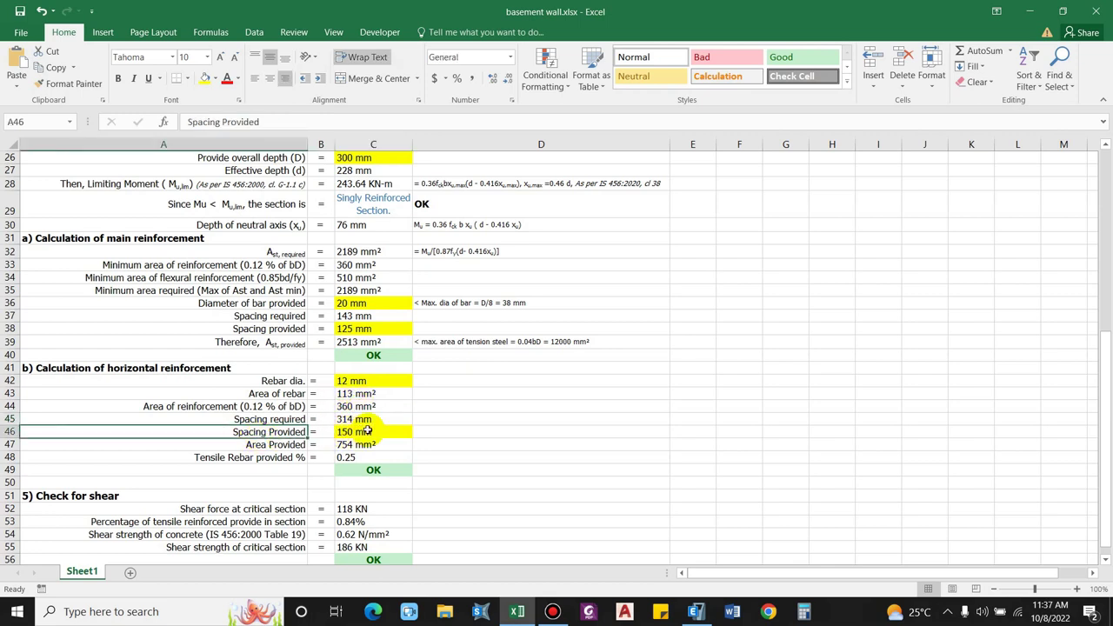
{"action": "left_click", "coordinate": [270, 444]}
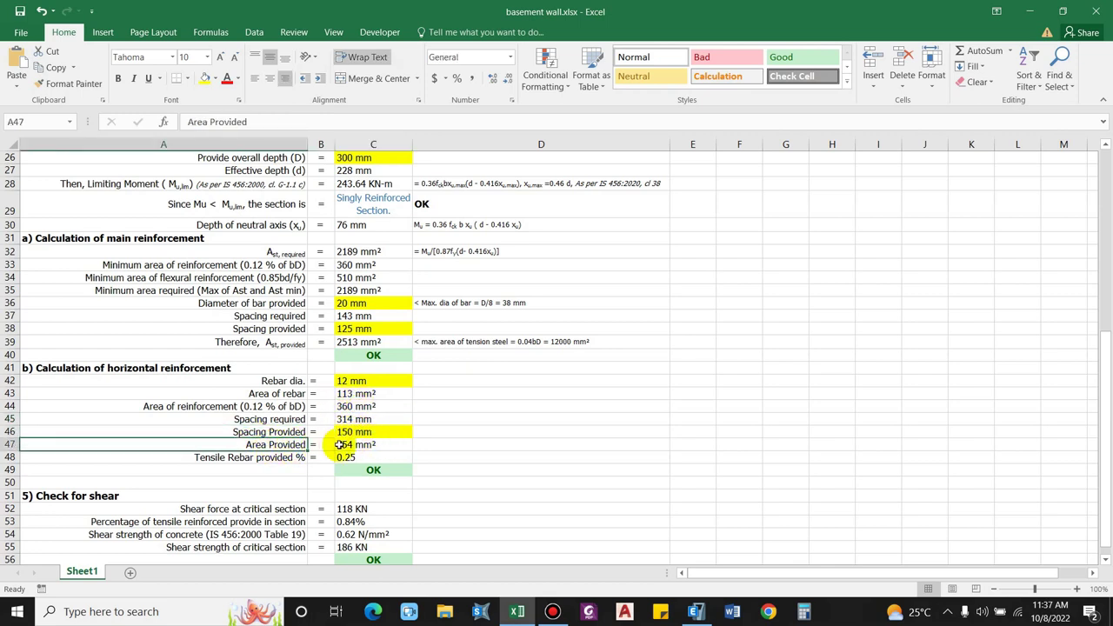
{"action": "left_click", "coordinate": [345, 447]}
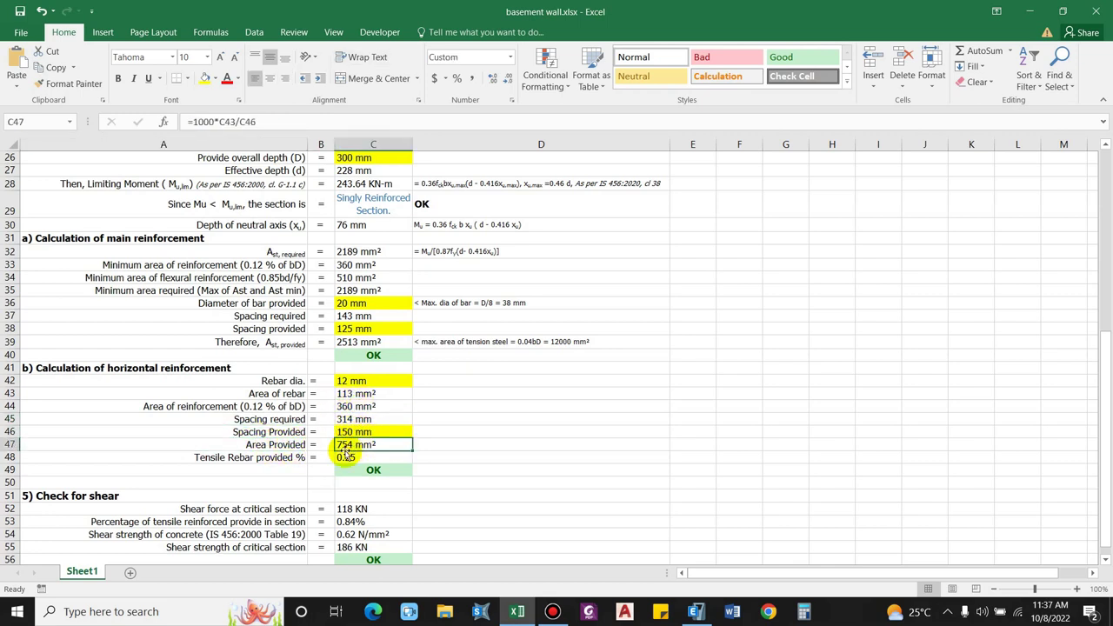
{"action": "left_click", "coordinate": [254, 458]}
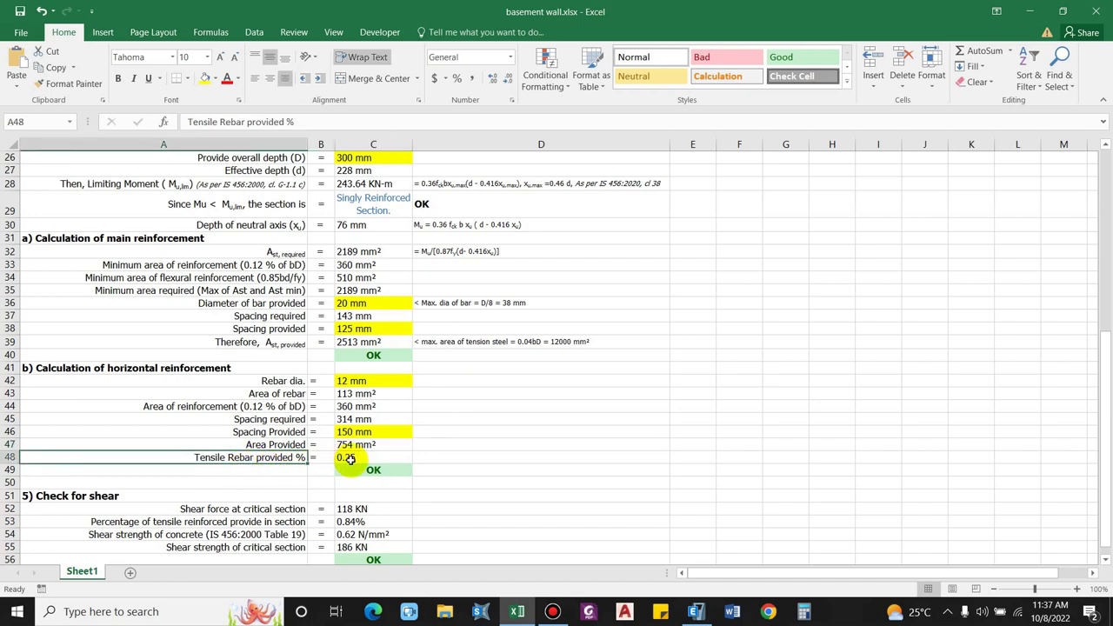
{"action": "left_click", "coordinate": [348, 459]}
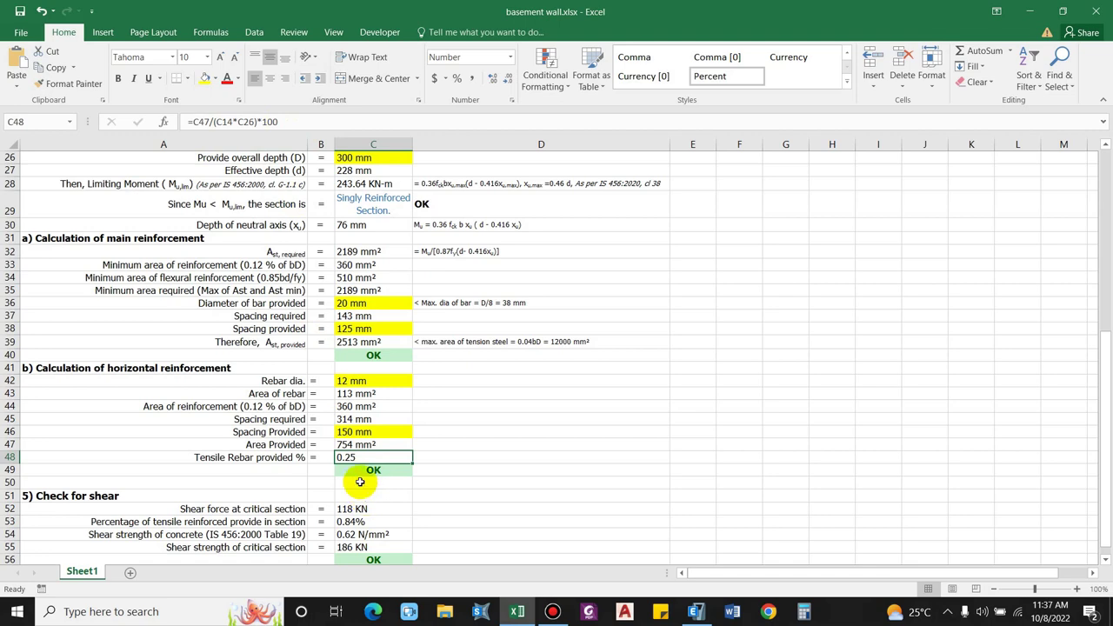
{"action": "scroll", "coordinate": [357, 478], "scroll_direction": "down", "scroll_amount": 1}
{"action": "left_click", "coordinate": [374, 431]}
{"action": "scroll", "coordinate": [374, 430], "scroll_direction": "down", "scroll_amount": 1}
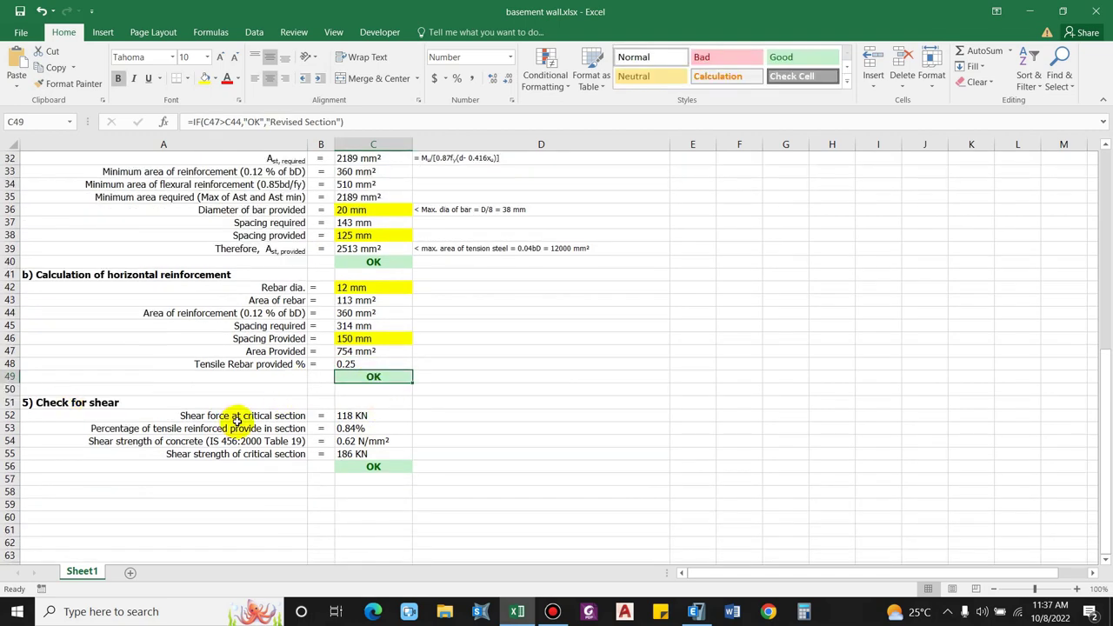
{"action": "left_click", "coordinate": [374, 416]}
{"action": "scroll", "coordinate": [577, 368], "scroll_direction": "up", "scroll_amount": 9}
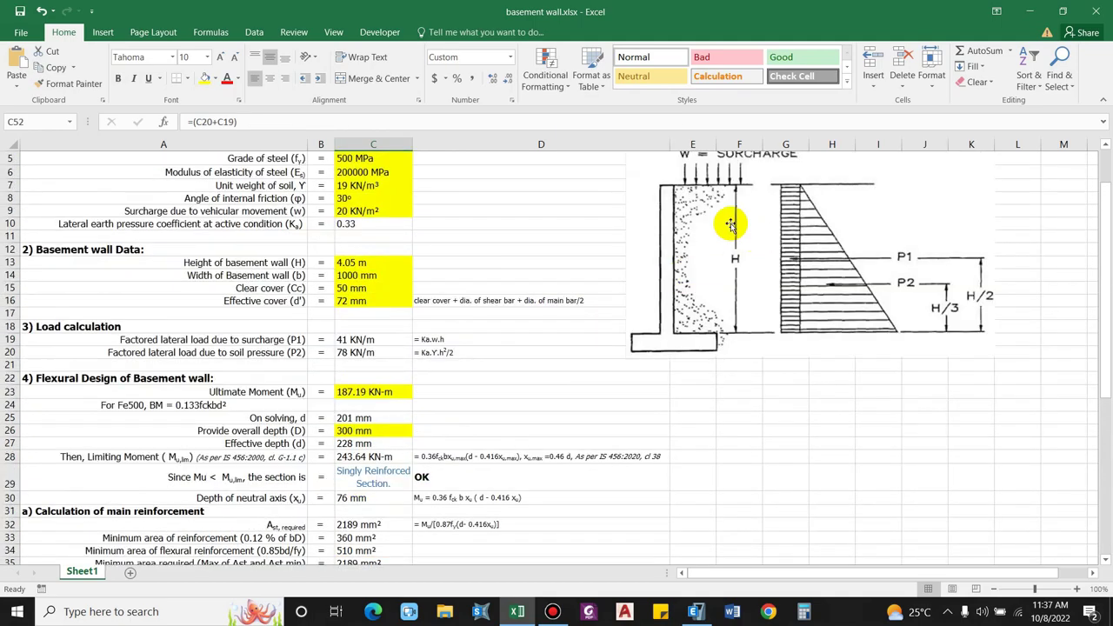
{"action": "scroll", "coordinate": [385, 423], "scroll_direction": "down", "scroll_amount": 8}
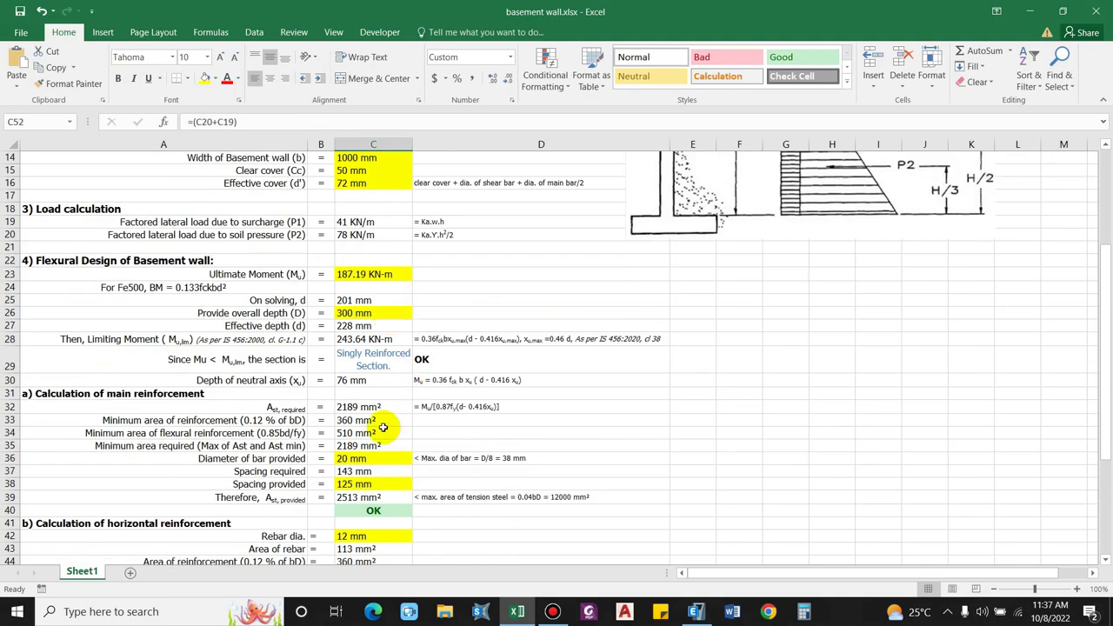
{"action": "scroll", "coordinate": [397, 286], "scroll_direction": "up", "scroll_amount": 6}
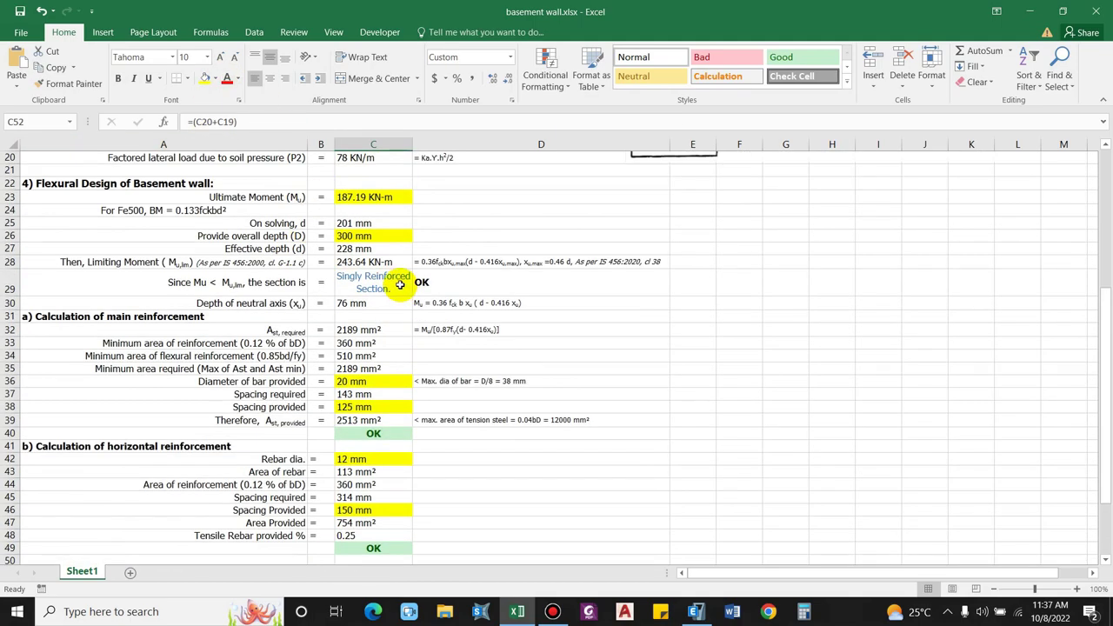
{"action": "left_click", "coordinate": [239, 122]}
{"action": "scroll", "coordinate": [396, 233], "scroll_direction": "up", "scroll_amount": 6}
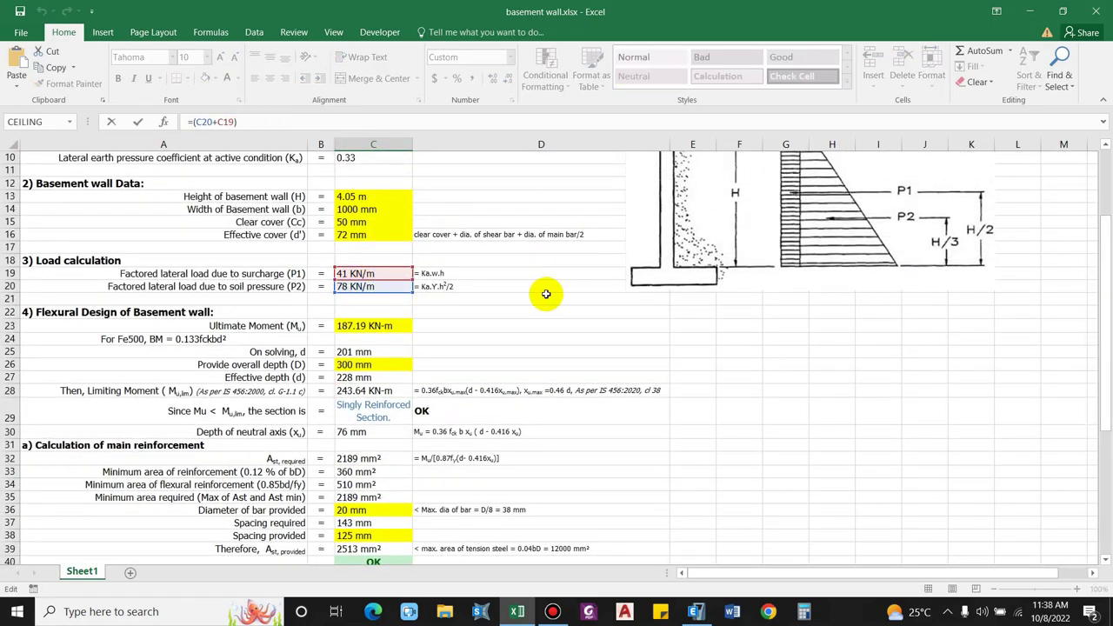
{"action": "key", "text": "Escape"}
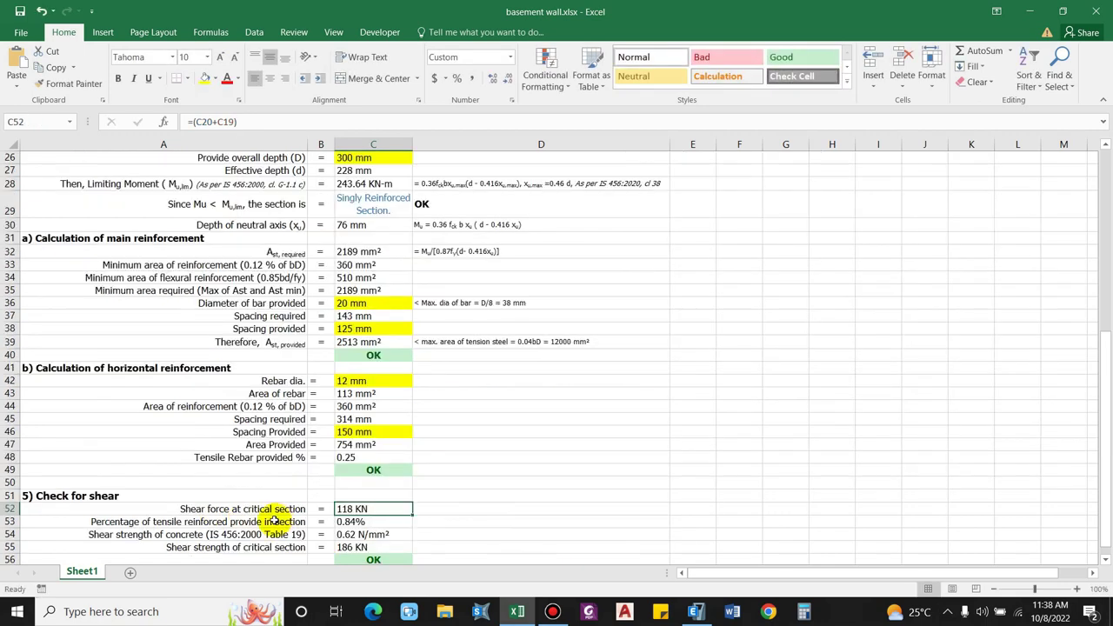
{"action": "scroll", "coordinate": [348, 477], "scroll_direction": "up", "scroll_amount": 2}
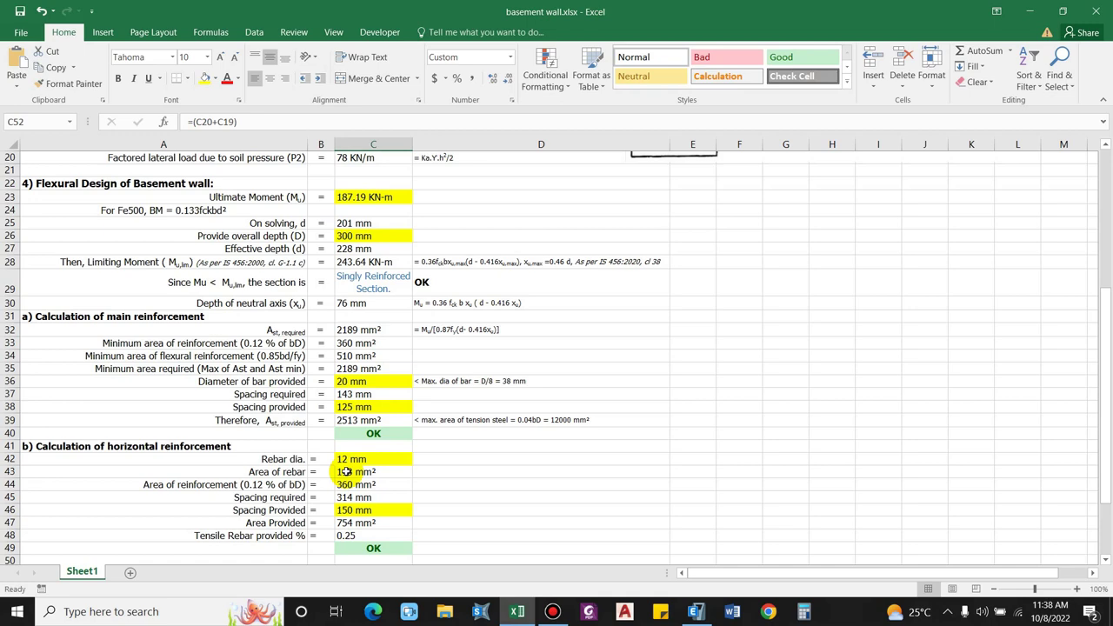
{"action": "scroll", "coordinate": [345, 471], "scroll_direction": "up", "scroll_amount": 5}
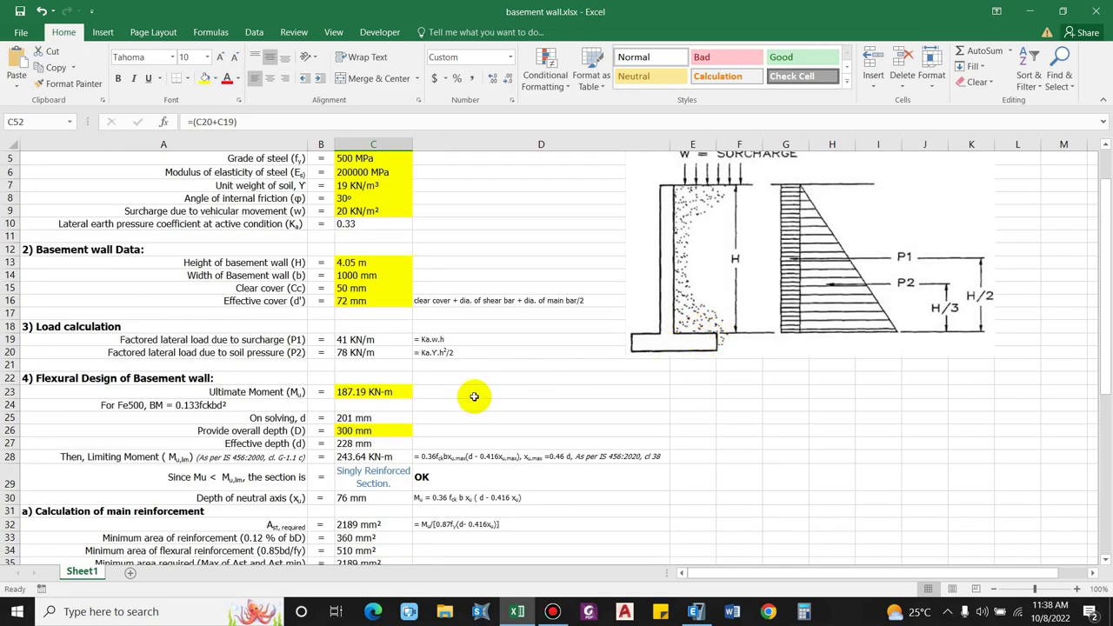
{"action": "double_click", "coordinate": [364, 339]}
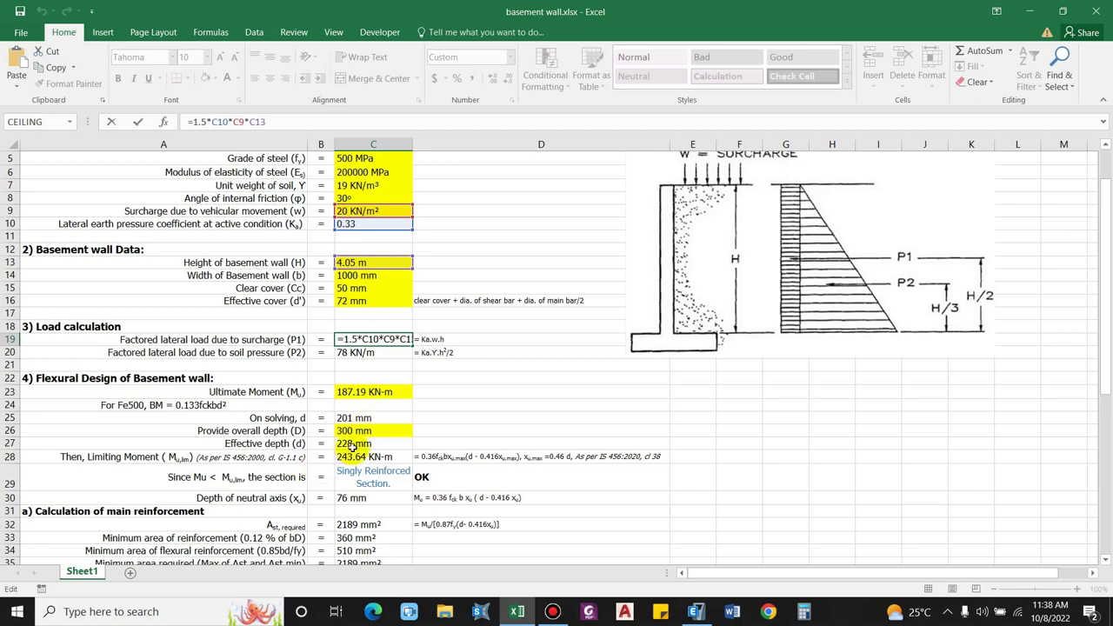
{"action": "key", "text": "ctrl+Return"}
{"action": "scroll", "coordinate": [358, 453], "scroll_direction": "down", "scroll_amount": 1}
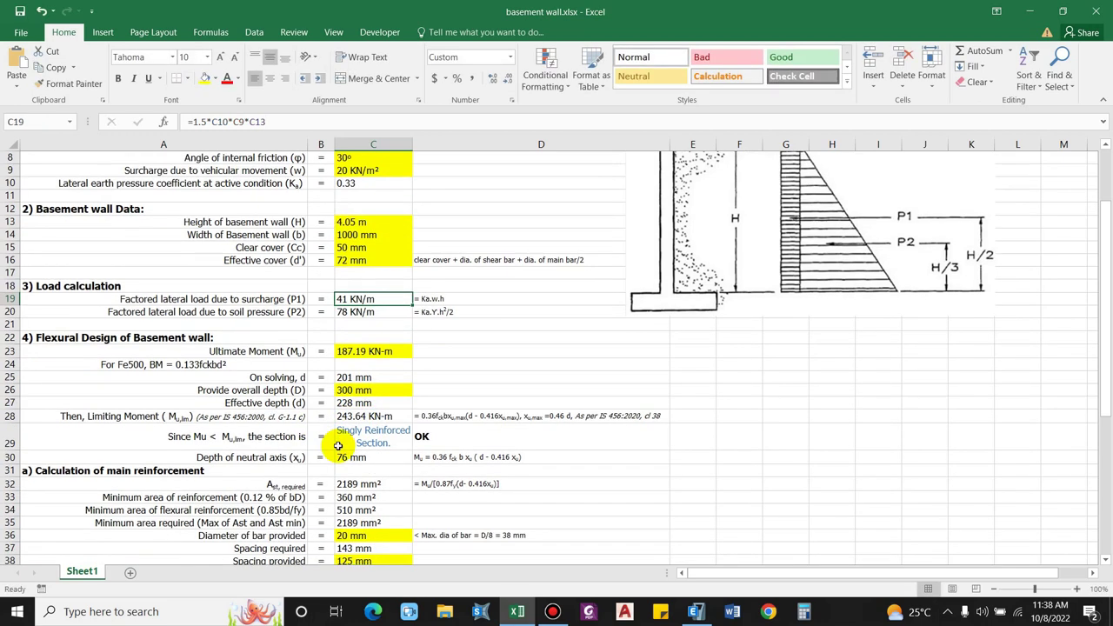
{"action": "scroll", "coordinate": [357, 408], "scroll_direction": "down", "scroll_amount": 3}
{"action": "scroll", "coordinate": [353, 400], "scroll_direction": "down", "scroll_amount": 4}
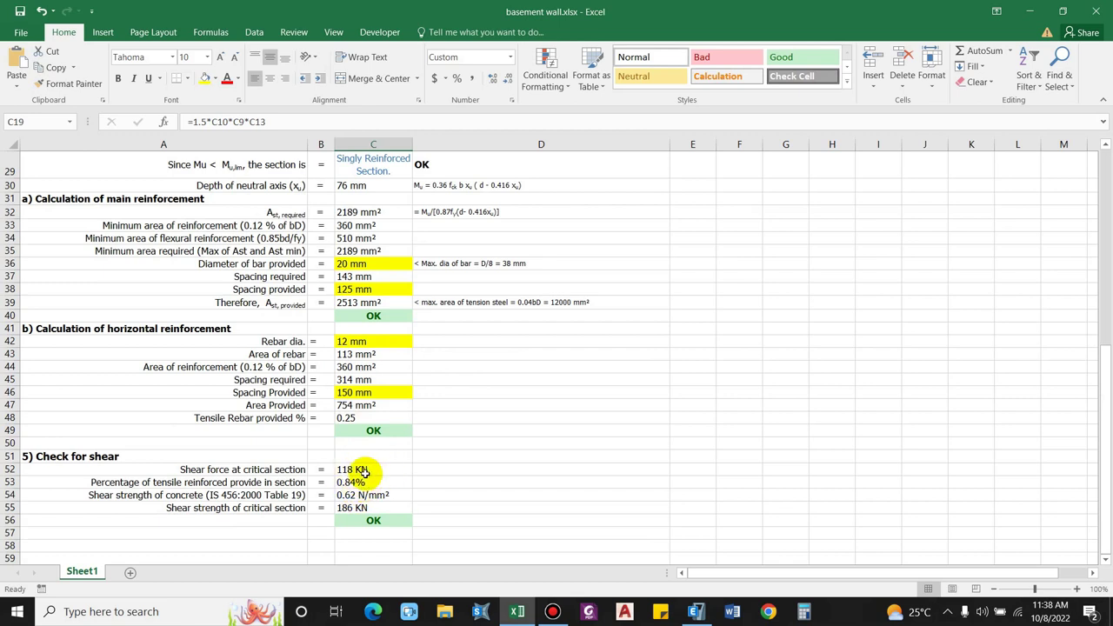
{"action": "left_click", "coordinate": [374, 472]}
{"action": "scroll", "coordinate": [377, 479], "scroll_direction": "down", "scroll_amount": 1}
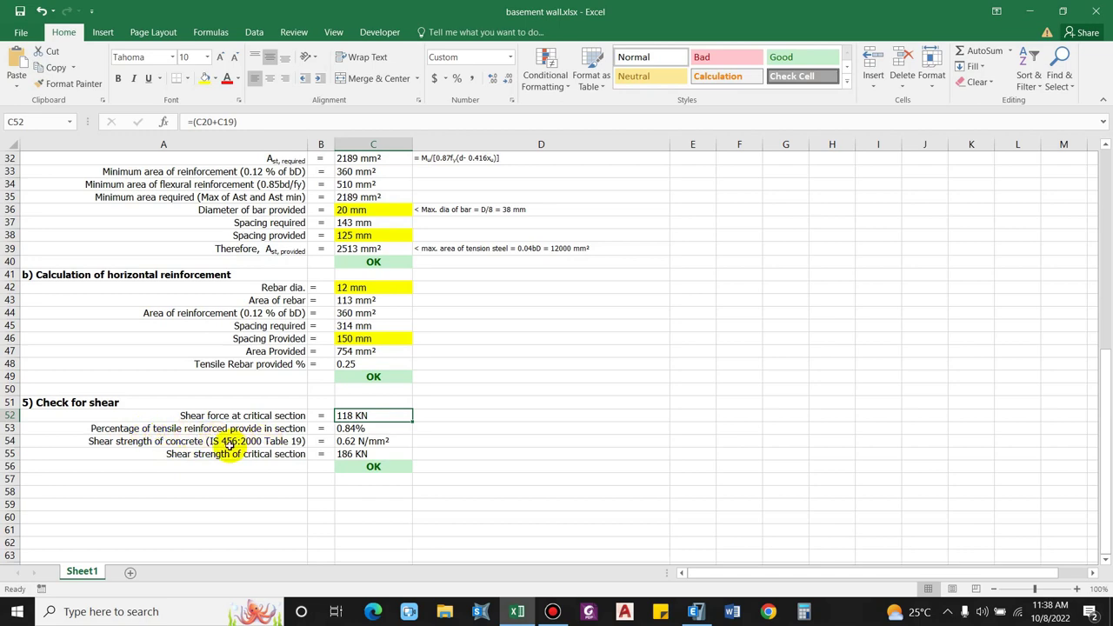
{"action": "left_click", "coordinate": [369, 427]}
{"action": "scroll", "coordinate": [369, 426], "scroll_direction": "up", "scroll_amount": 1}
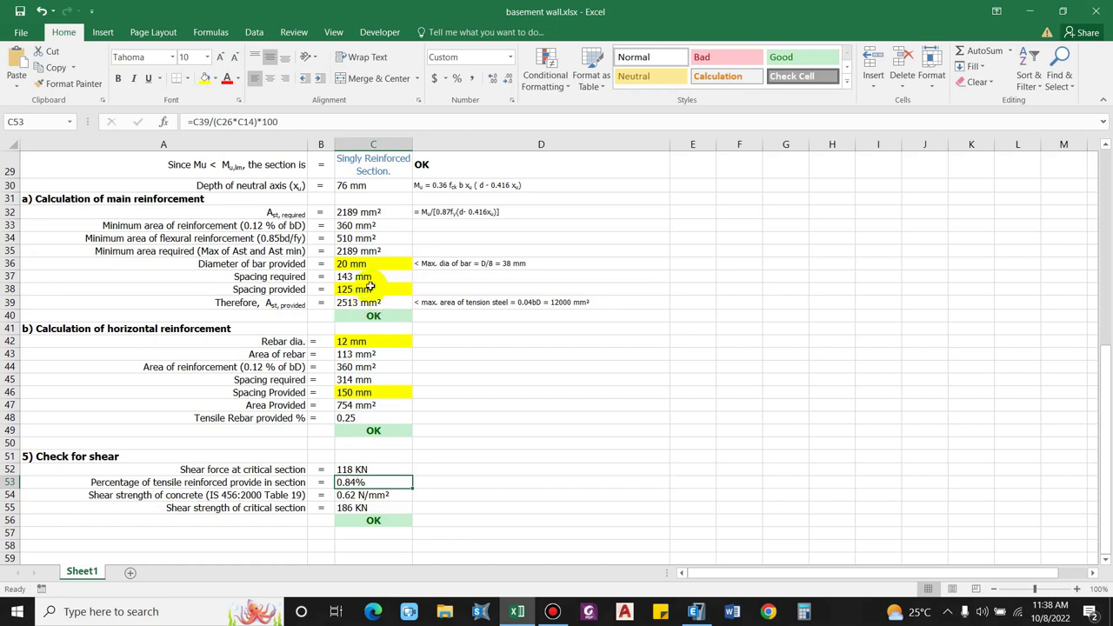
{"action": "left_click", "coordinate": [318, 122]}
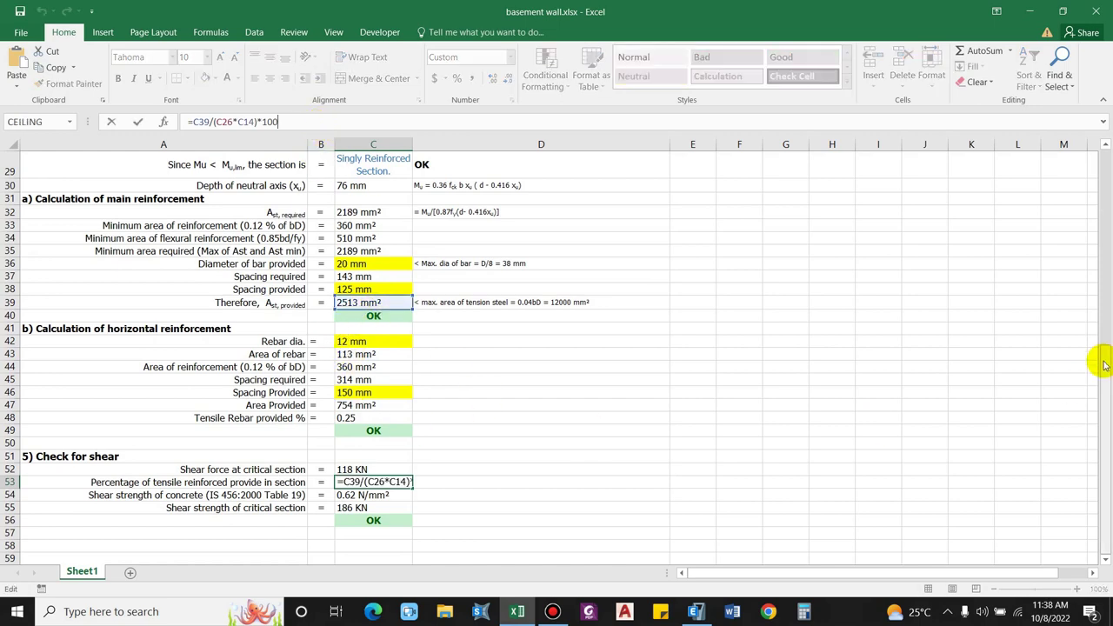
{"action": "scroll", "coordinate": [1103, 366], "scroll_direction": "up", "scroll_amount": 5}
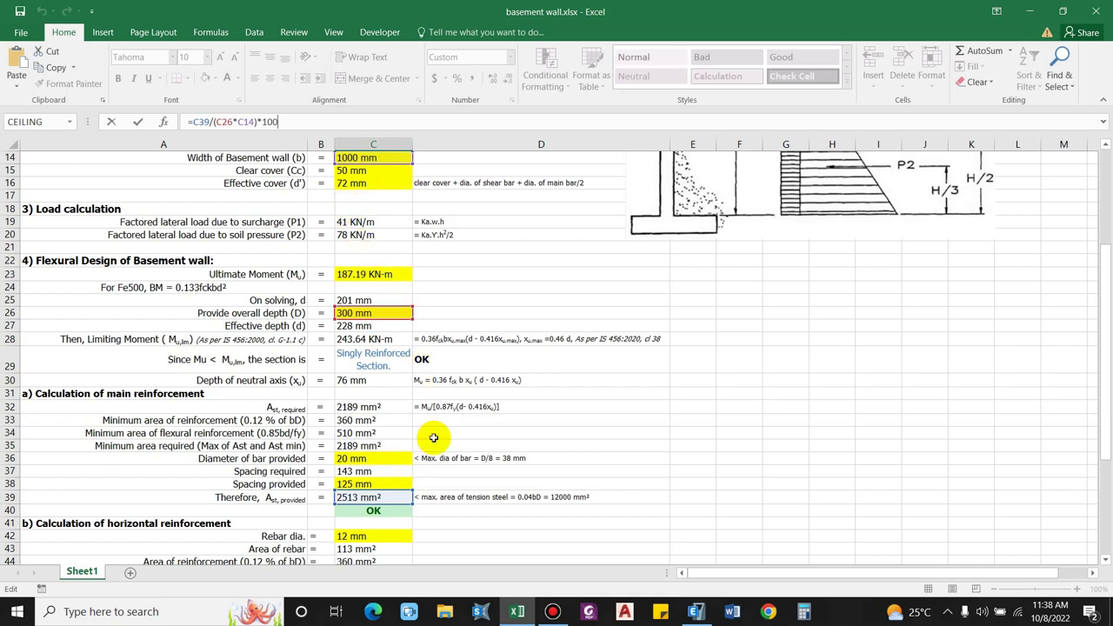
{"action": "key", "text": "Escape"}
{"action": "scroll", "coordinate": [433, 437], "scroll_direction": "down", "scroll_amount": 5}
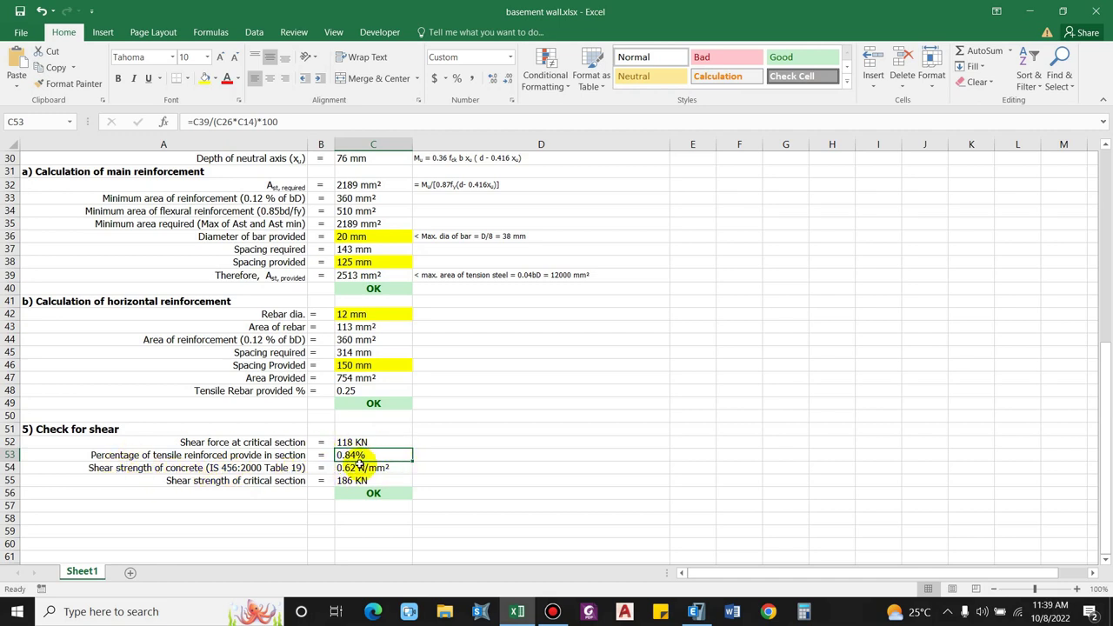
{"action": "scroll", "coordinate": [356, 452], "scroll_direction": "up", "scroll_amount": 10}
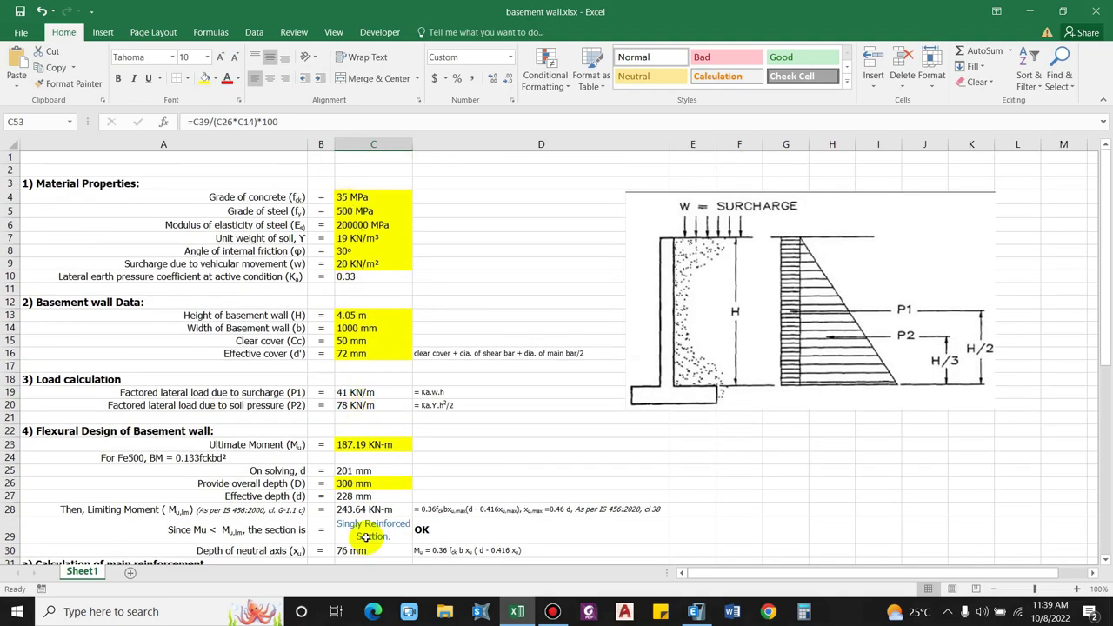
{"action": "scroll", "coordinate": [365, 535], "scroll_direction": "down", "scroll_amount": 9}
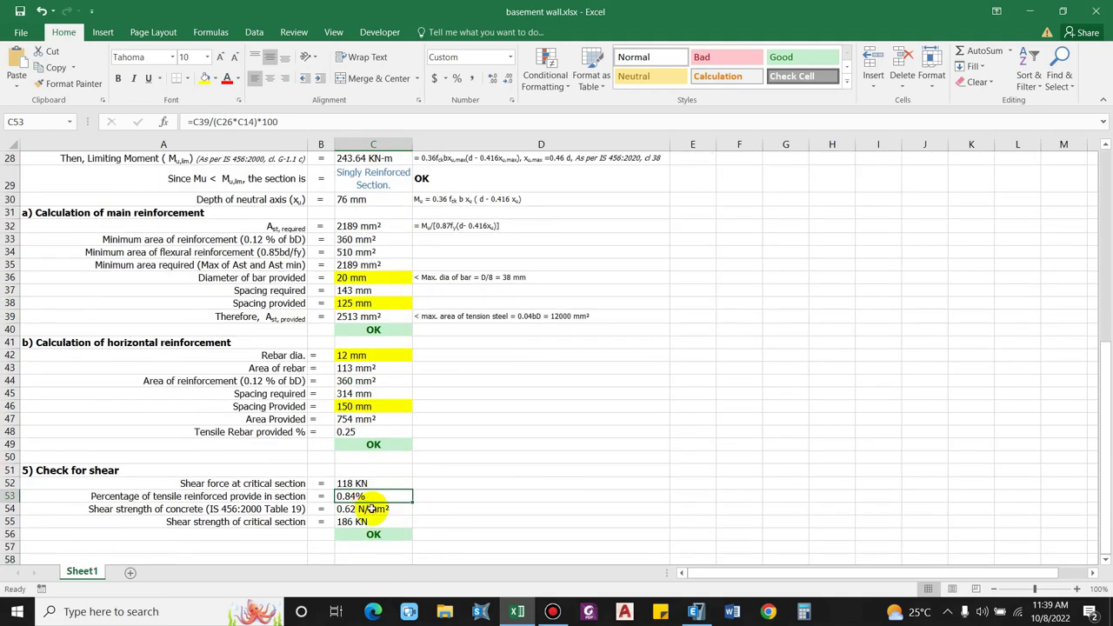
Step: Review the critical-section shear and the 0.62 N/mm² concrete shear strength values
{"action": "left_click", "coordinate": [372, 521]}
{"action": "scroll", "coordinate": [409, 470], "scroll_direction": "down", "scroll_amount": 3}
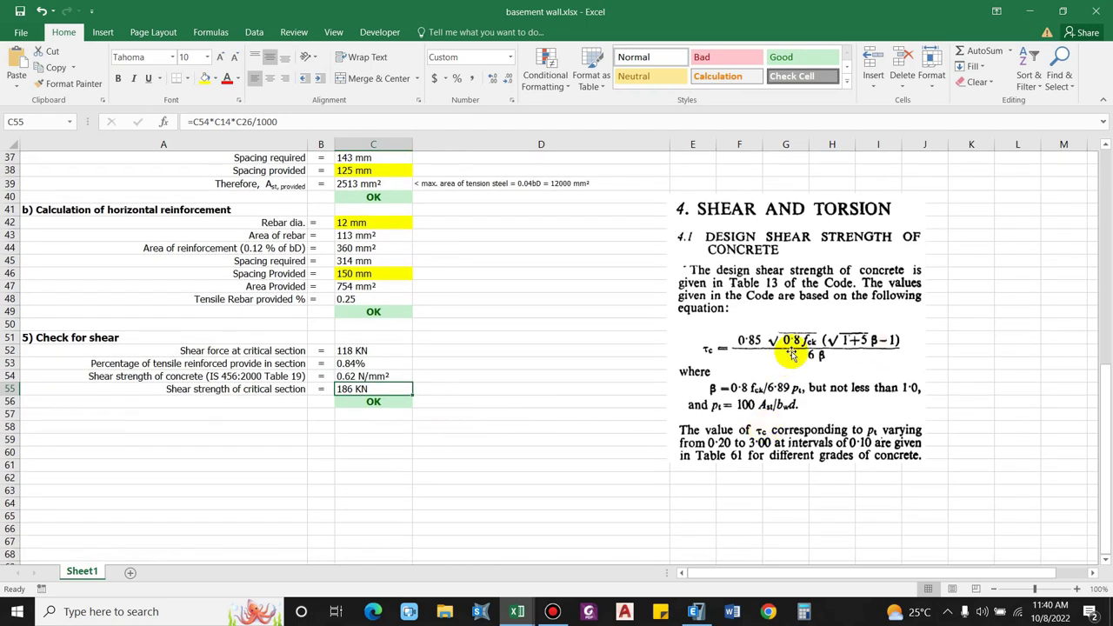
{"action": "left_click", "coordinate": [187, 387]}
{"action": "left_click", "coordinate": [200, 377]}
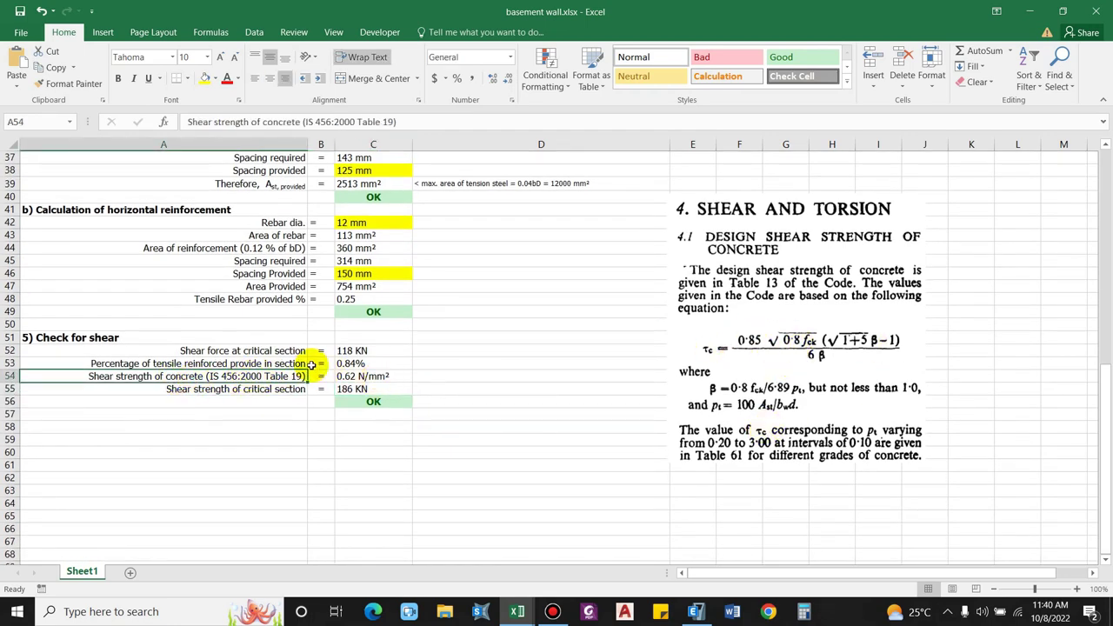
{"action": "left_click", "coordinate": [374, 376]}
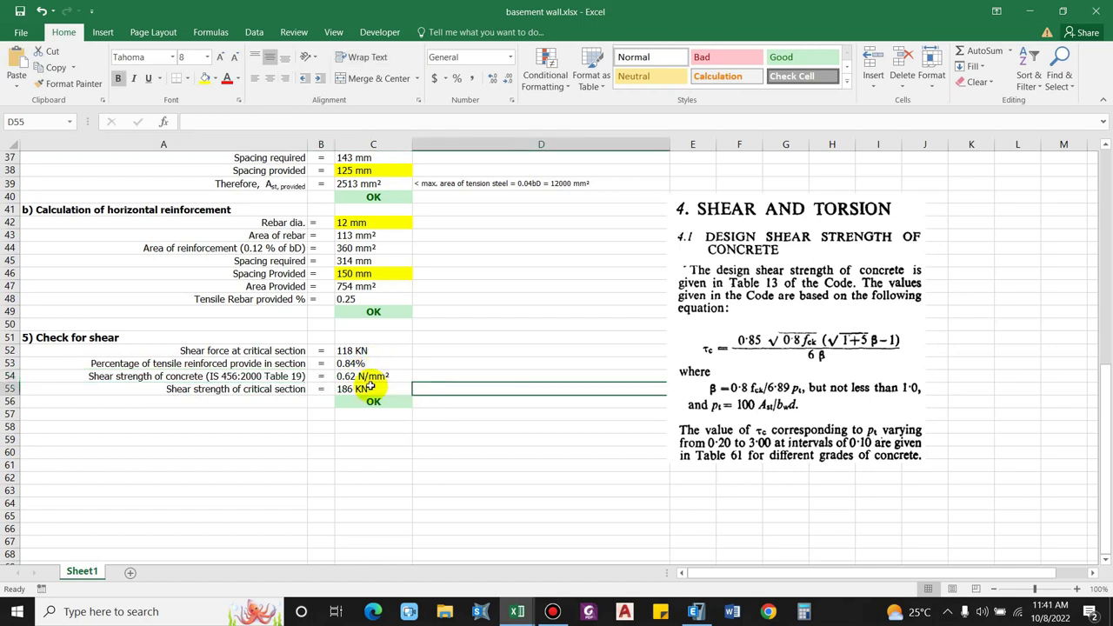
Step: Position the IS 456 shear strength image beside the shear check, then scroll to the top
{"action": "left_click", "coordinate": [834, 322]}
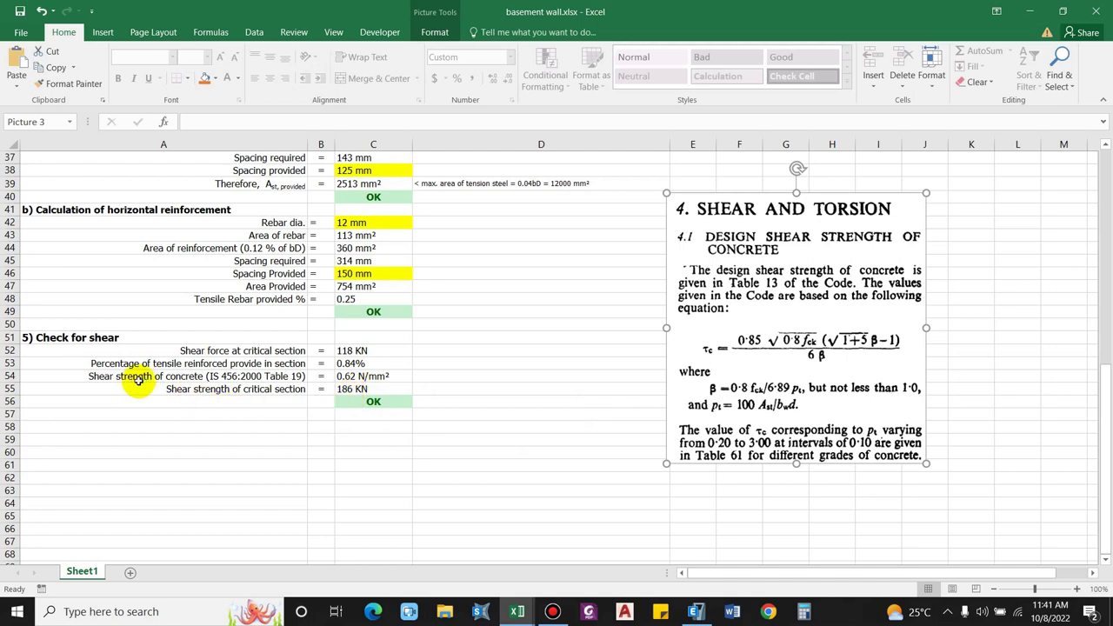
{"action": "left_click", "coordinate": [366, 393]}
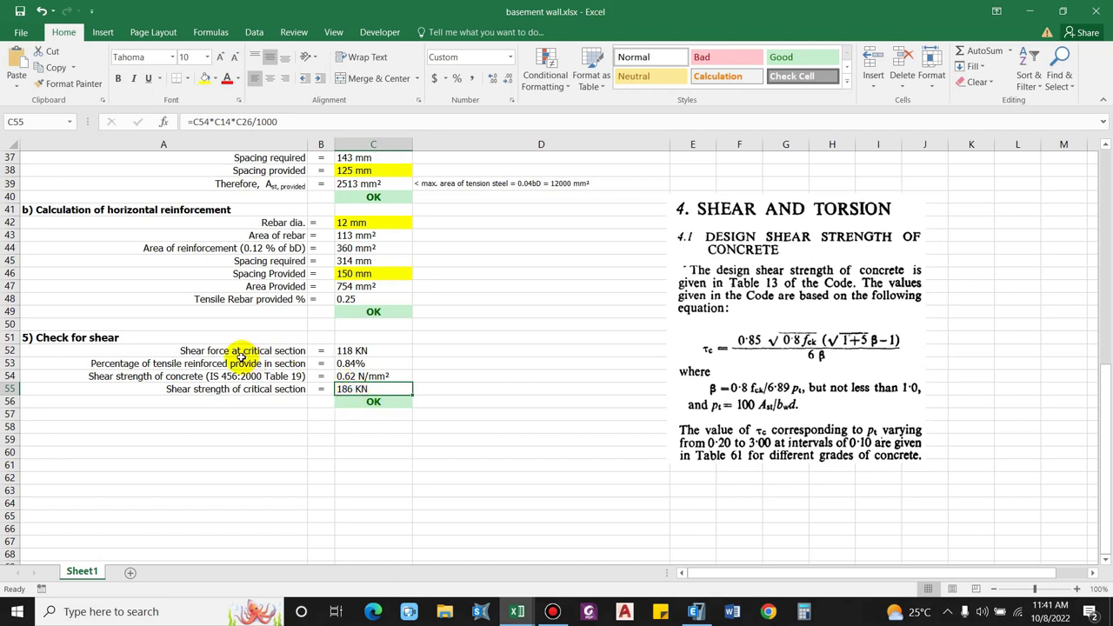
{"action": "left_click", "coordinate": [346, 418]}
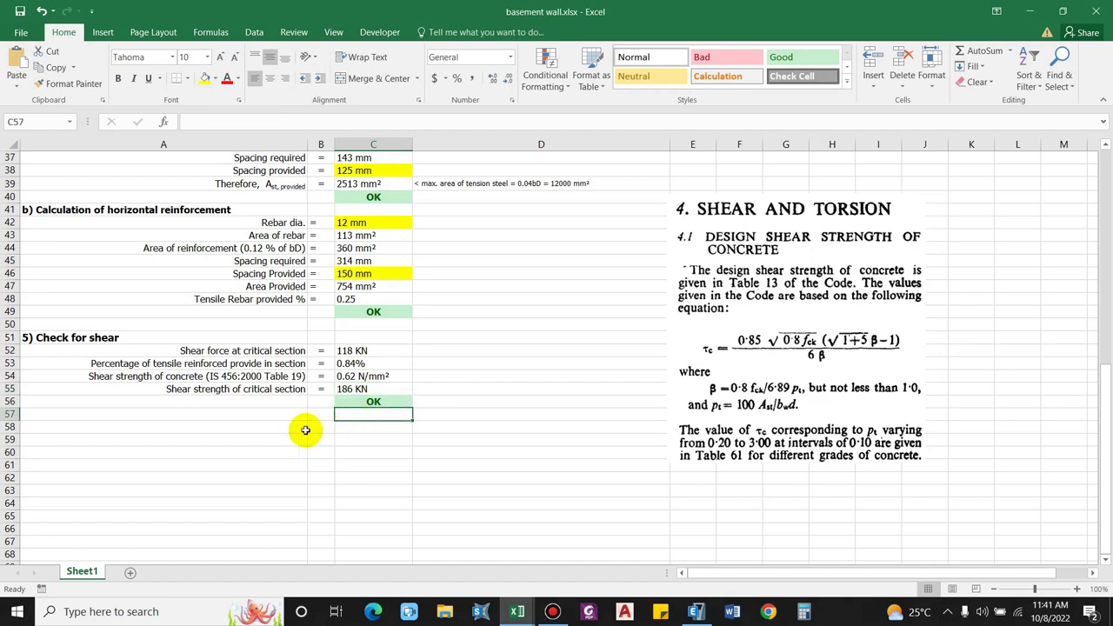
{"action": "scroll", "coordinate": [306, 427], "scroll_direction": "up", "scroll_amount": 11}
{"action": "scroll", "coordinate": [481, 259], "scroll_direction": "up", "scroll_amount": 1}
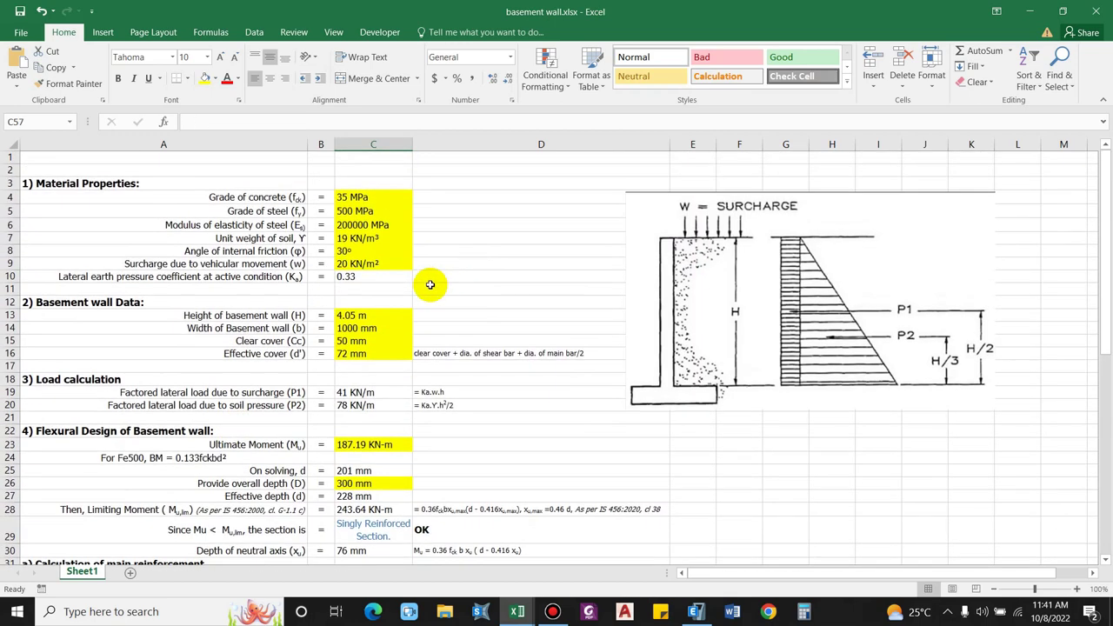